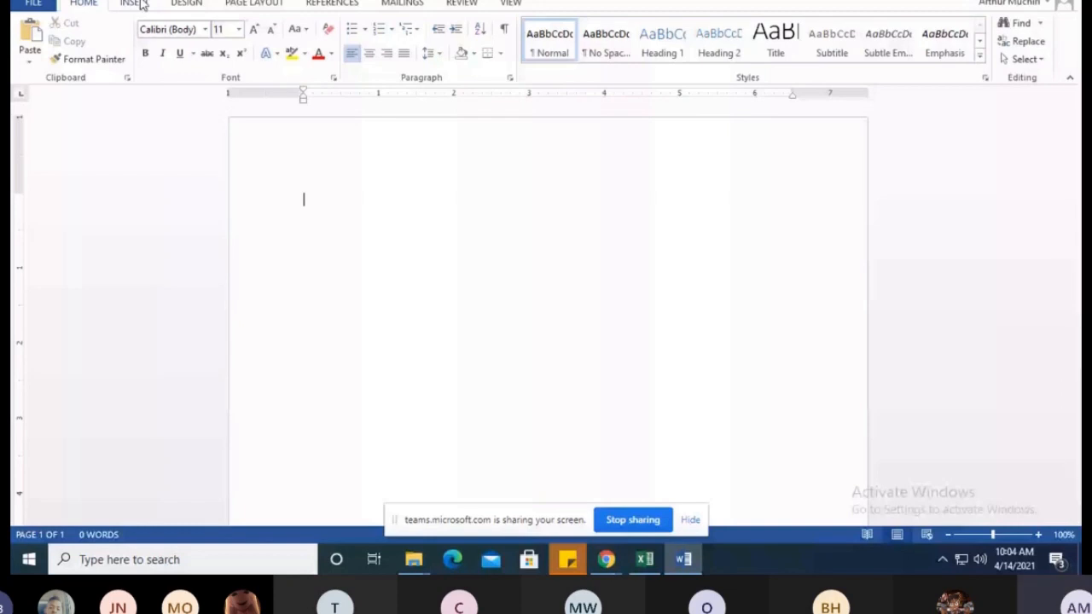
# Insert the built-in Banded cover page into the blank document
pyautogui.click(136, 3)
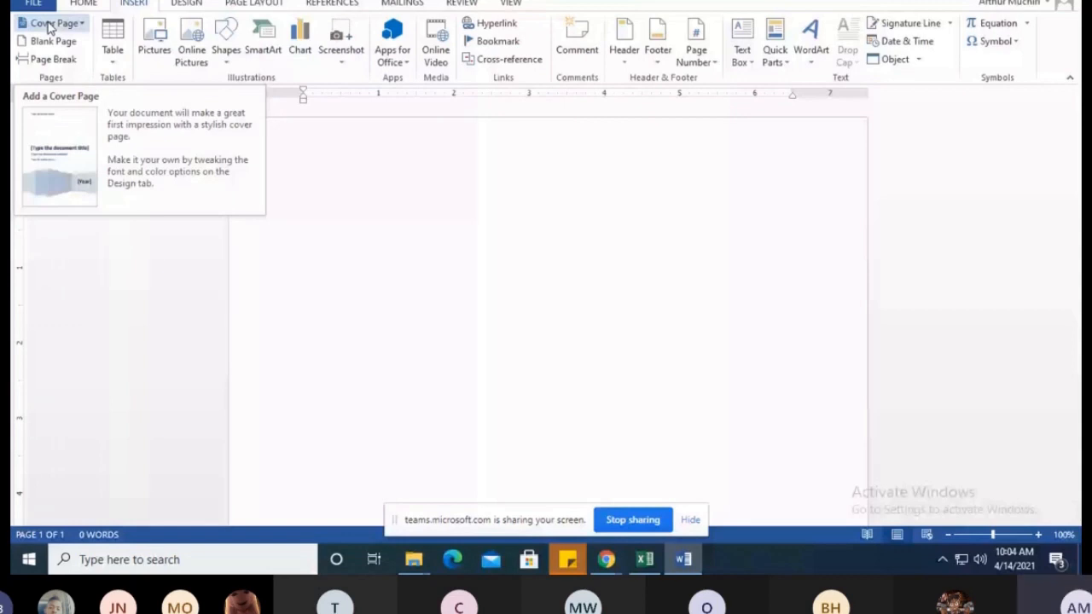
pyautogui.click(82, 24)
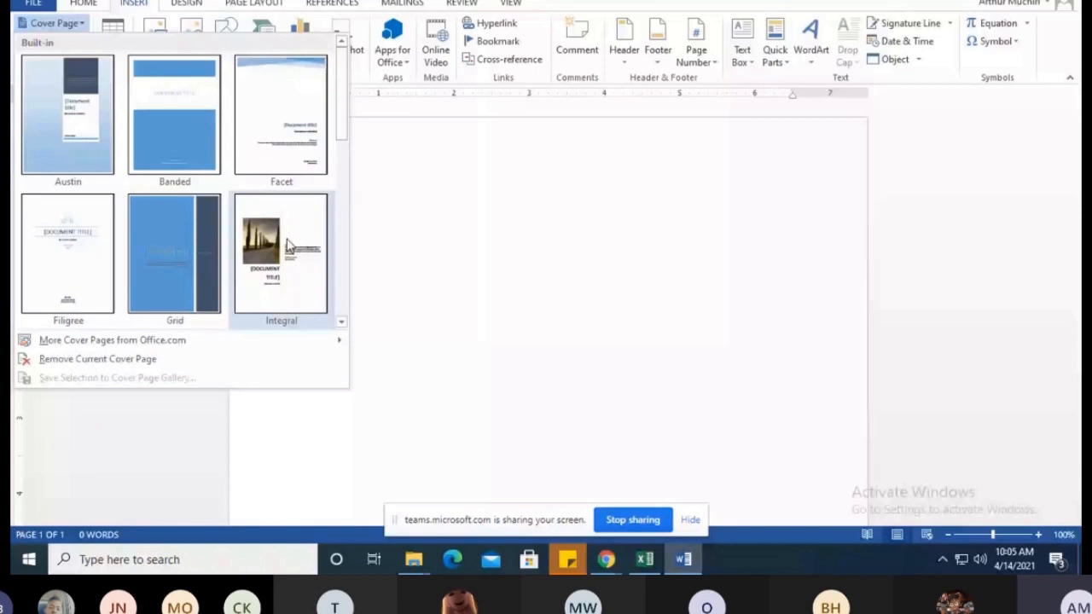
pyautogui.click(204, 107)
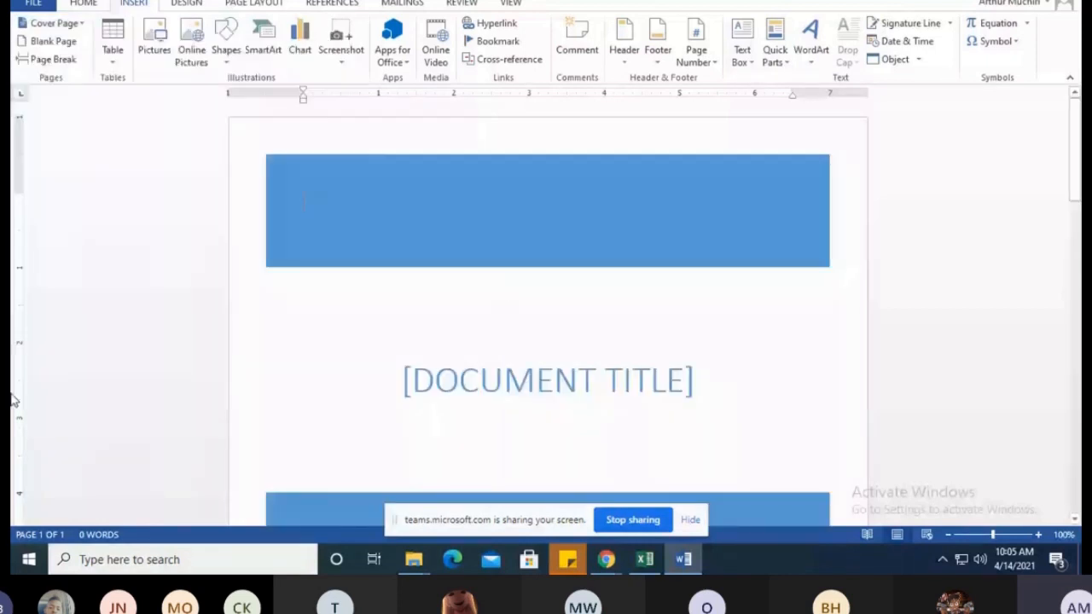
pyautogui.scroll(-2, 1066, 256)
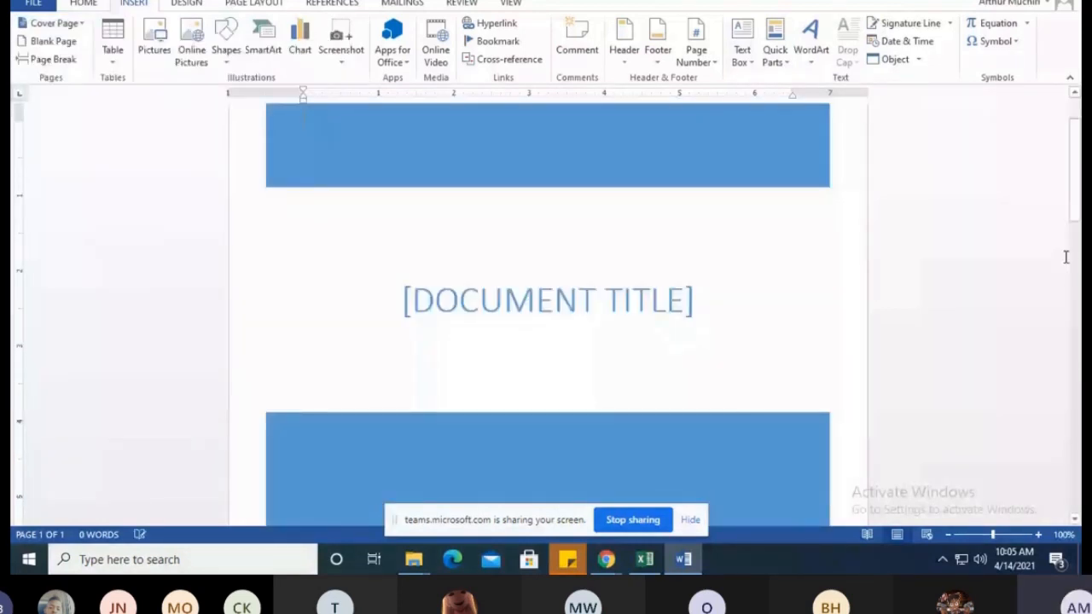
pyautogui.moveTo(1076, 183); pyautogui.dragTo(1077, 172)
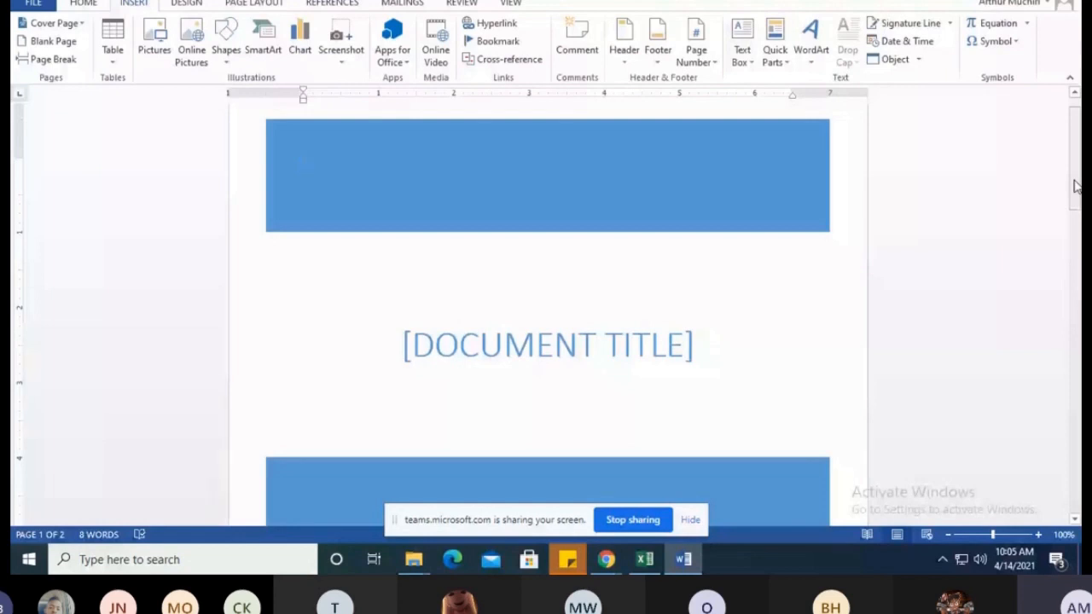
pyautogui.moveTo(1078, 188)
pyautogui.mouseDown()
pyautogui.moveTo(1080, 177)
pyautogui.moveTo(1080, 224)
pyautogui.moveTo(1080, 163)
pyautogui.moveTo(1078, 207)
pyautogui.mouseUp()
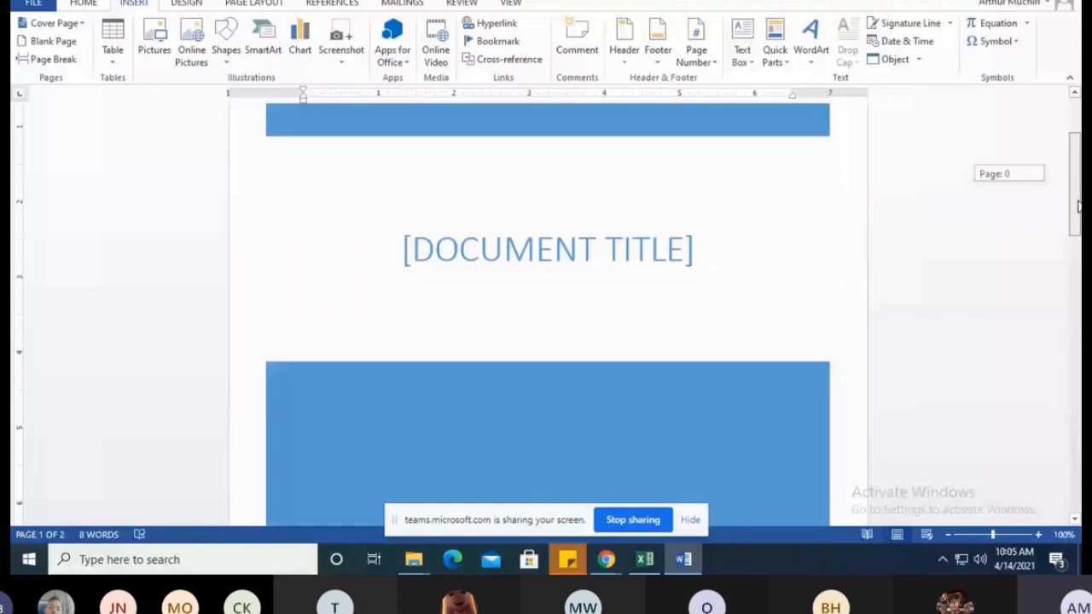
pyautogui.moveTo(1078, 206); pyautogui.dragTo(1075, 374)
# Insert five blank pages, starting from the empty page that follows the cover page
pyautogui.click(315, 206)
pyautogui.scroll(1, 309, 267)
pyautogui.scroll(3, 368, 232)
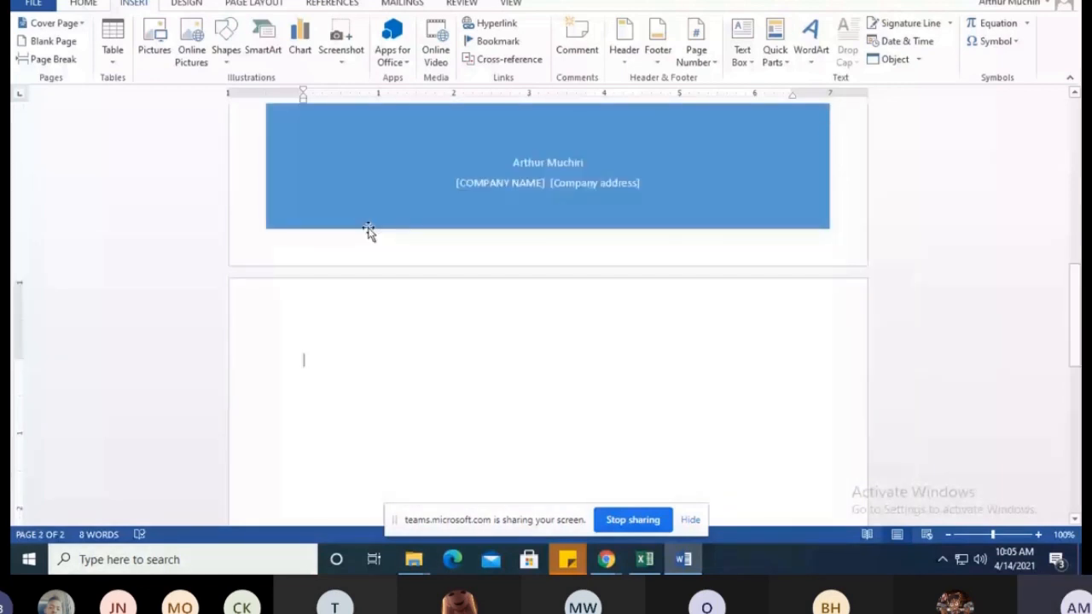
pyautogui.scroll(6, 368, 232)
pyautogui.scroll(-10, 383, 223)
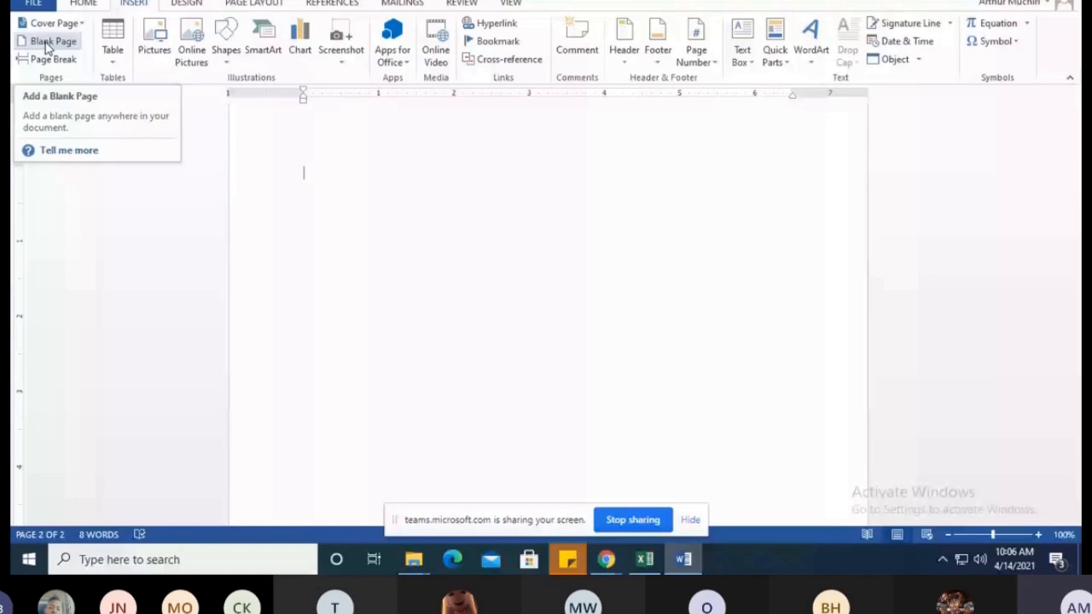
pyautogui.click(47, 45)
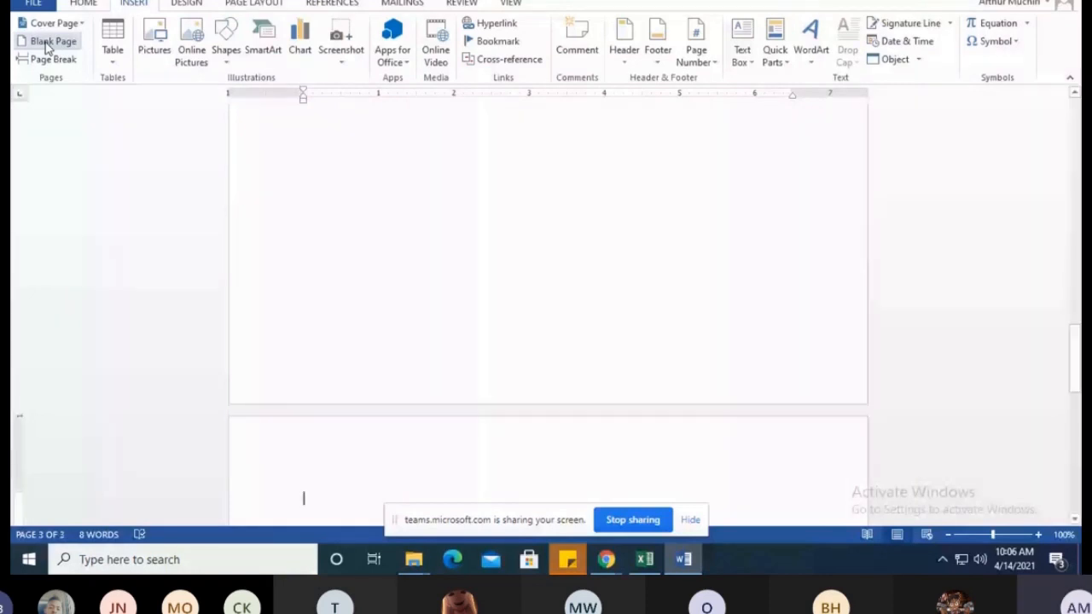
pyautogui.click(51, 42)
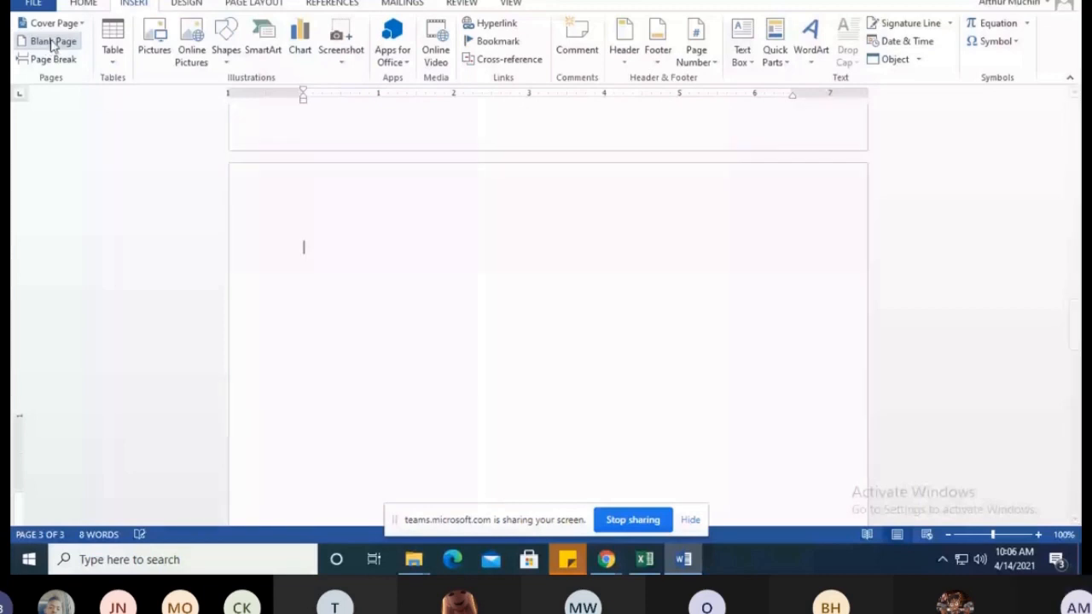
pyautogui.click(51, 42)
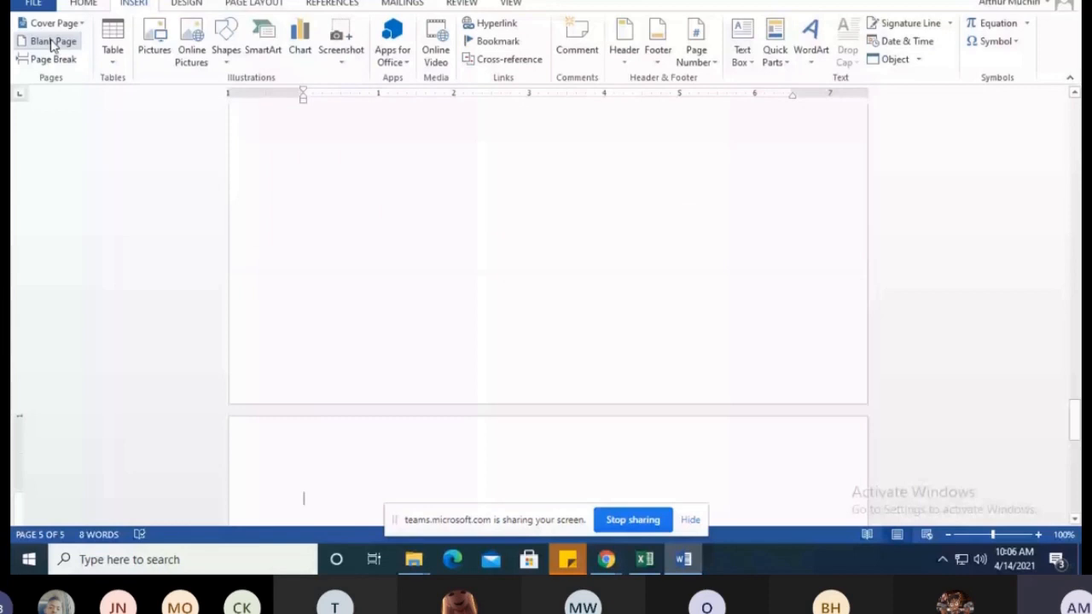
pyautogui.click(53, 43)
pyautogui.click(51, 41)
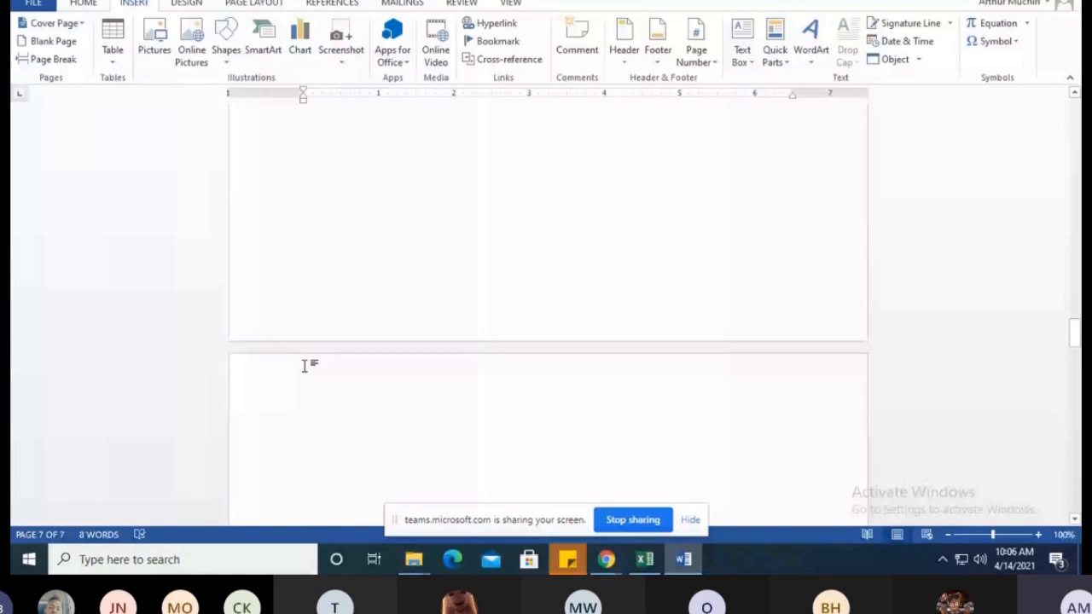
# Replace the cover page's document title placeholder with "SATURDAY MAGAZINE"
pyautogui.scroll(20, 305, 365)
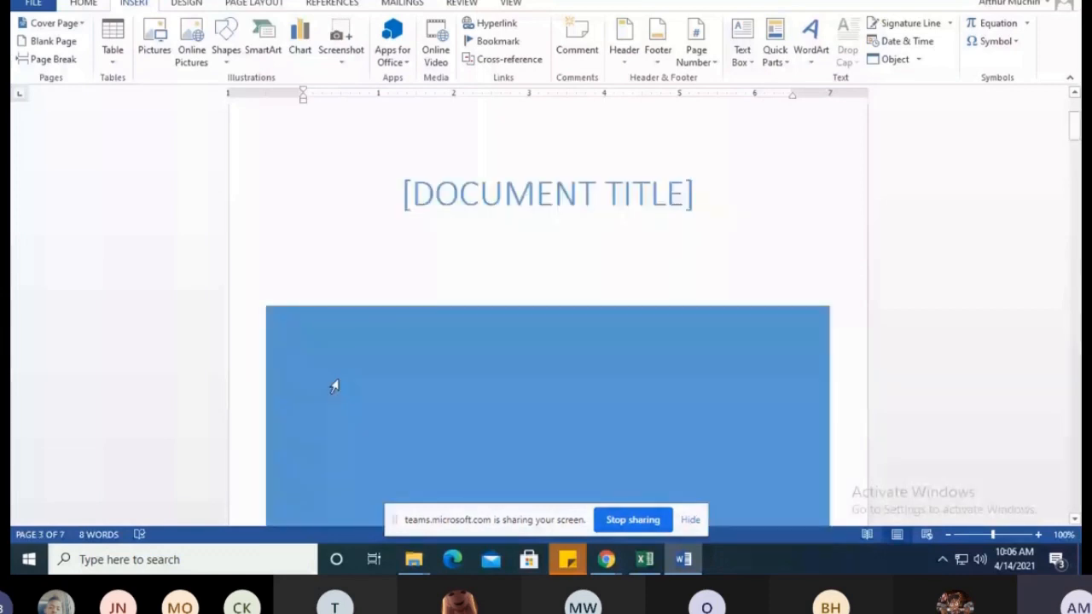
pyautogui.scroll(2, 551, 237)
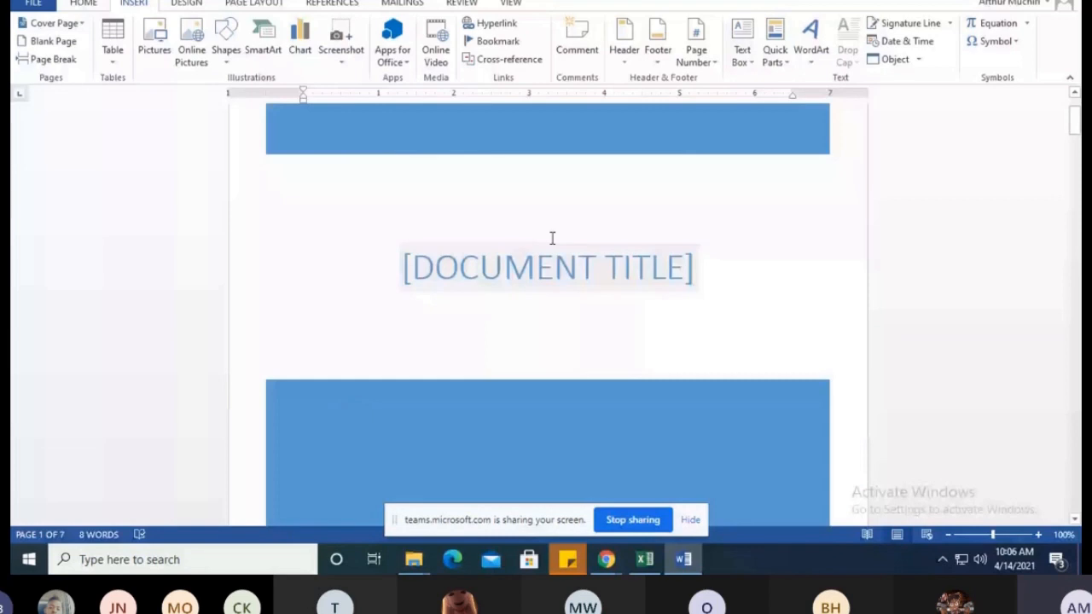
pyautogui.click(557, 268)
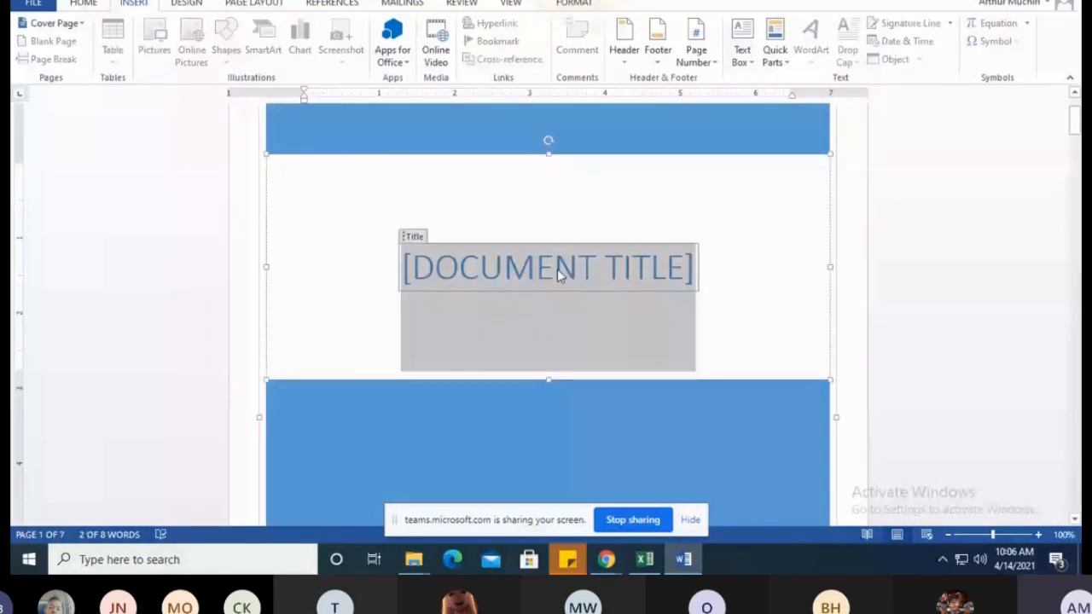
pyautogui.write('SAT')
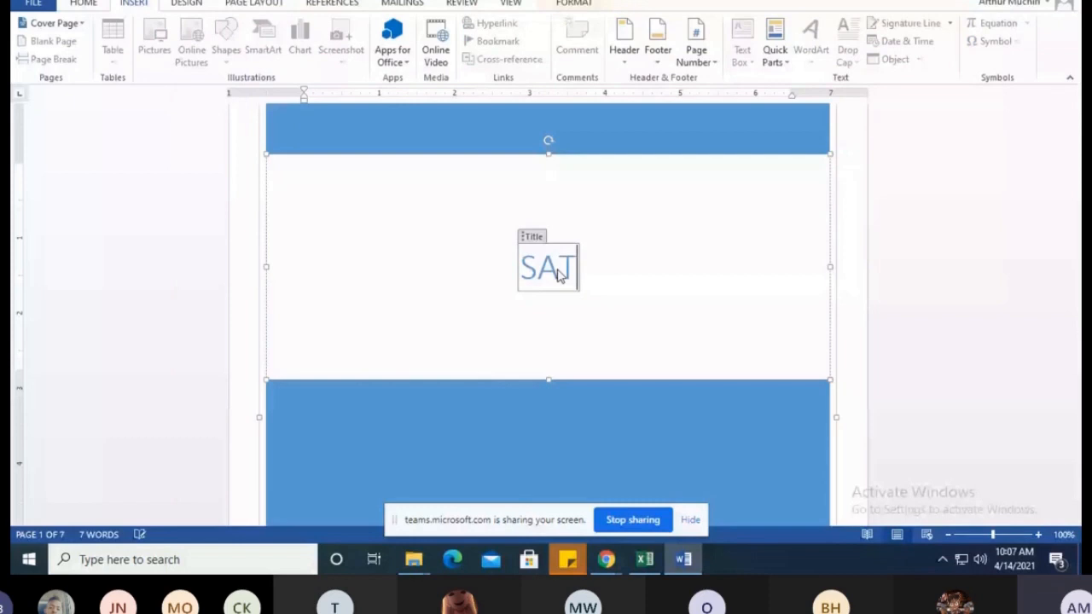
pyautogui.write('URDAY MAG')
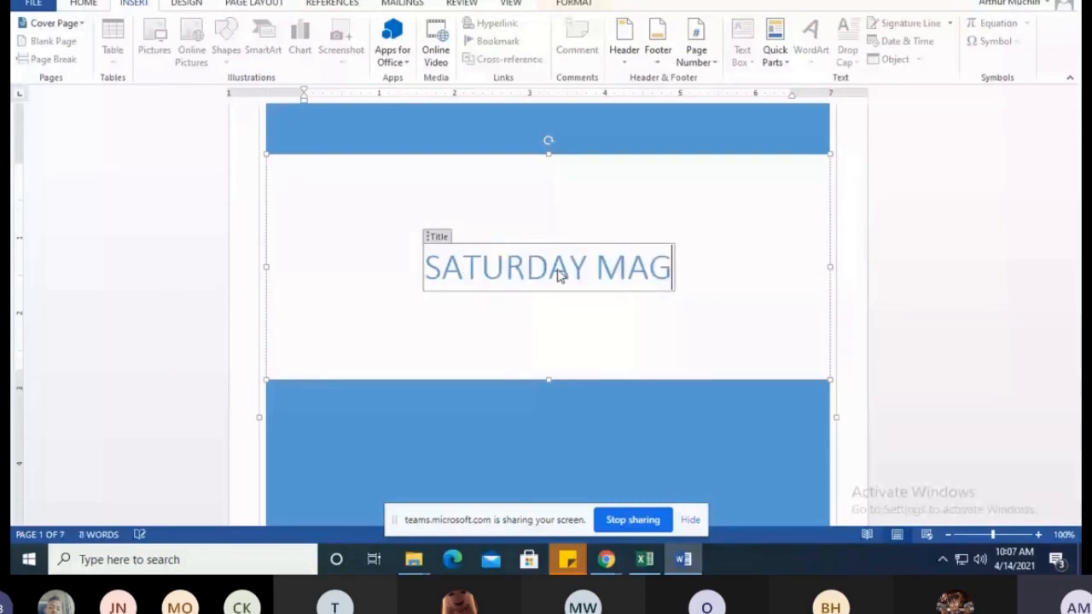
pyautogui.write('AZINE')
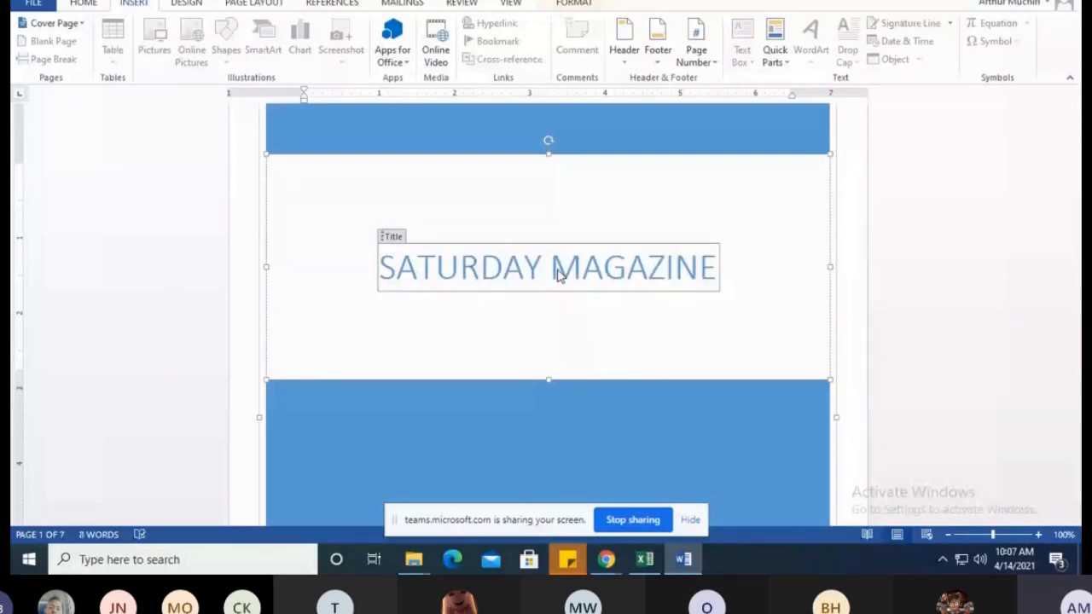
# Review the cover page's title, author and company fields and the blank page that follows it
pyautogui.scroll(-3, 556, 261)
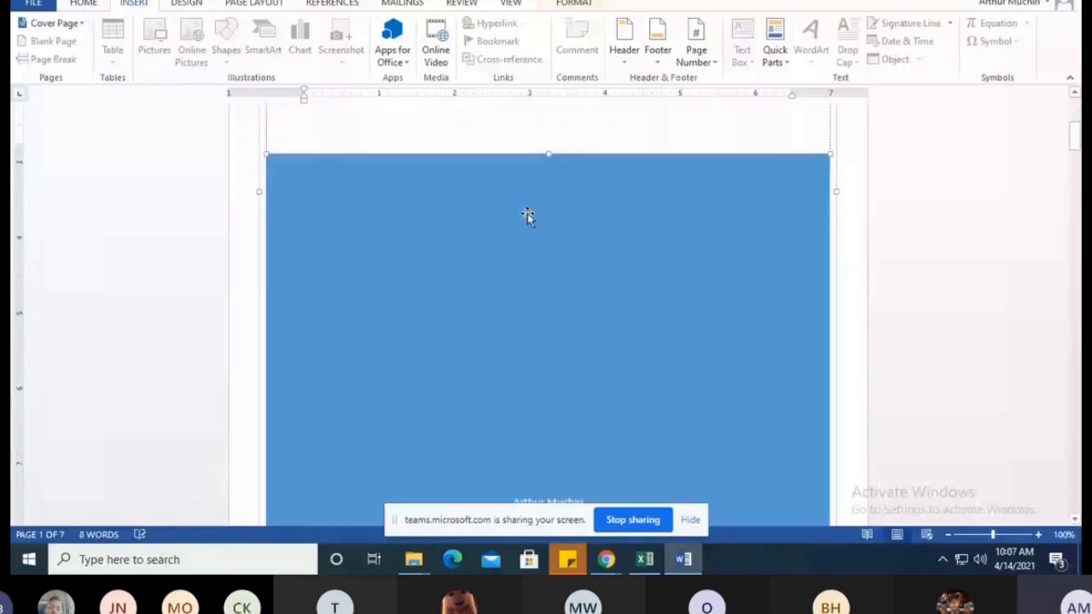
pyautogui.scroll(4, 528, 216)
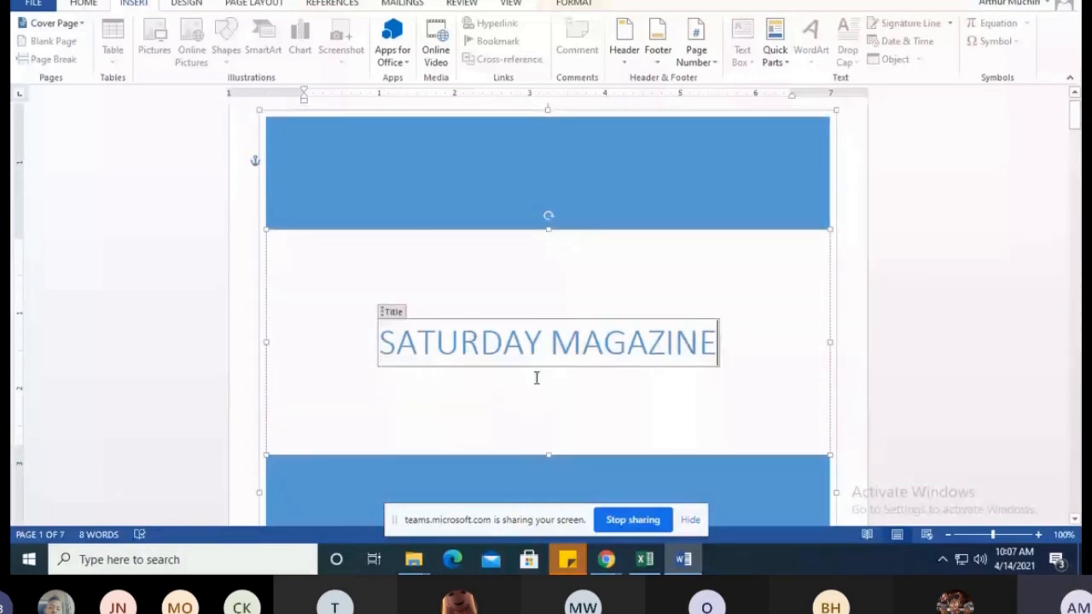
pyautogui.scroll(-5, 453, 209)
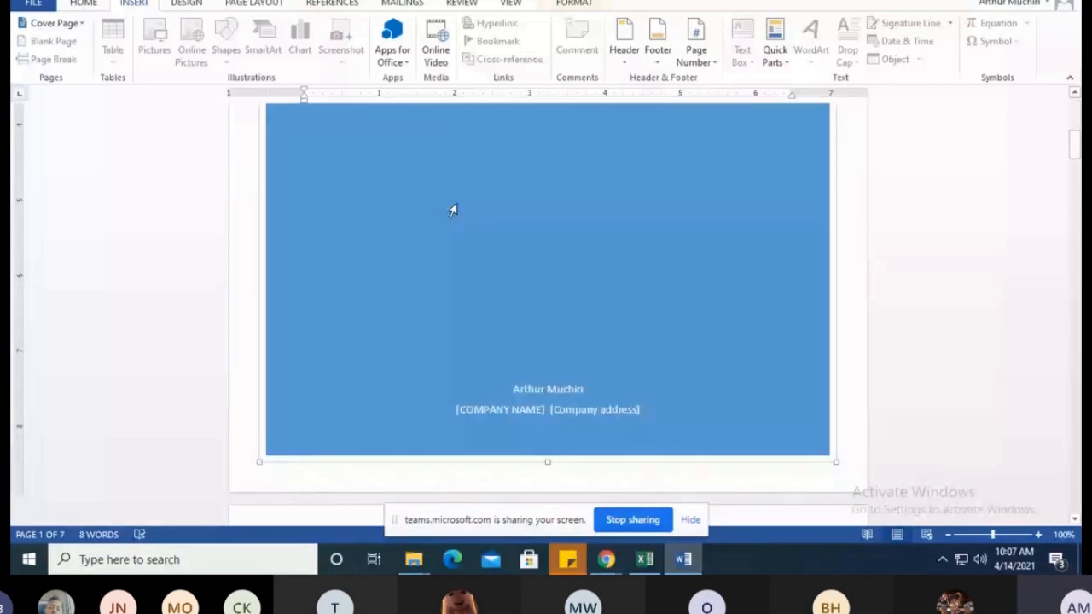
pyautogui.scroll(-4, 453, 210)
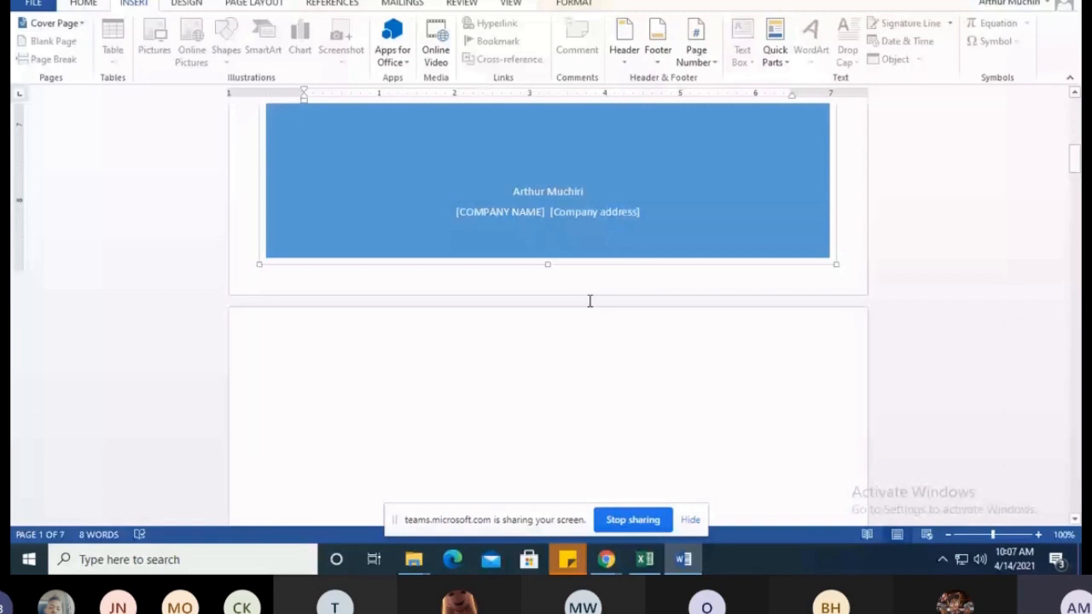
pyautogui.scroll(-3, 309, 275)
pyautogui.click(309, 275)
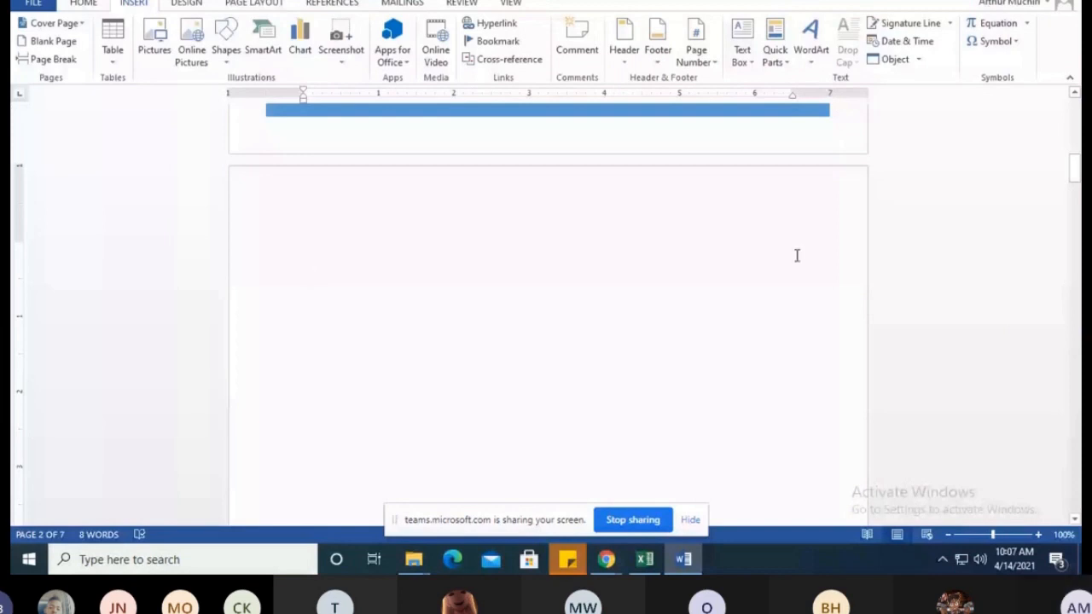
pyautogui.scroll(6, 402, 232)
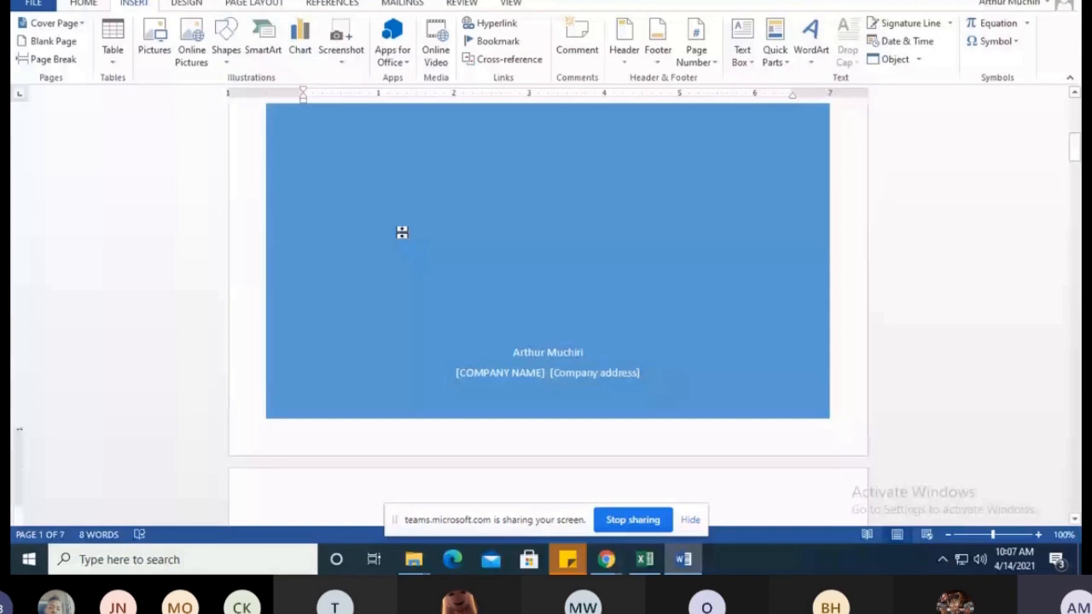
pyautogui.scroll(-4, 402, 232)
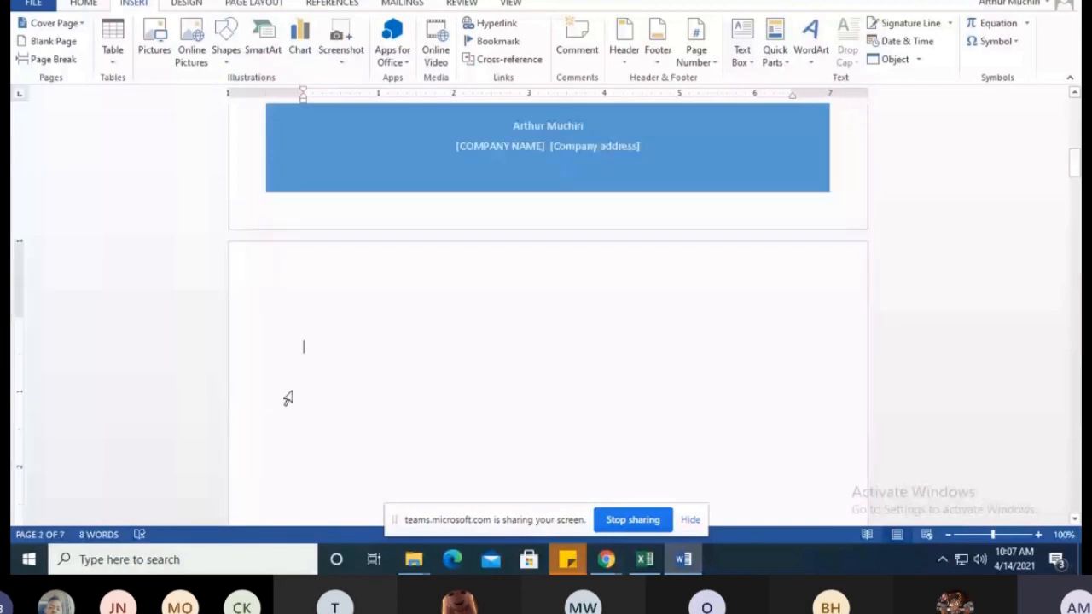
pyautogui.scroll(-5, 454, 295)
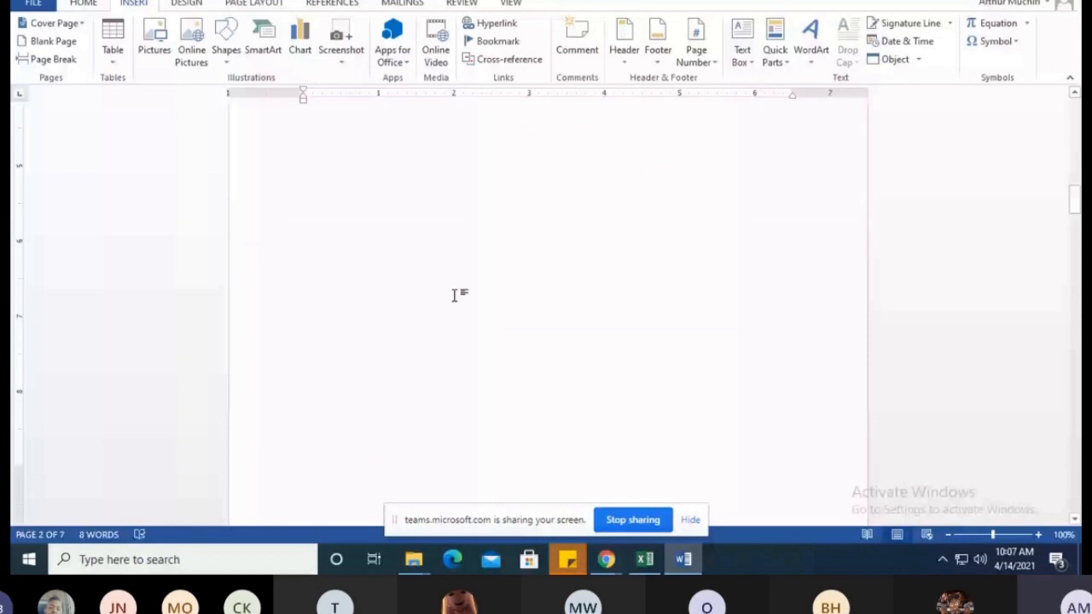
pyautogui.scroll(3, 330, 337)
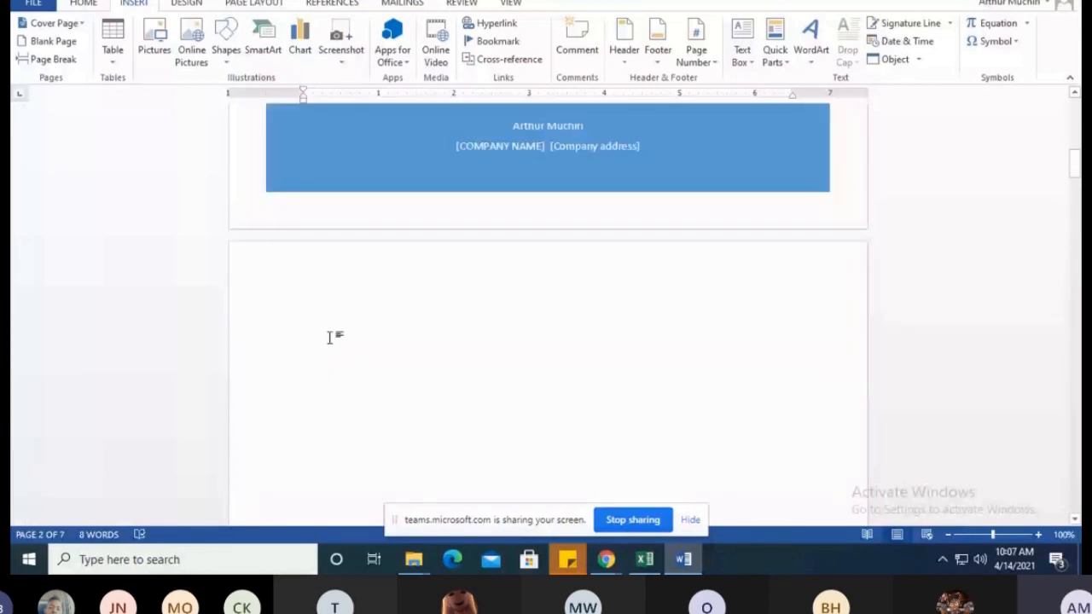
pyautogui.scroll(-1, 329, 341)
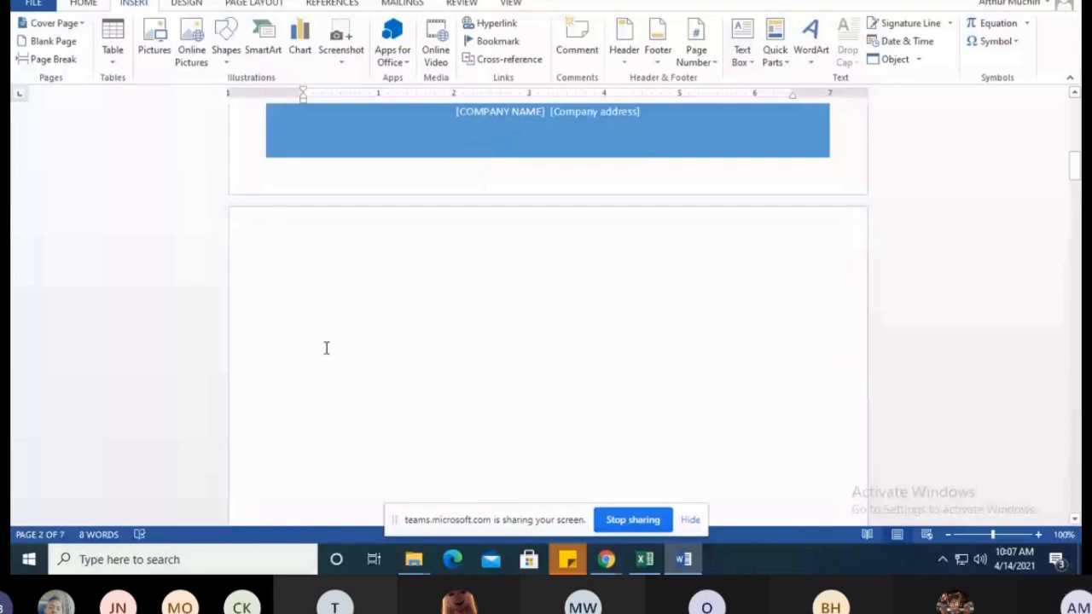
# Enter the heading "BUSENESS MANAGEMENT" at the start of page 3, and place the cursor at the start of page 4
pyautogui.scroll(-15, 341, 357)
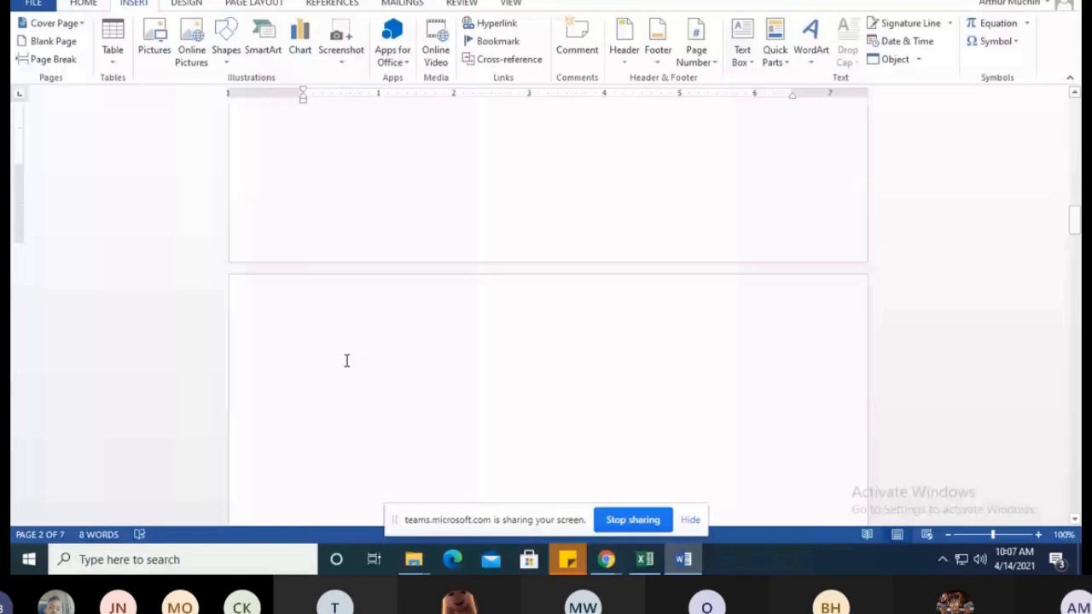
pyautogui.scroll(-1, 305, 337)
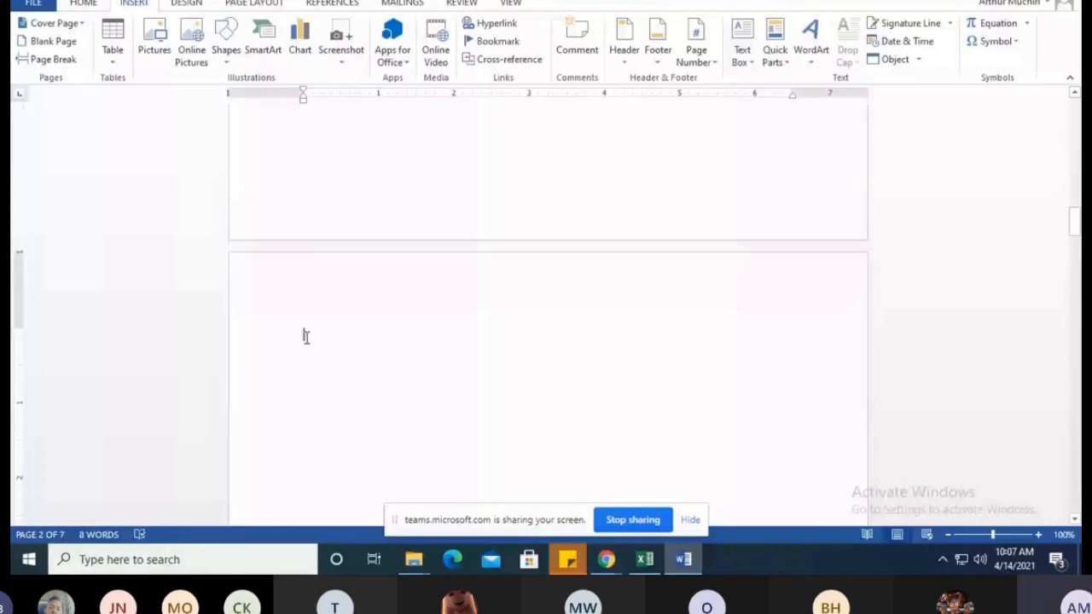
pyautogui.click(308, 332)
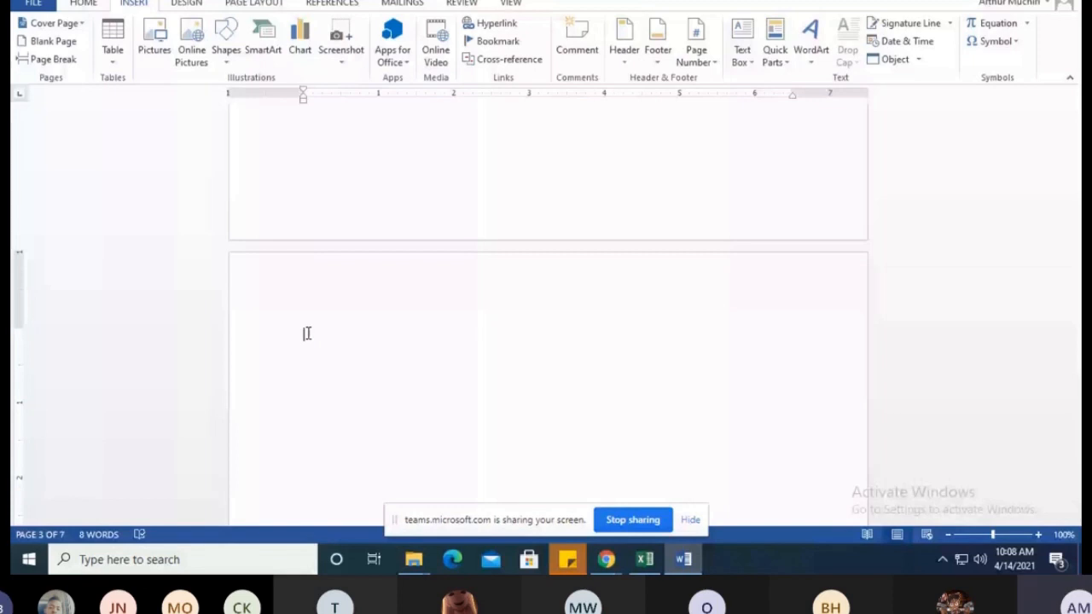
pyautogui.write('BUS')
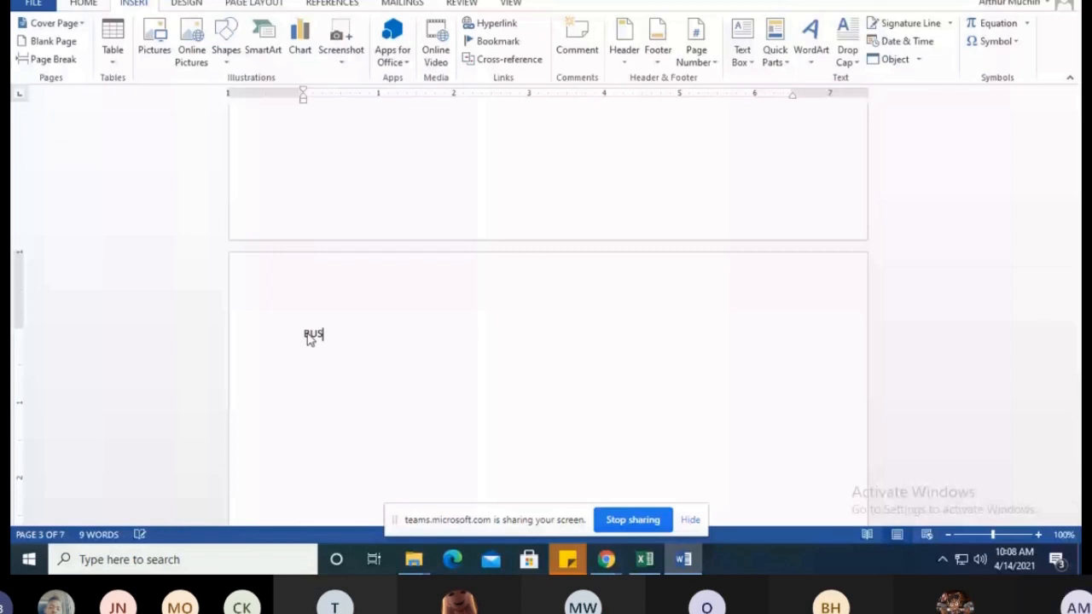
pyautogui.write('ENESS MANA')
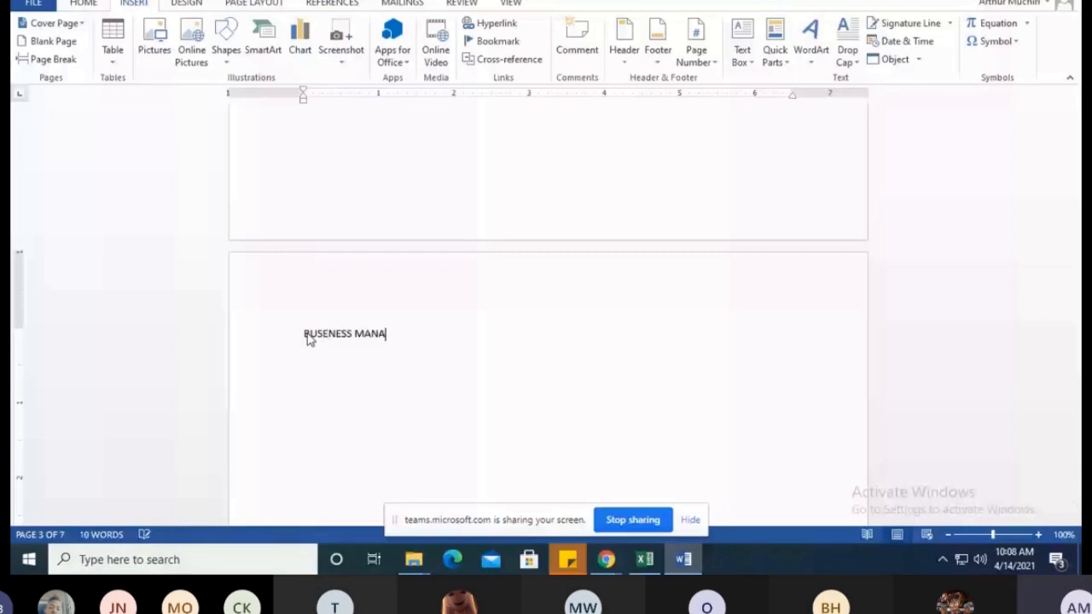
pyautogui.write('GEMENT')
pyautogui.hotkey('ctrl', 'Return')
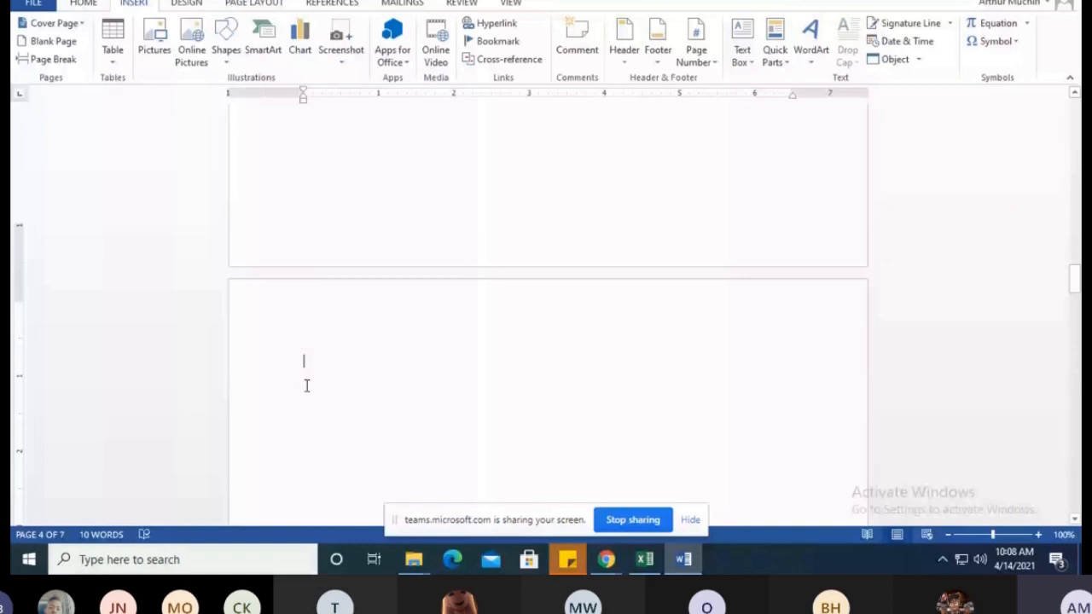
pyautogui.scroll(-1, 306, 385)
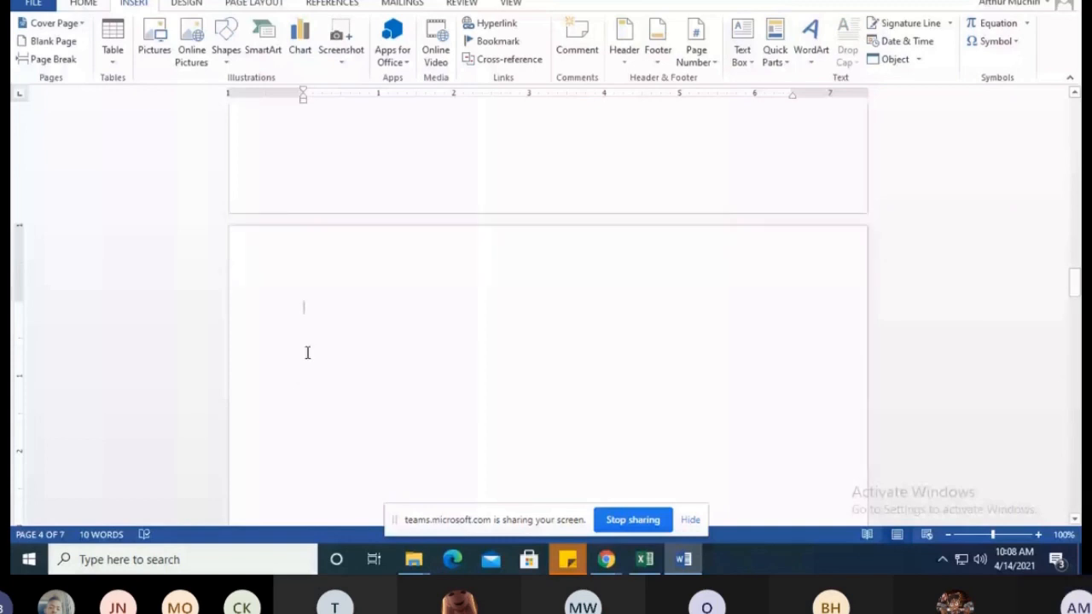
# Enter the heading "INFORMATION COMMUNICATION AND TECHNOLOGY" at the start of page 4
pyautogui.write('I')
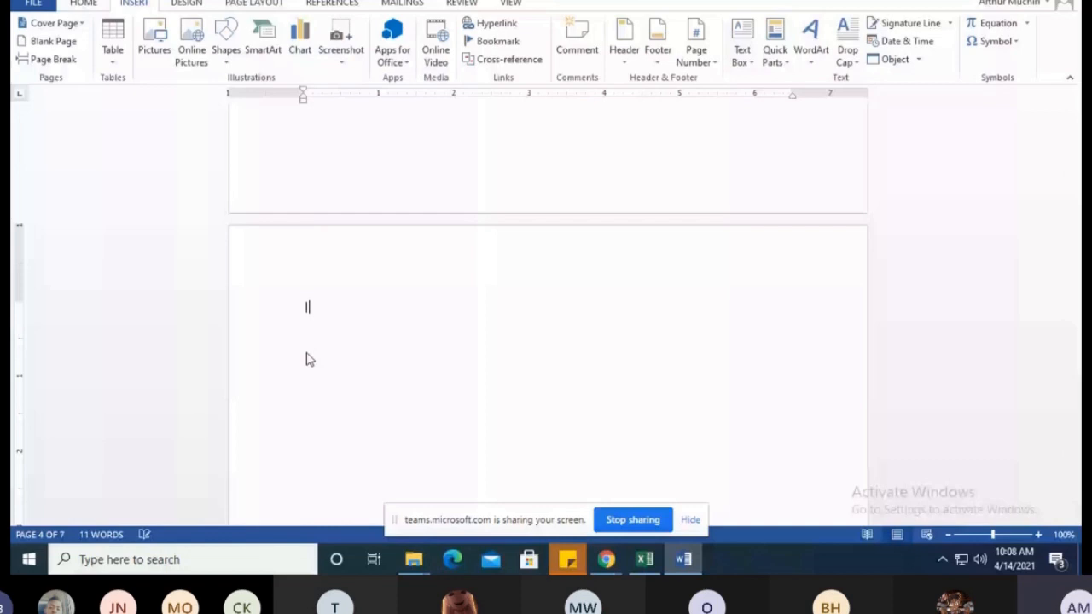
pyautogui.write('NFO')
pyautogui.scroll(-5, 306, 354)
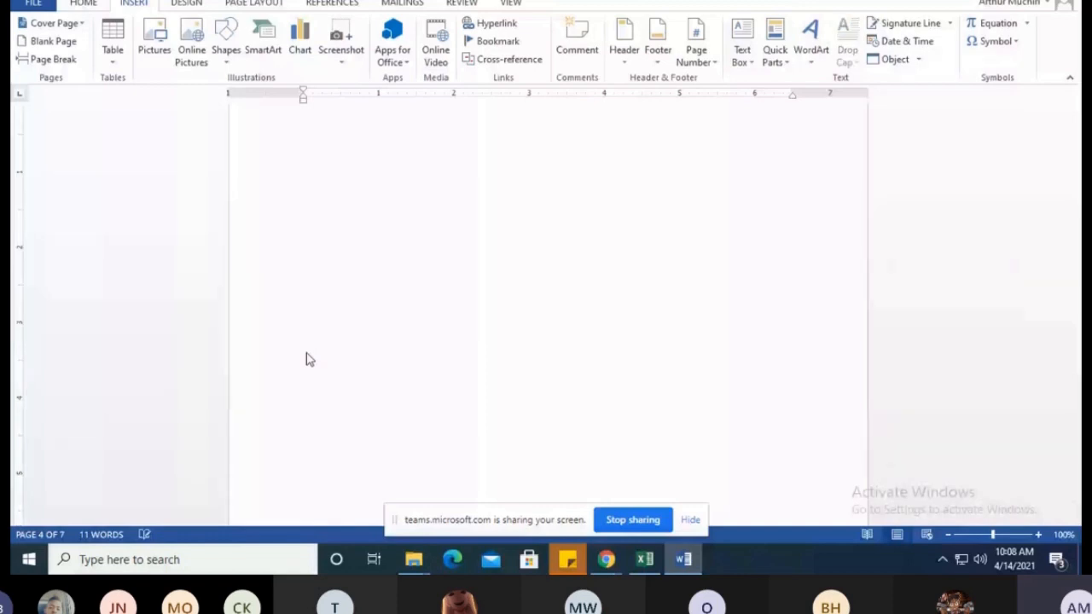
pyautogui.scroll(-5, 306, 359)
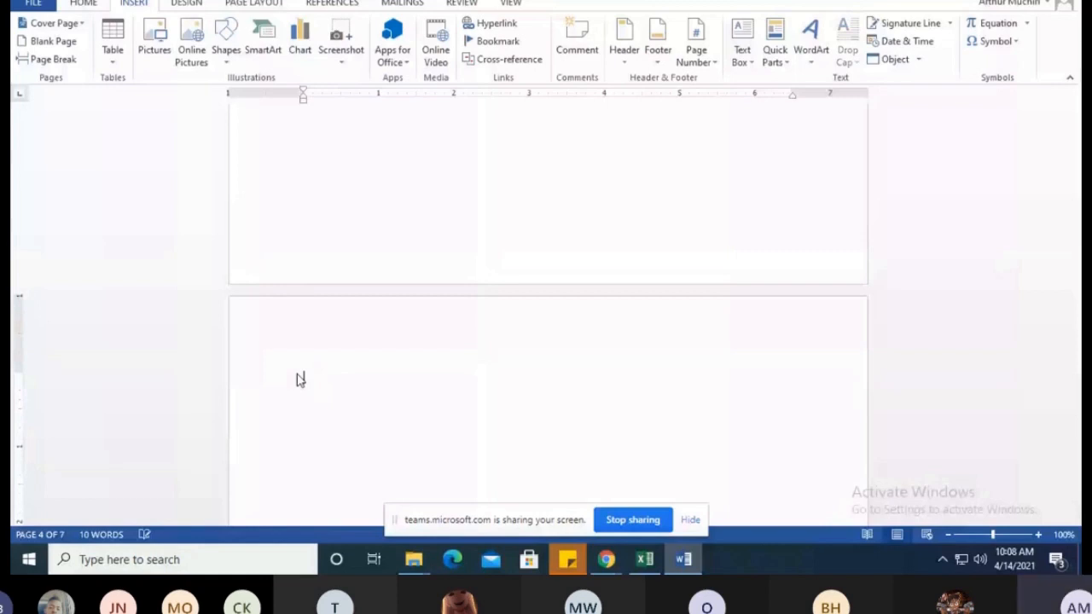
pyautogui.write('INFORMATION COMM')
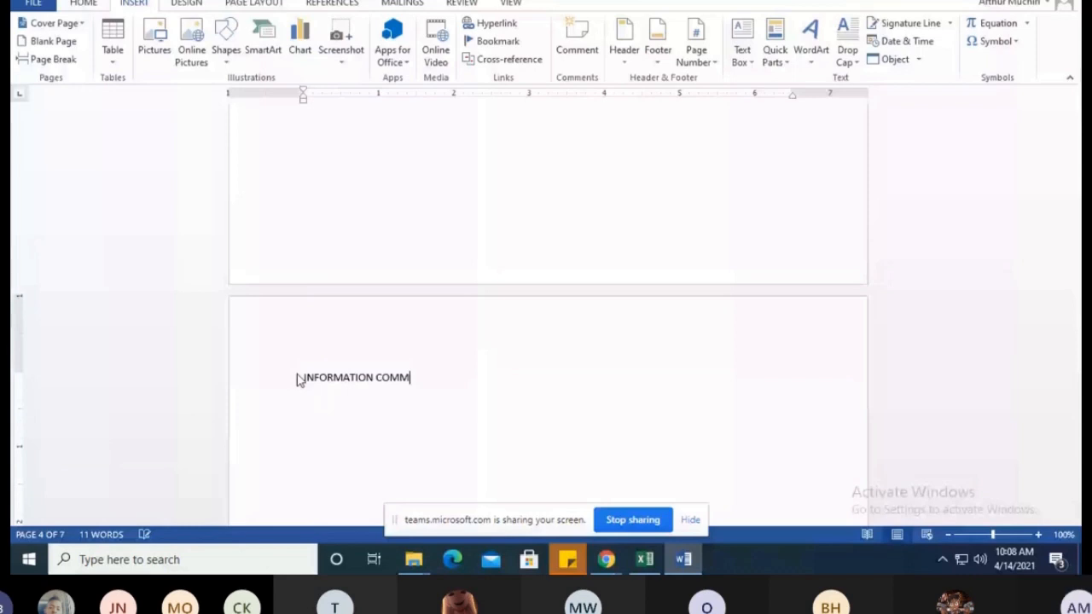
pyautogui.write('UNICATION AND ')
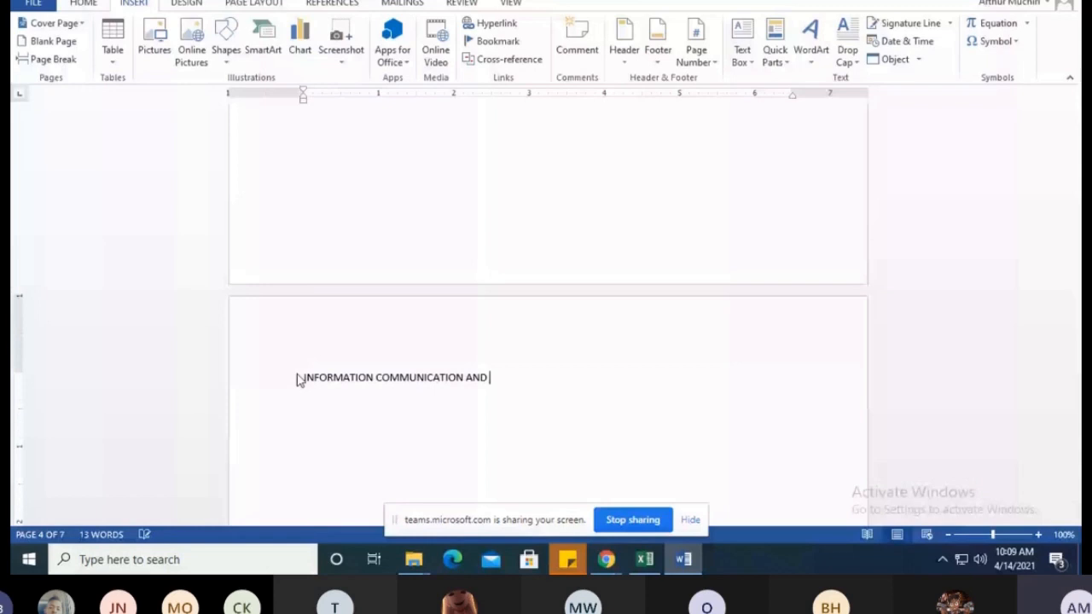
pyautogui.write('TECHNOL')
# Correct the misspelled heading on page 3 so that it reads "BUSINESS MANAGEMENT"
pyautogui.hotkey('ctrl', 'Home')
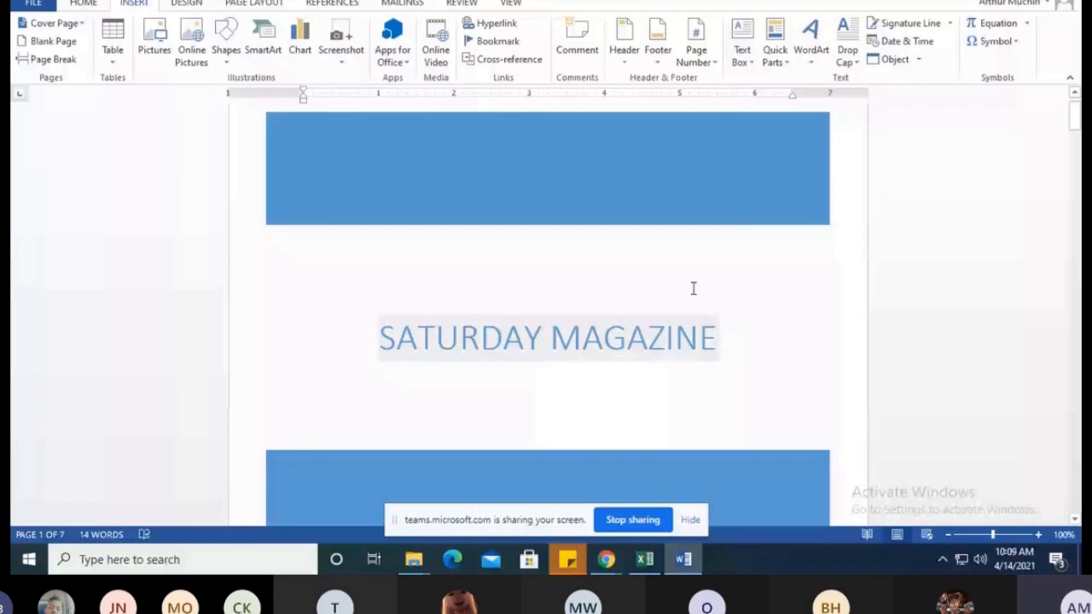
pyautogui.scroll(-10, 298, 239)
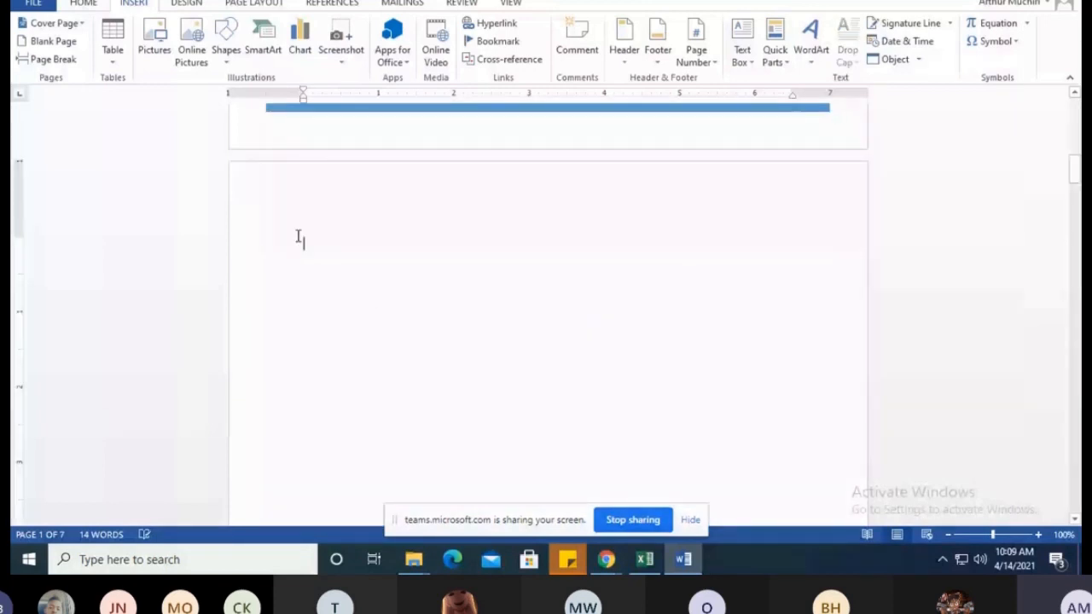
pyautogui.scroll(-10, 590, 315)
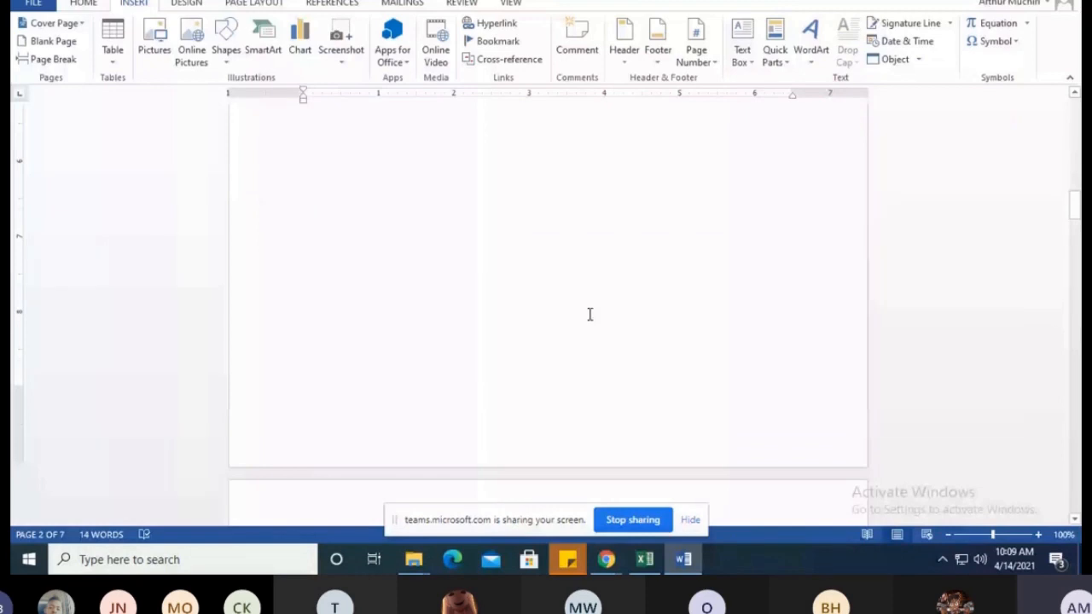
pyautogui.scroll(-4, 589, 315)
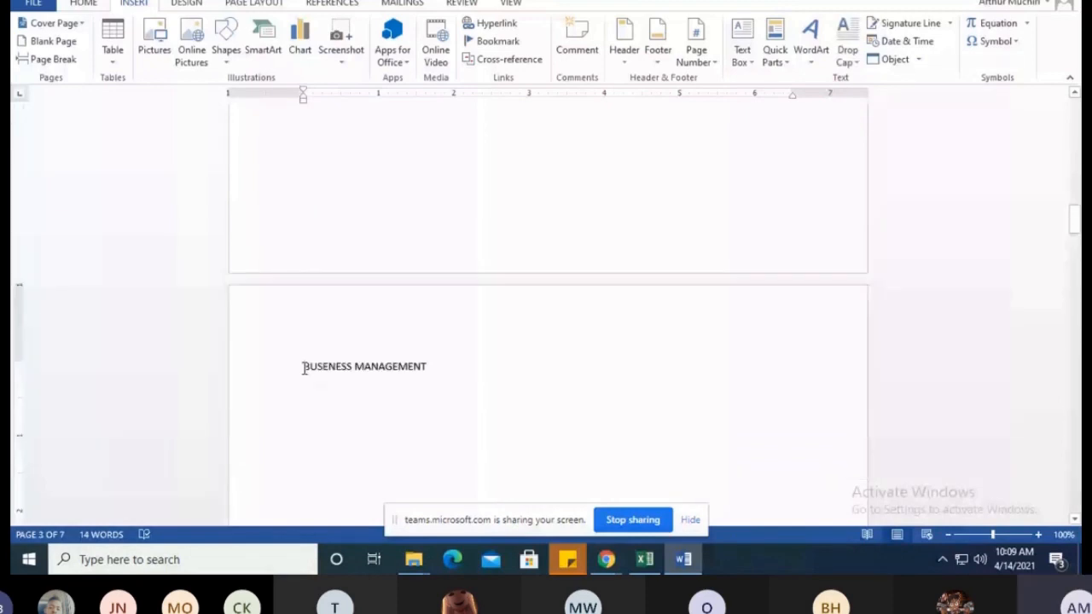
pyautogui.click(328, 366)
pyautogui.press('BackSpace')
pyautogui.write('I')
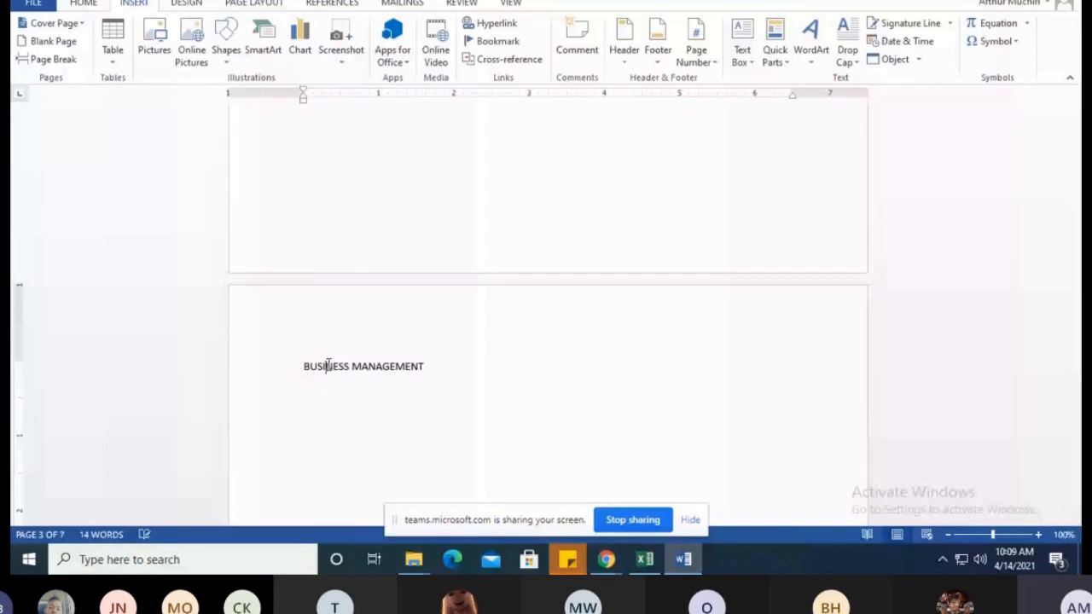
# Enter the heading "SALES AND MARKETTING" on page 5, the blank page after the information communication and technology page
pyautogui.scroll(-18, 380, 375)
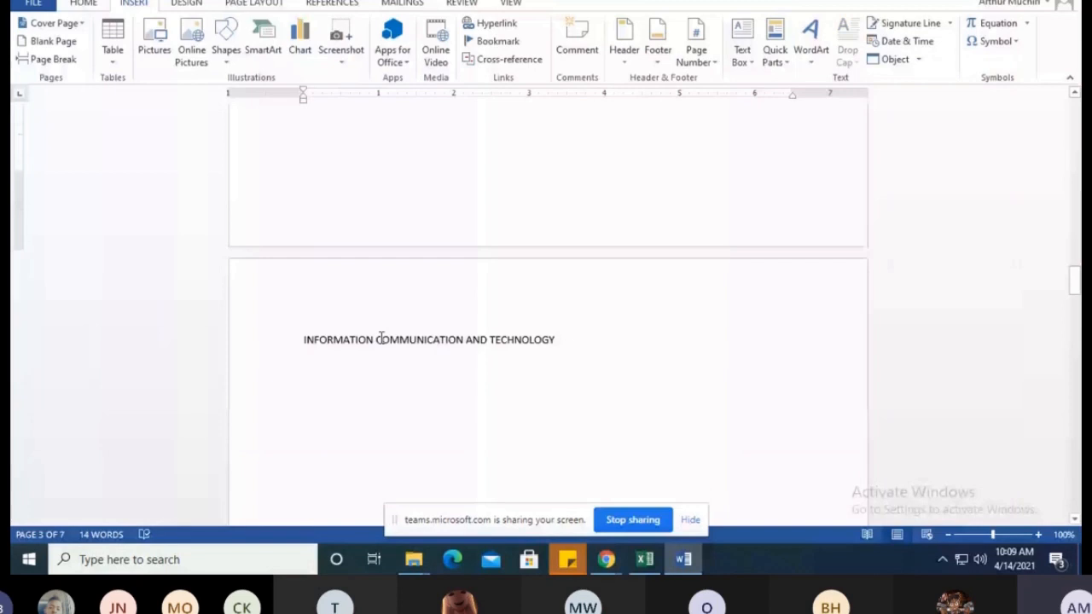
pyautogui.scroll(-5, 556, 340)
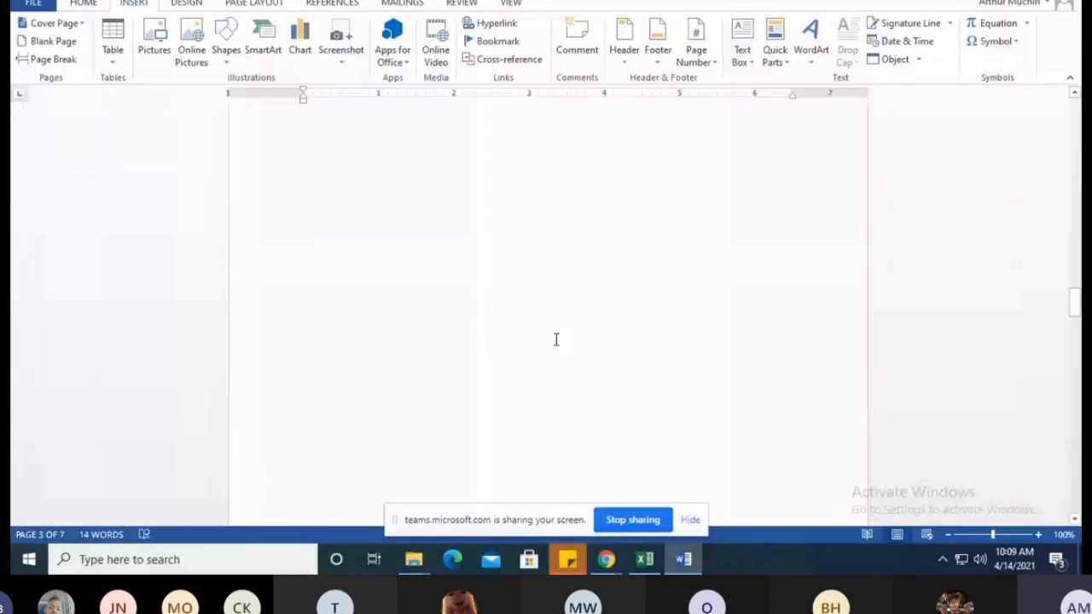
pyautogui.scroll(-3, 556, 339)
pyautogui.scroll(-3, 556, 340)
pyautogui.click(304, 251)
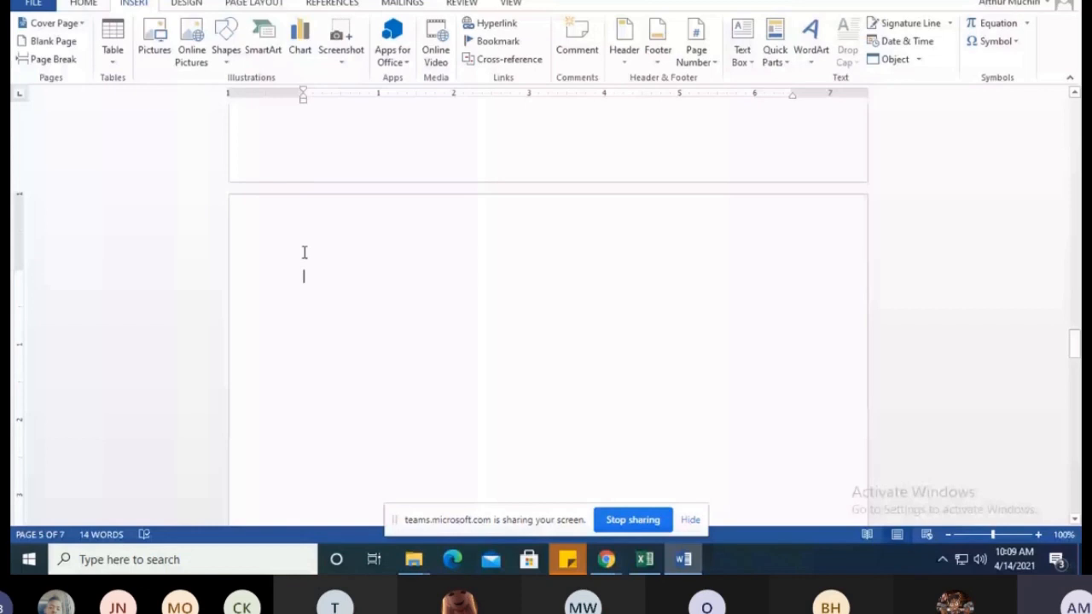
pyautogui.write('SALES A')
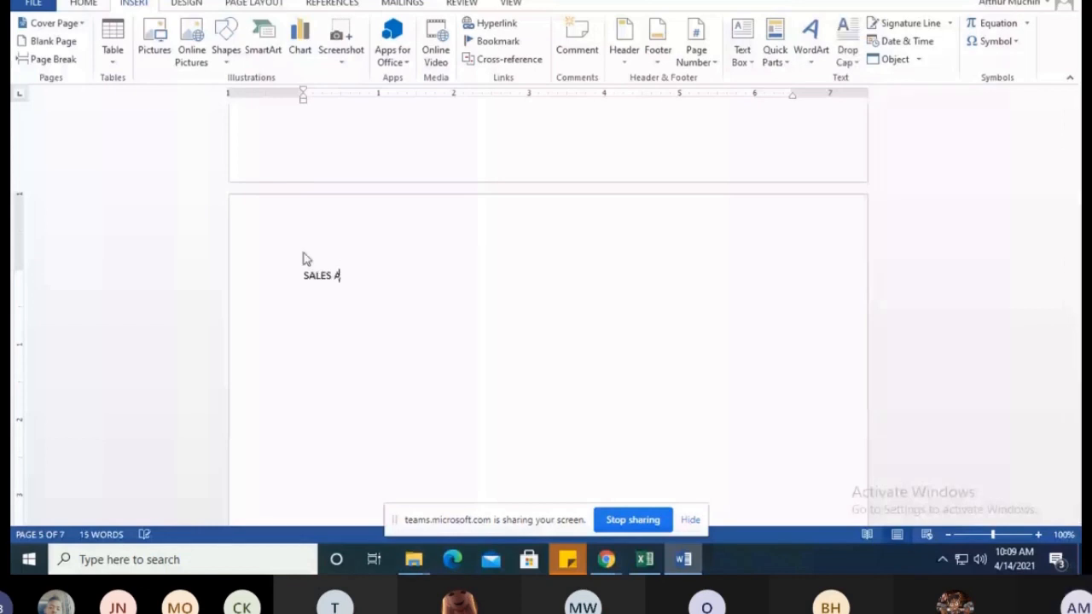
pyautogui.write('ND MA')
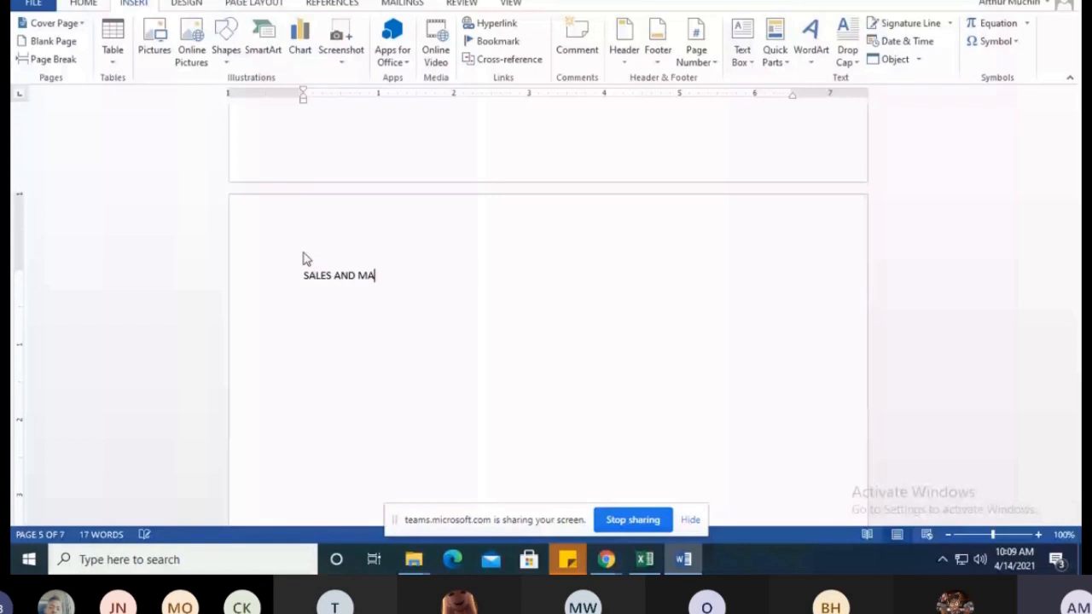
pyautogui.write('RKETTING')
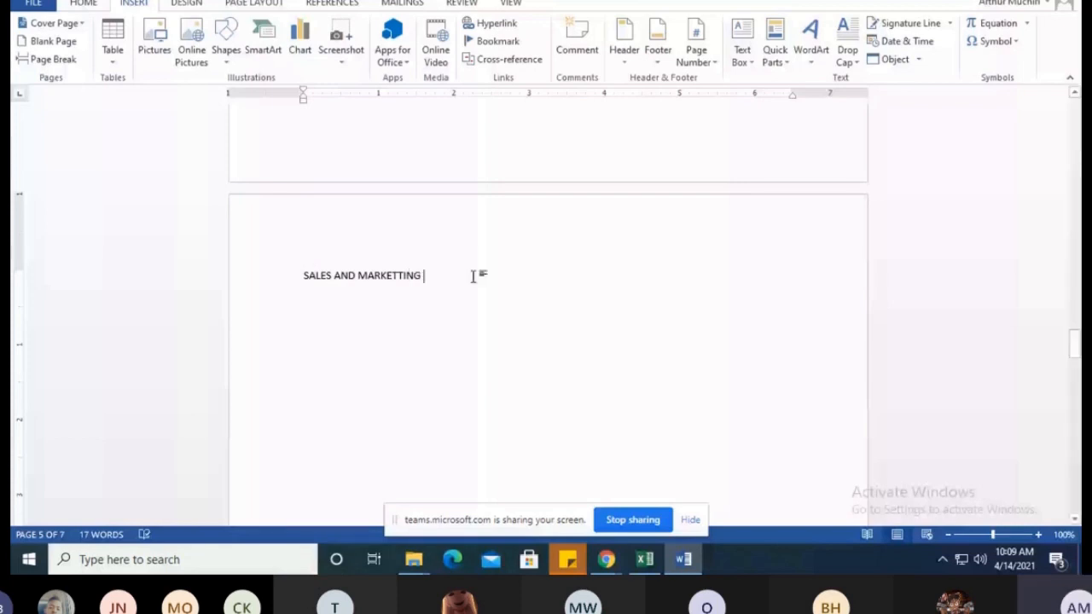
# Enter the heading "HUMAN RESOURCE" at the start of page 6
pyautogui.scroll(-12, 414, 268)
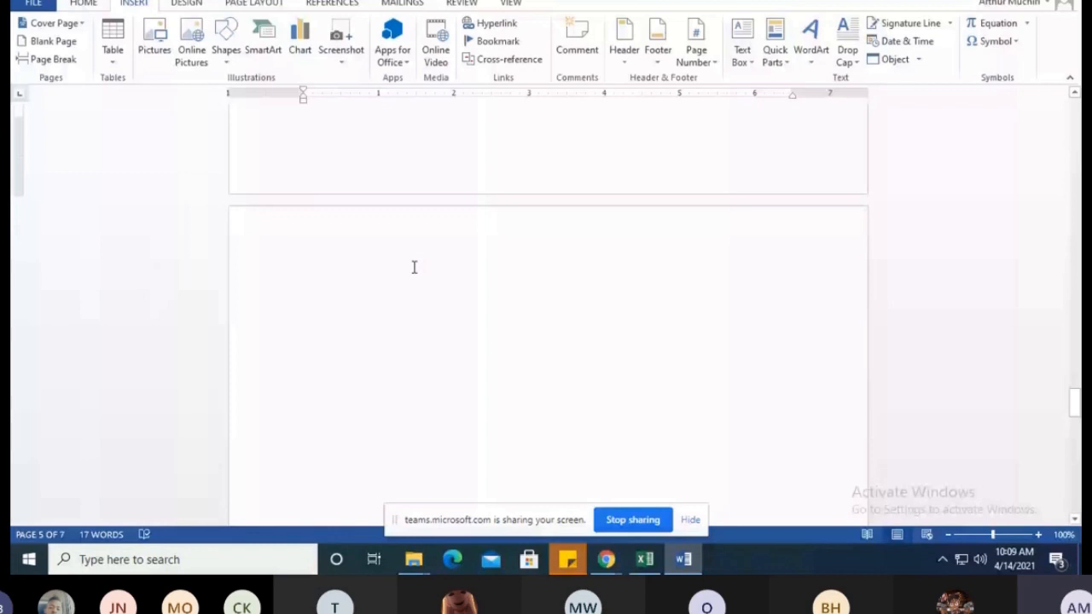
pyautogui.click(317, 295)
pyautogui.write('HUMAN RESOU')
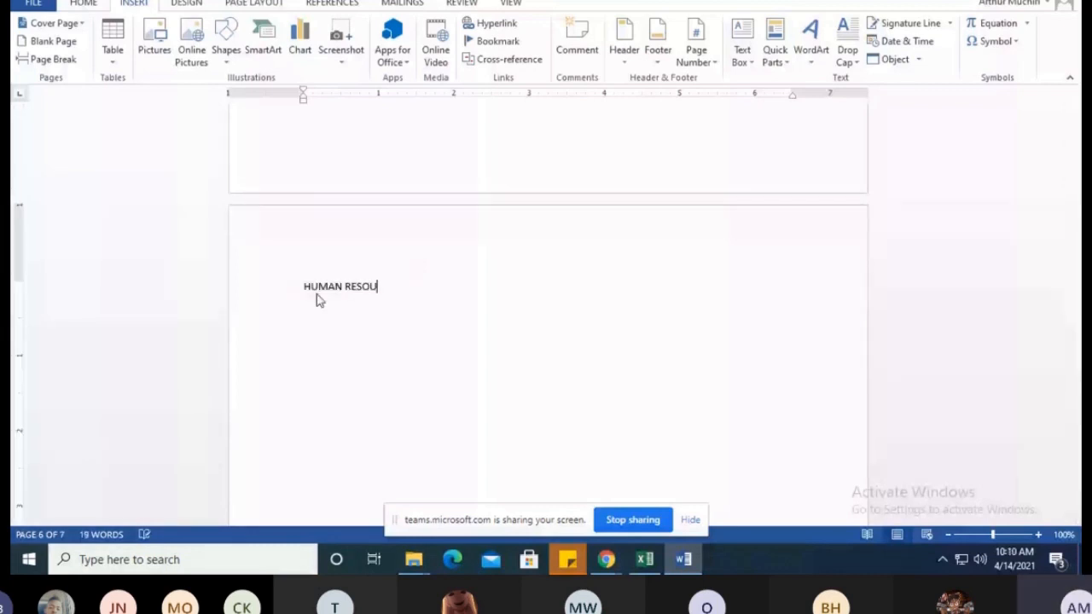
pyautogui.write('R')
# Enter the heading "HOUSE KEEPING AND LAUNDRY" at the start of page 7, the last page
pyautogui.scroll(-5, 406, 284)
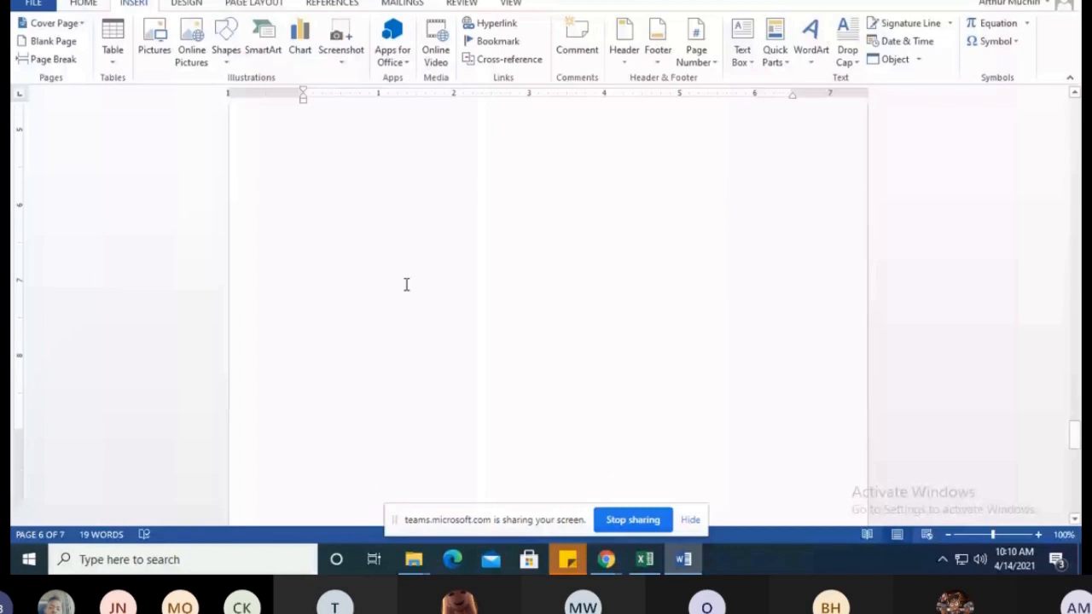
pyautogui.scroll(-6, 406, 284)
pyautogui.click(356, 256)
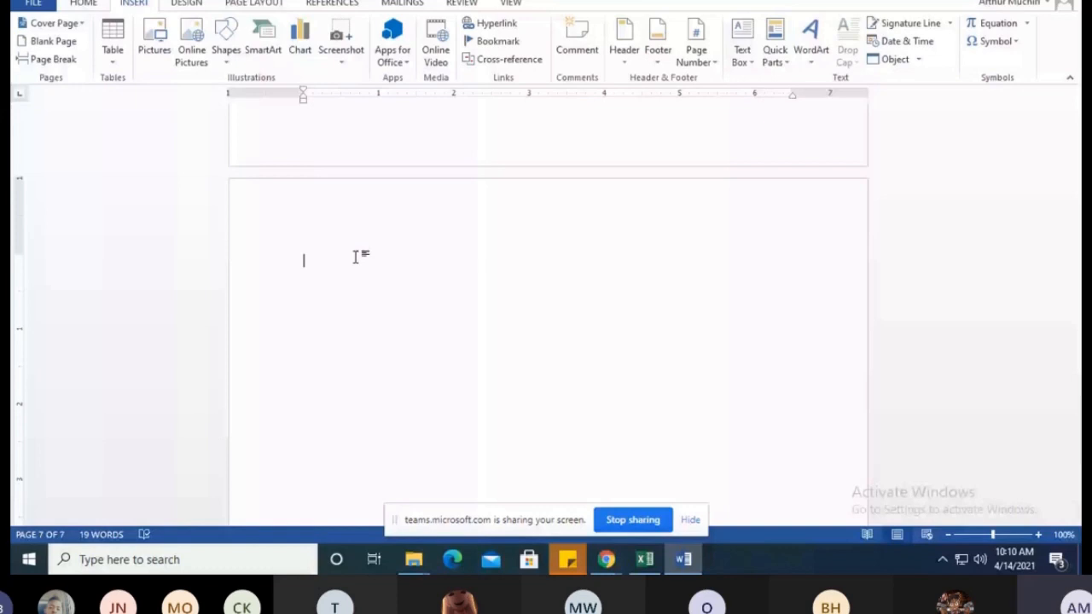
pyautogui.write('h')
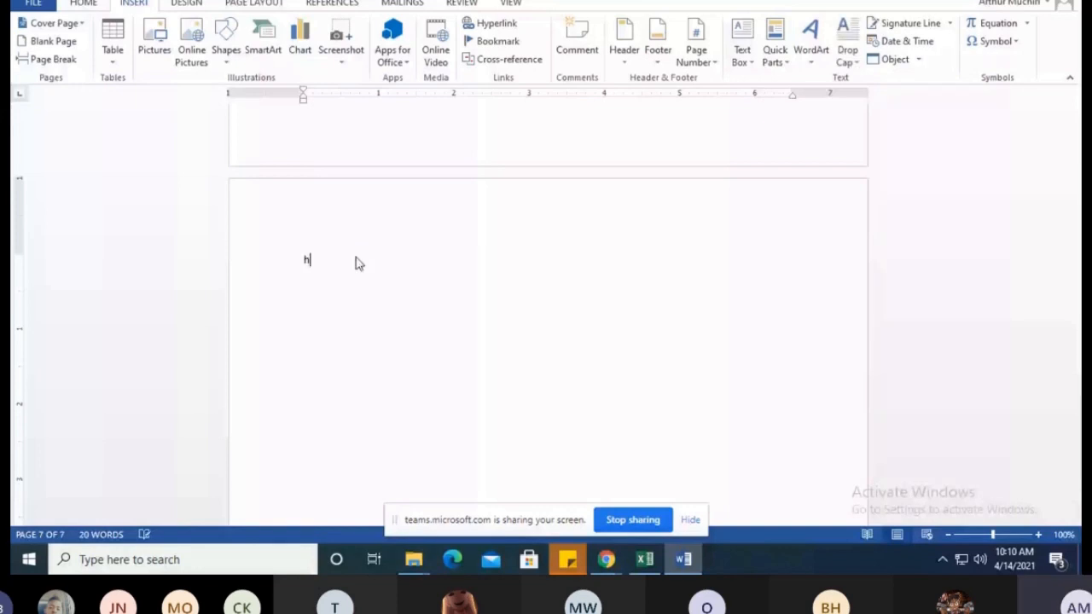
pyautogui.press('BackSpace')
pyautogui.write('HOUSE KEEPING AND LAUNC')
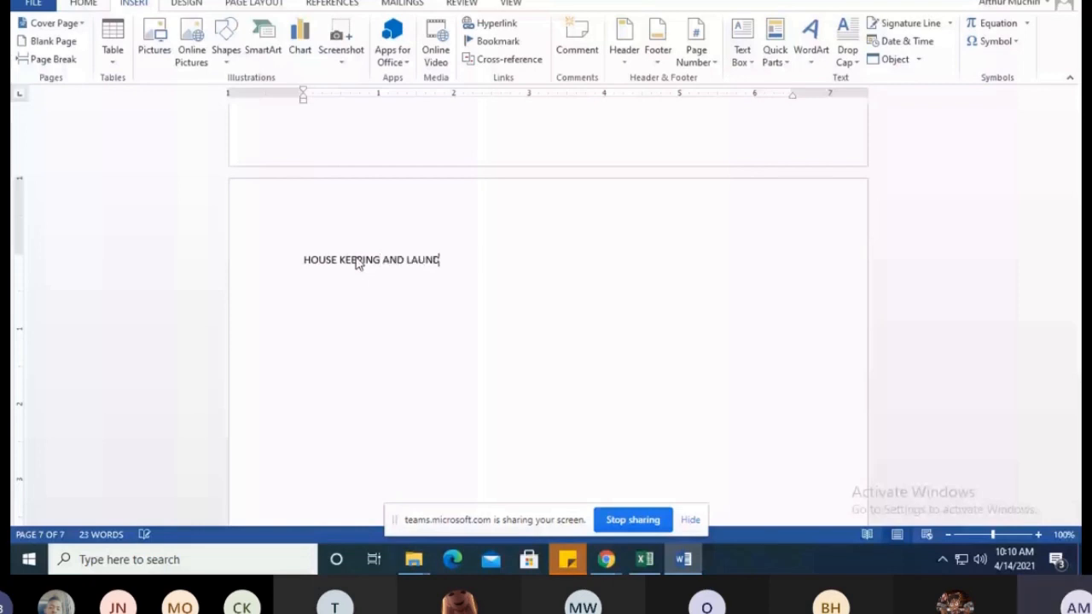
pyautogui.press('BackSpace')
pyautogui.write('DRY')
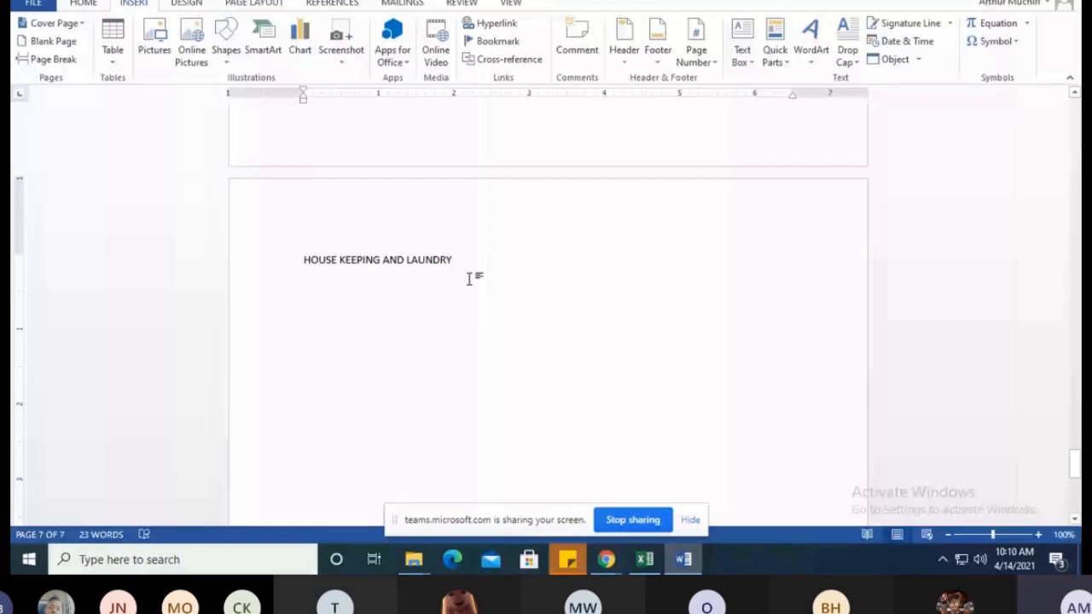
# Review the cover page, the blank second page and the headings on pages 3 to 7, and return to page 3
pyautogui.scroll(10, 468, 279)
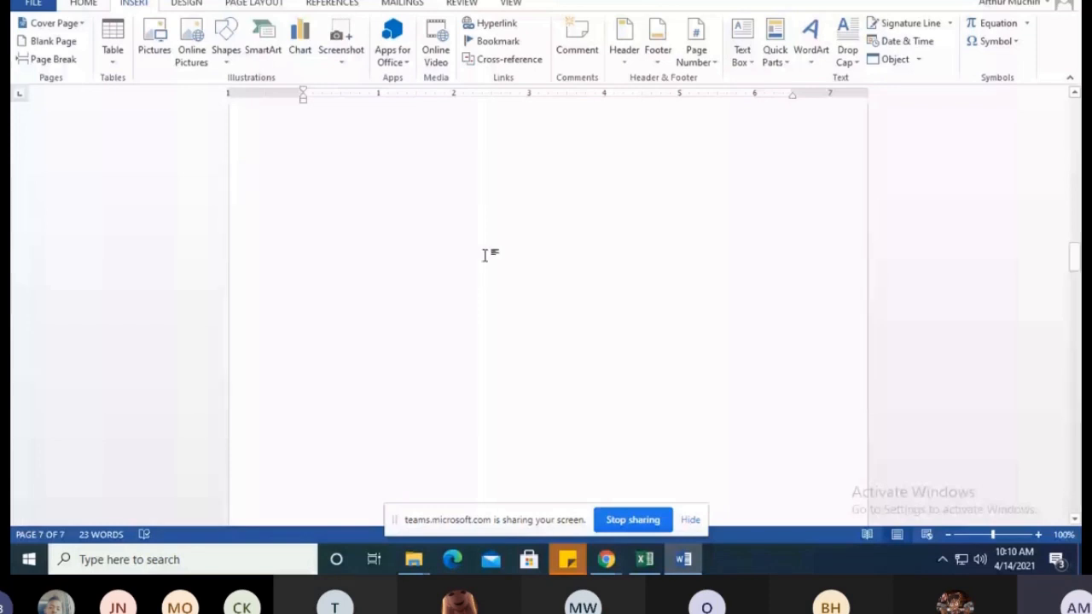
pyautogui.hotkey('ctrl', 'Home')
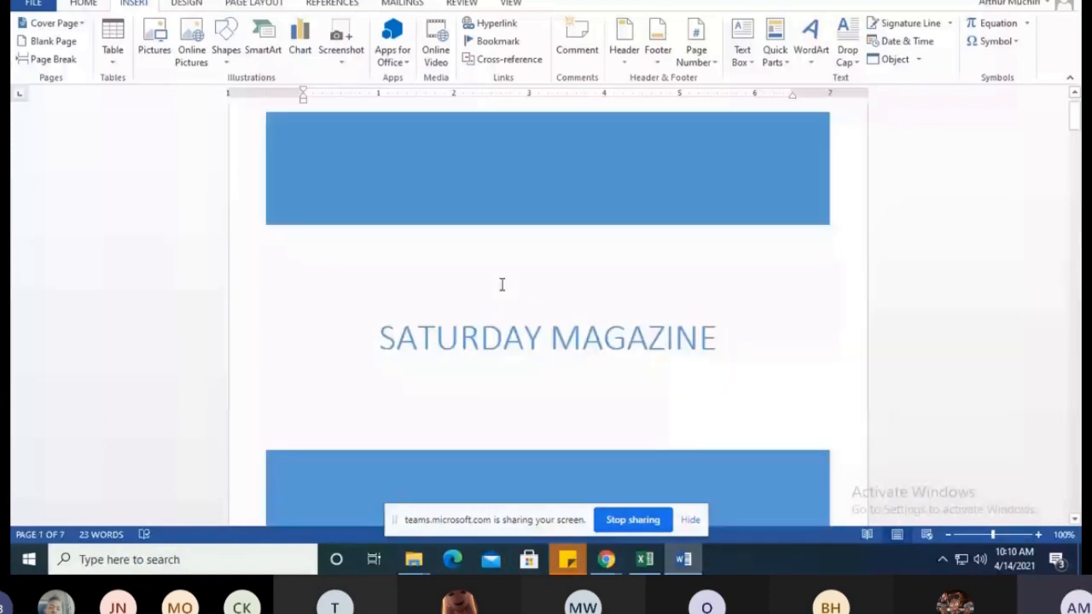
pyautogui.scroll(-10, 502, 284)
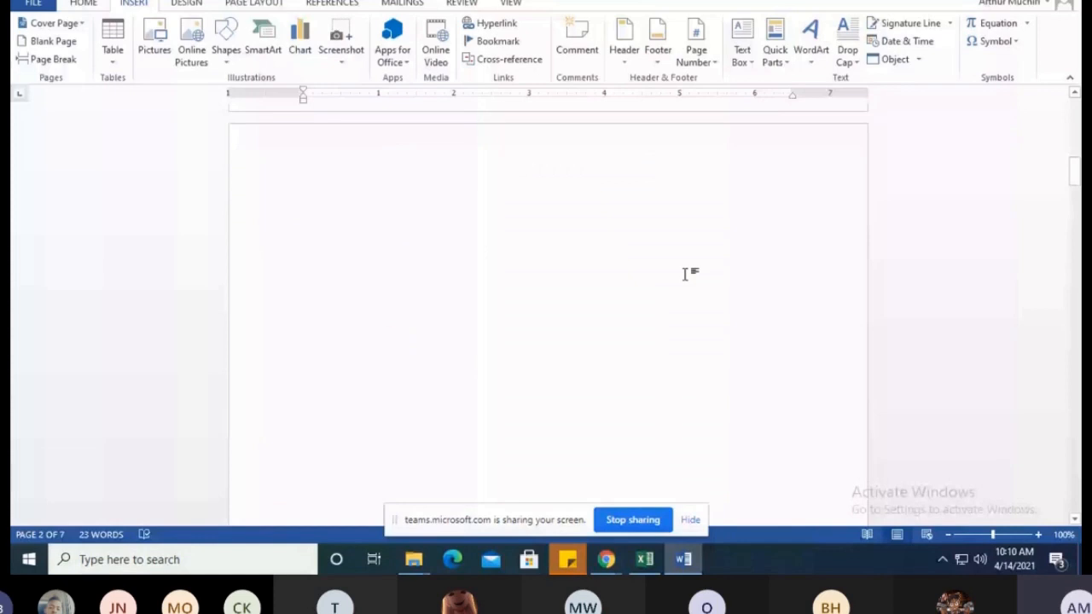
pyautogui.click(529, 260)
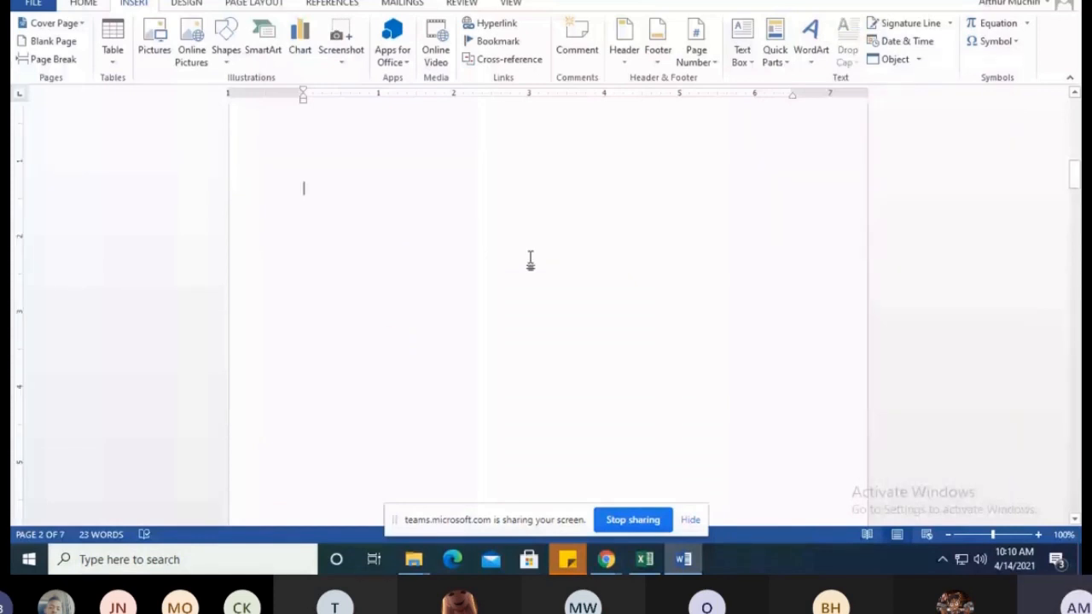
pyautogui.scroll(-10, 530, 260)
pyautogui.click(312, 312)
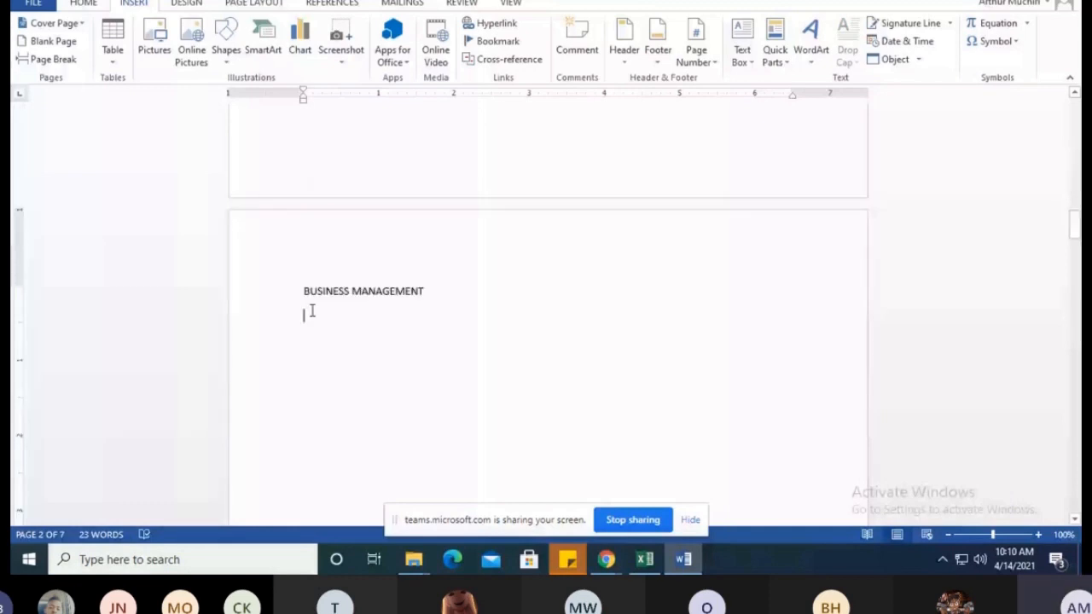
pyautogui.scroll(-15, 421, 315)
pyautogui.scroll(2, 478, 307)
pyautogui.scroll(-5, 555, 300)
pyautogui.scroll(-5, 549, 293)
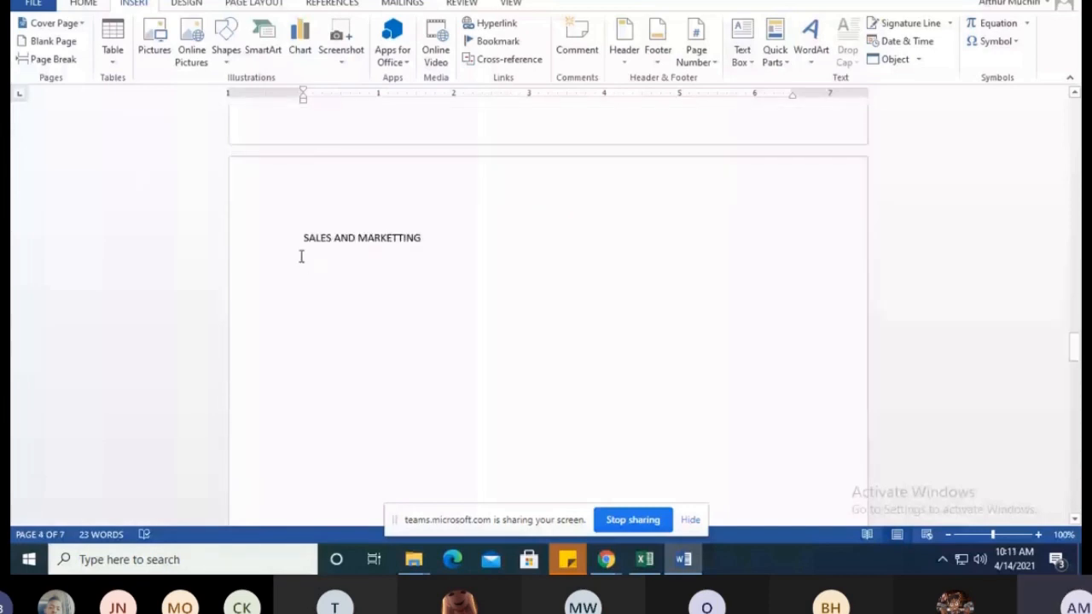
pyautogui.scroll(-5, 390, 270)
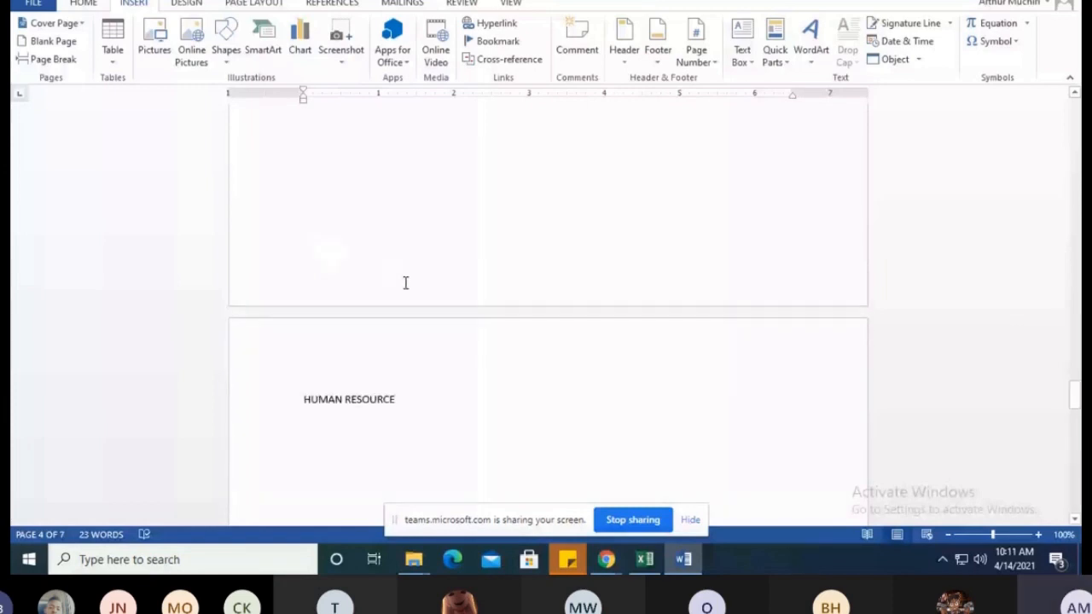
pyautogui.scroll(-3, 405, 283)
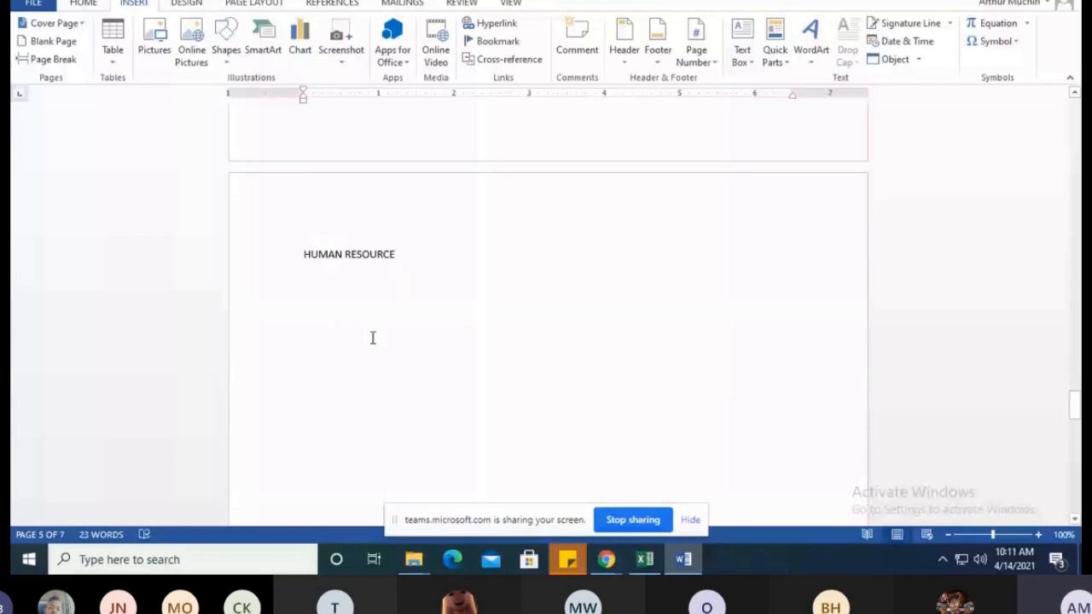
pyautogui.scroll(-4, 372, 338)
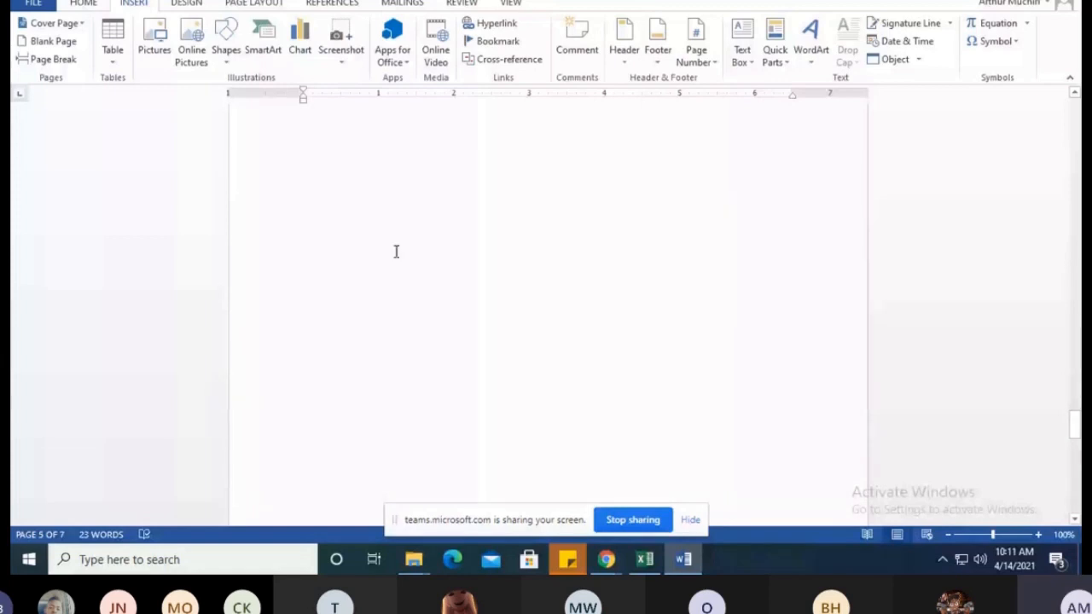
pyautogui.scroll(-5, 417, 304)
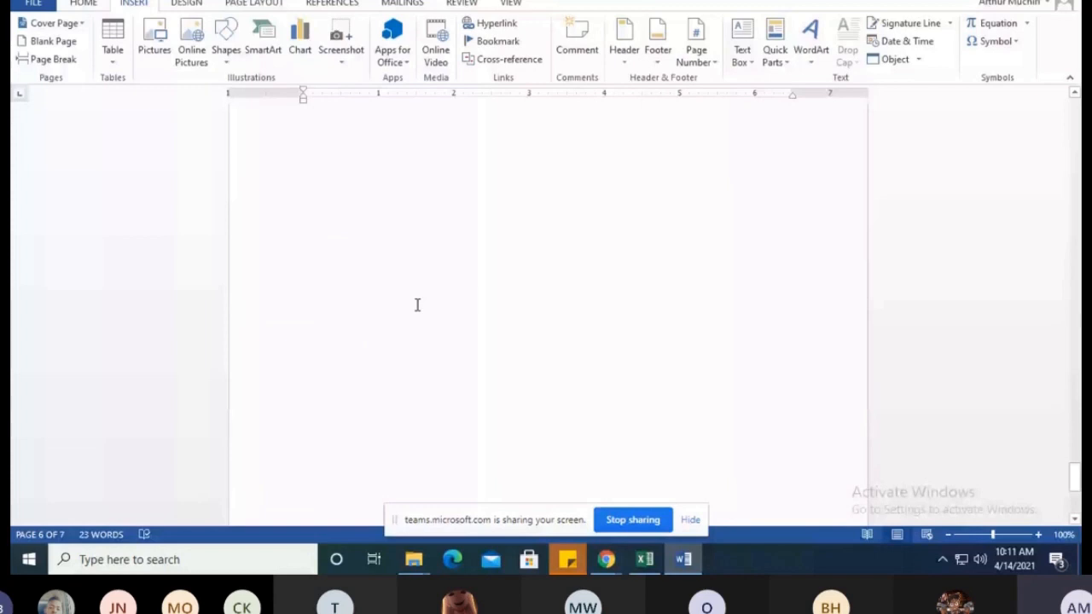
pyautogui.scroll(-1, 427, 295)
pyautogui.scroll(10, 426, 296)
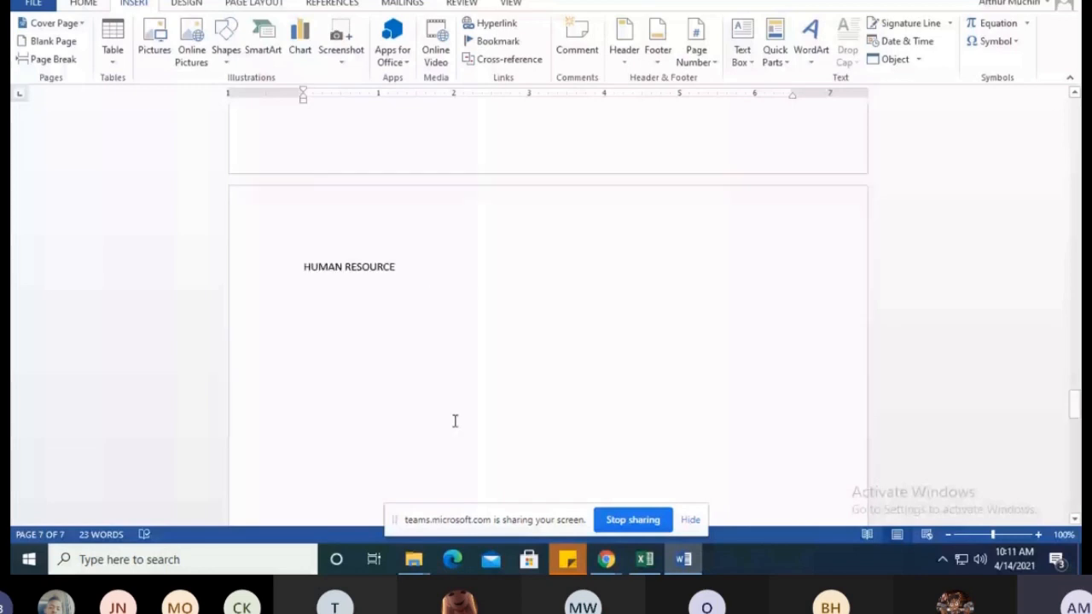
pyautogui.scroll(20, 301, 247)
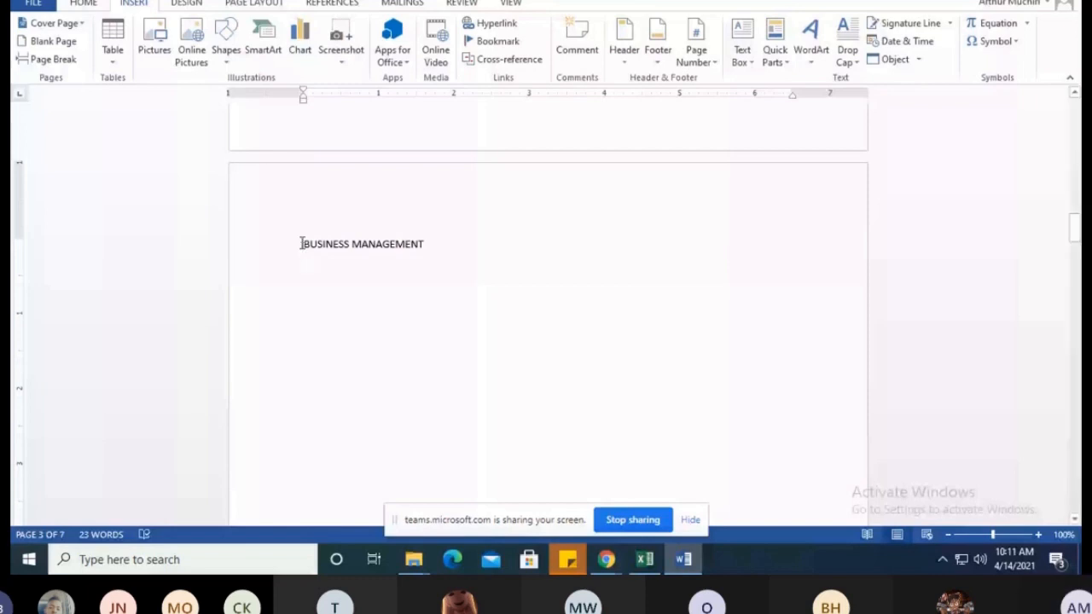
# Apply the Heading 1 style to the "BUSINESS MANAGEMENT" heading on page 3
pyautogui.moveTo(301, 244); pyautogui.dragTo(436, 246)
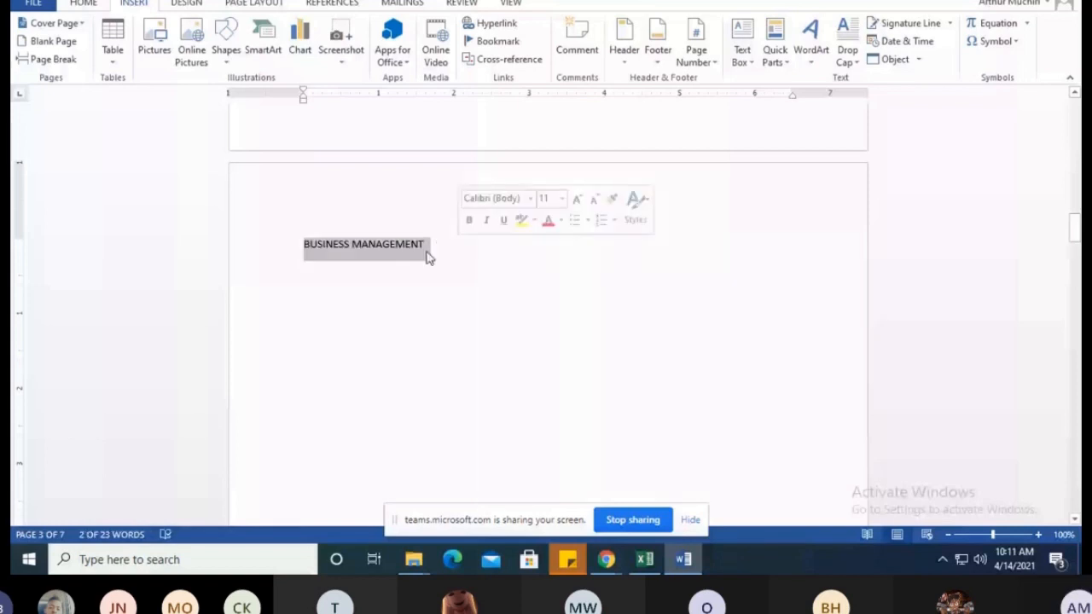
pyautogui.moveTo(304, 246); pyautogui.dragTo(425, 246)
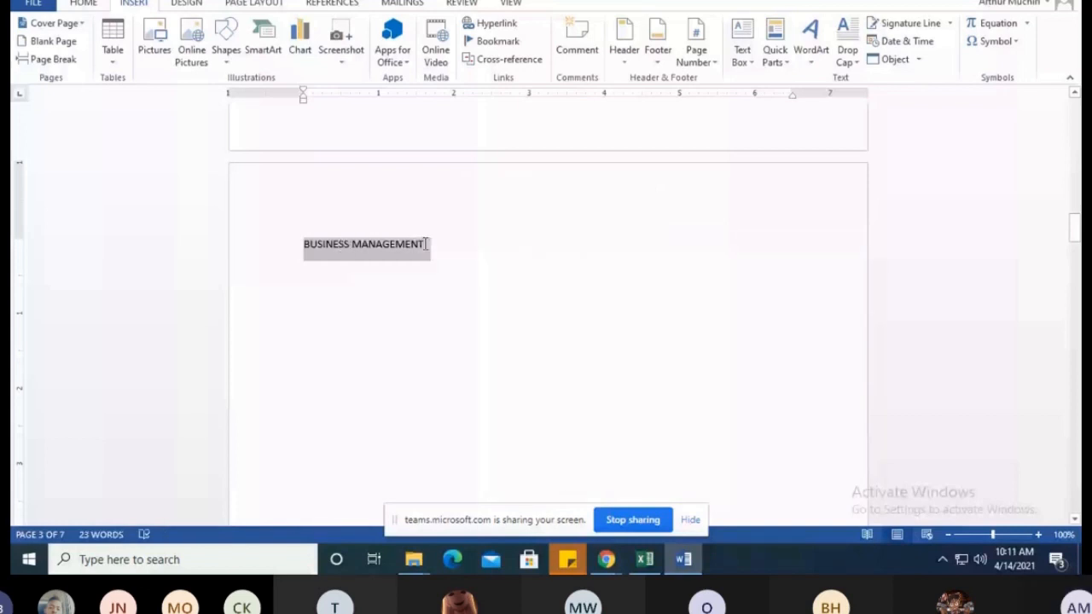
pyautogui.click(305, 244)
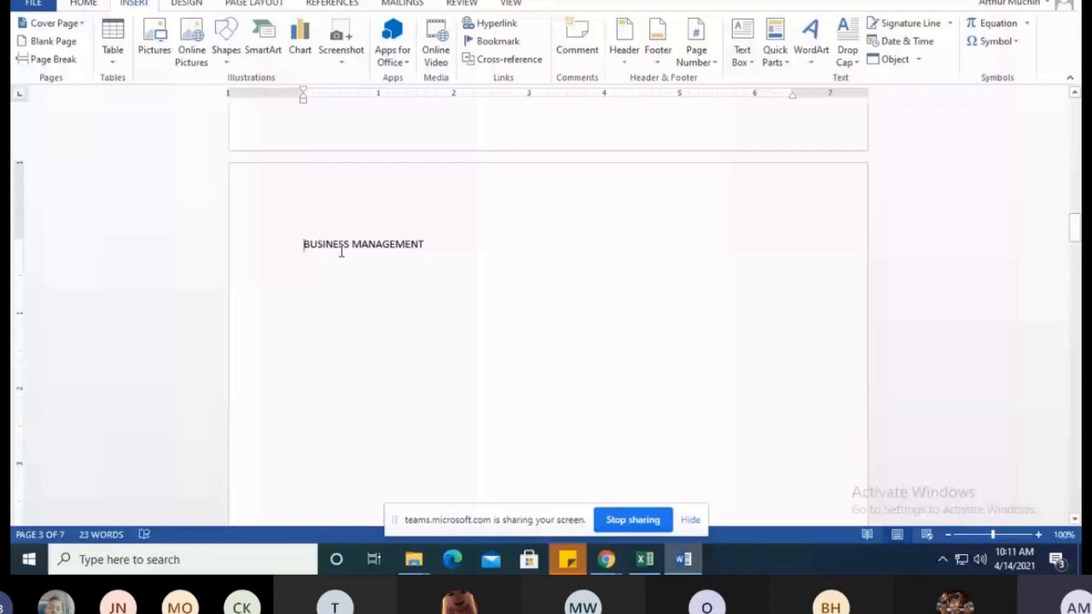
pyautogui.moveTo(341, 250); pyautogui.dragTo(438, 250)
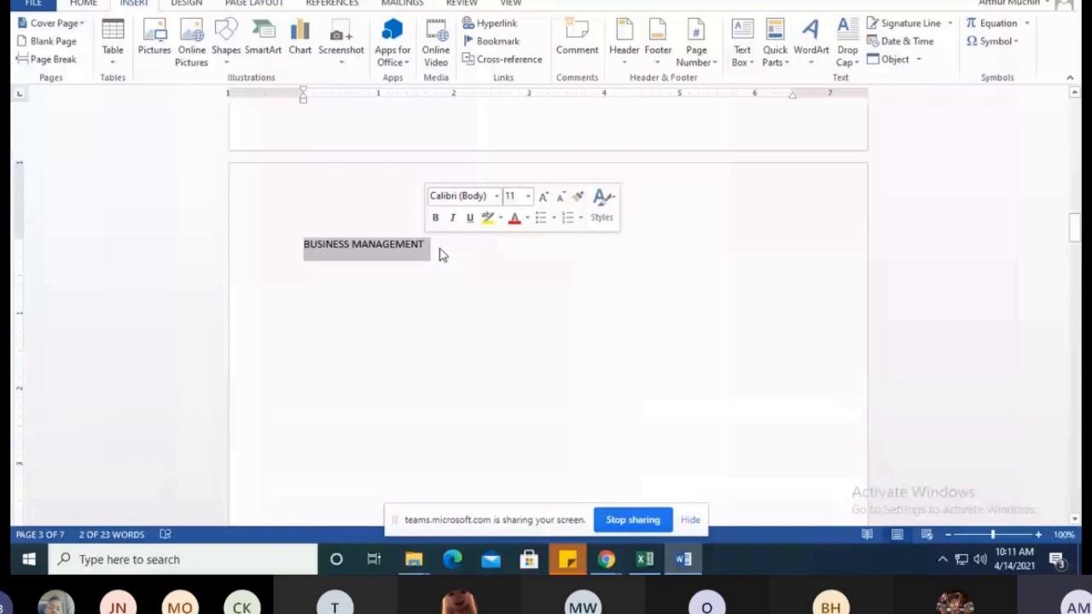
pyautogui.click(305, 245)
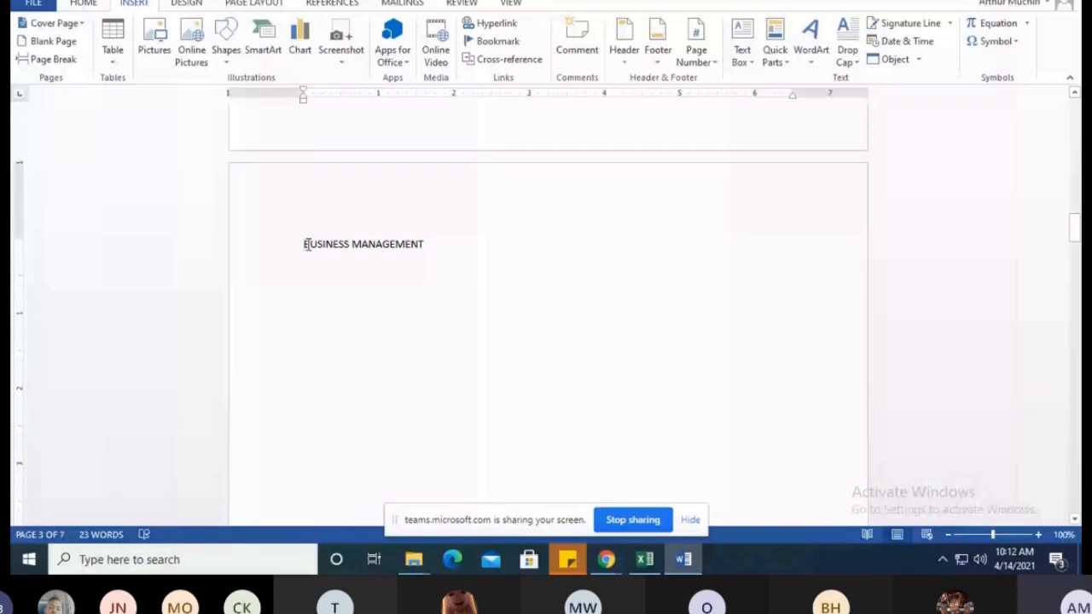
pyautogui.moveTo(308, 244); pyautogui.dragTo(381, 245)
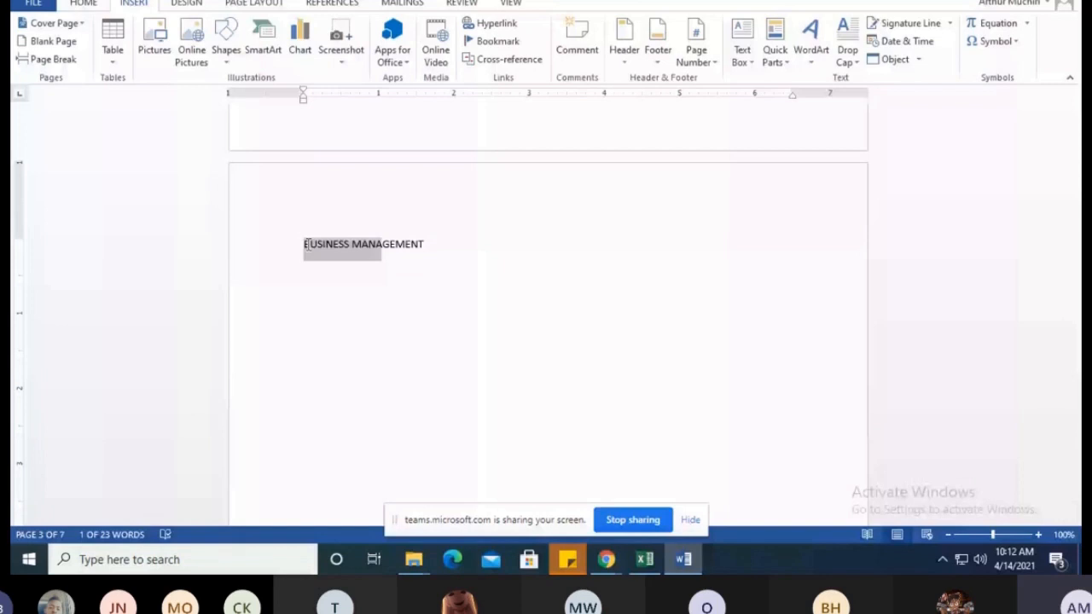
pyautogui.moveTo(382, 246); pyautogui.dragTo(430, 246)
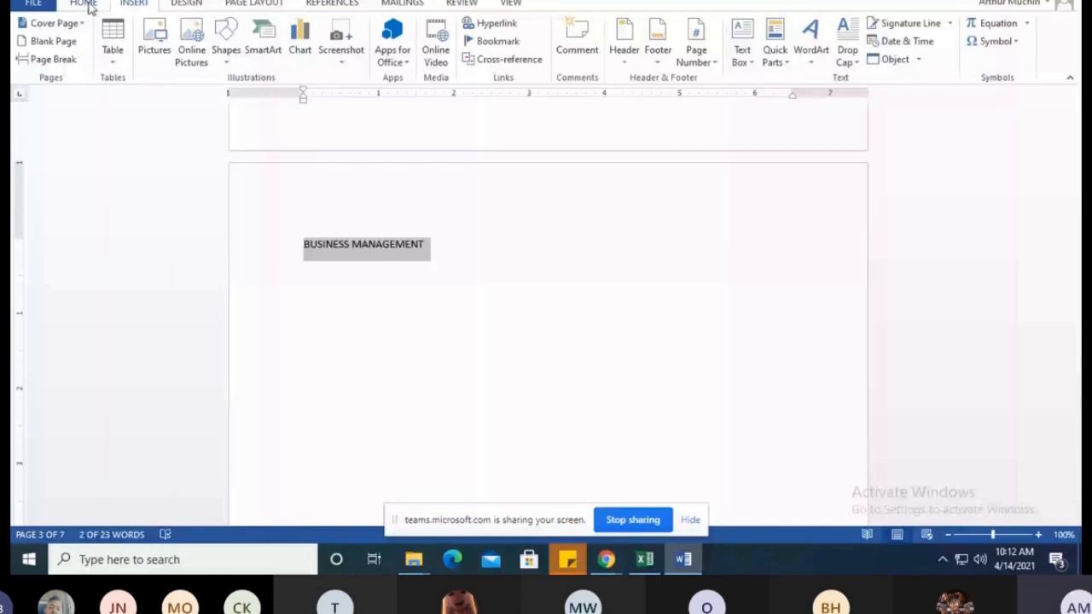
pyautogui.click(84, 3)
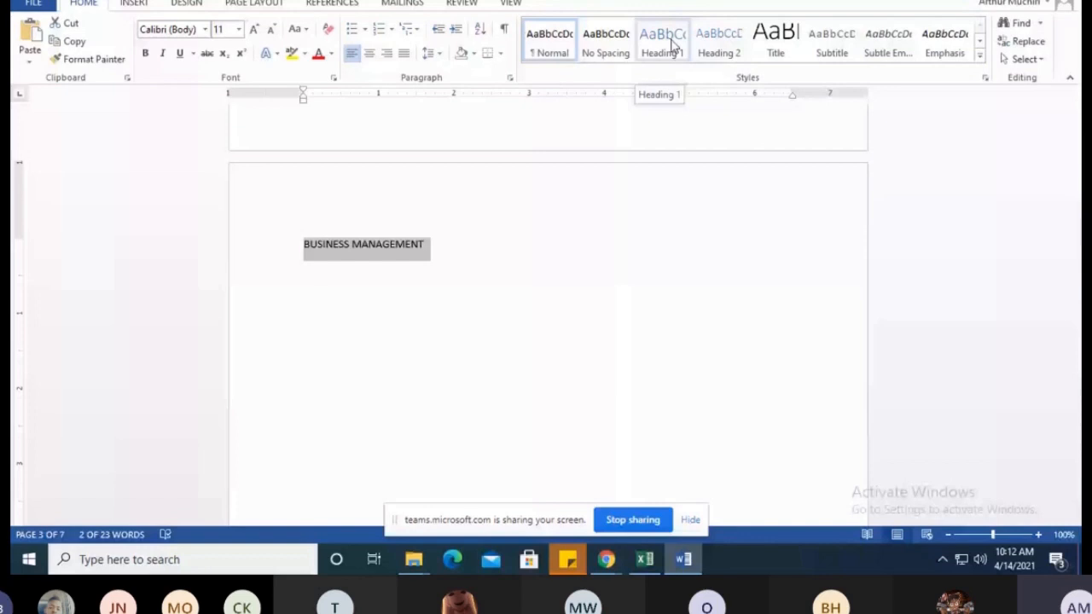
pyautogui.click(670, 46)
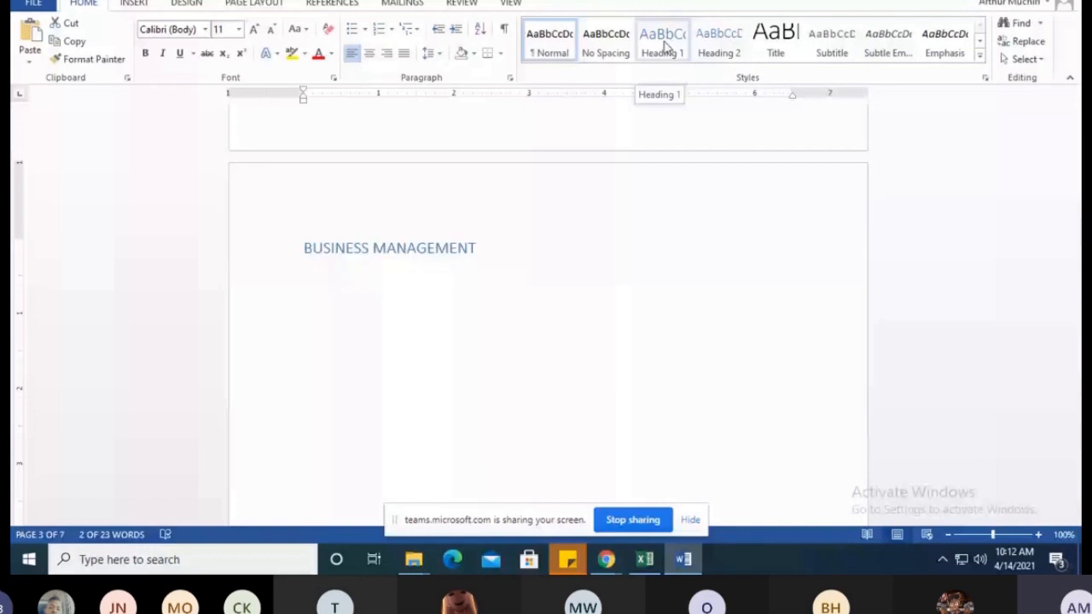
pyautogui.tripleClick(311, 256)
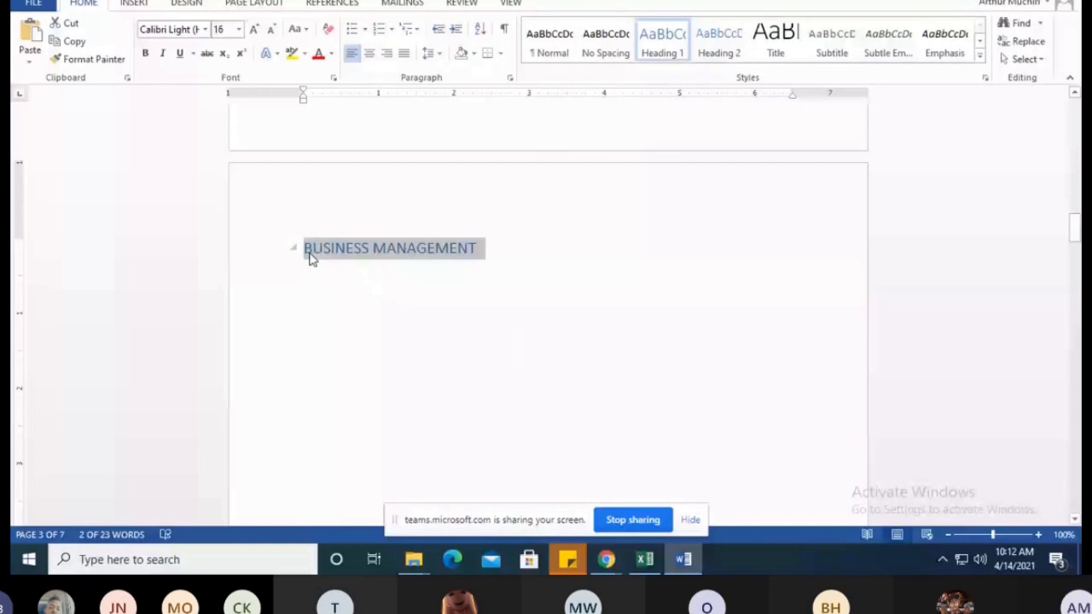
pyautogui.click(454, 266)
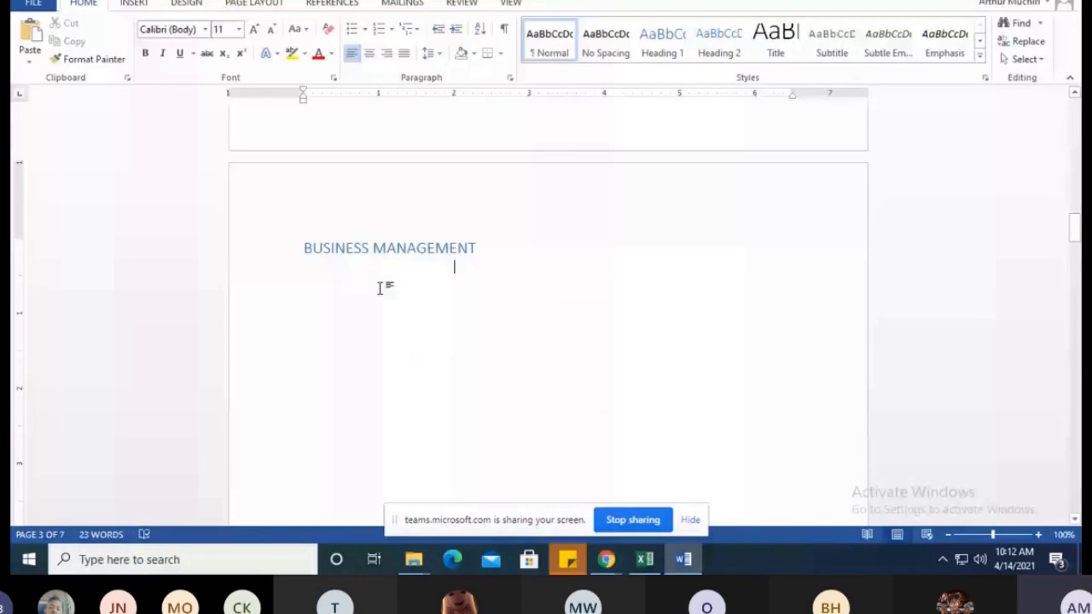
# Apply the Heading 1 style to the "INFORMATION COMMUNICATION AND TECHNOLOGY" heading on page 4
pyautogui.scroll(-18, 274, 229)
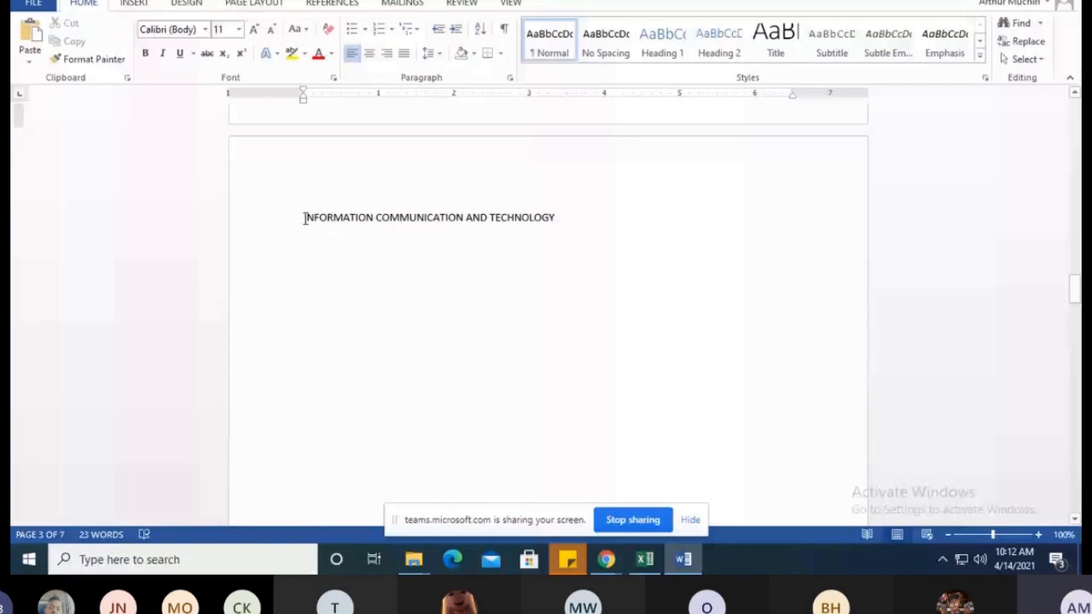
pyautogui.moveTo(304, 218); pyautogui.dragTo(563, 219)
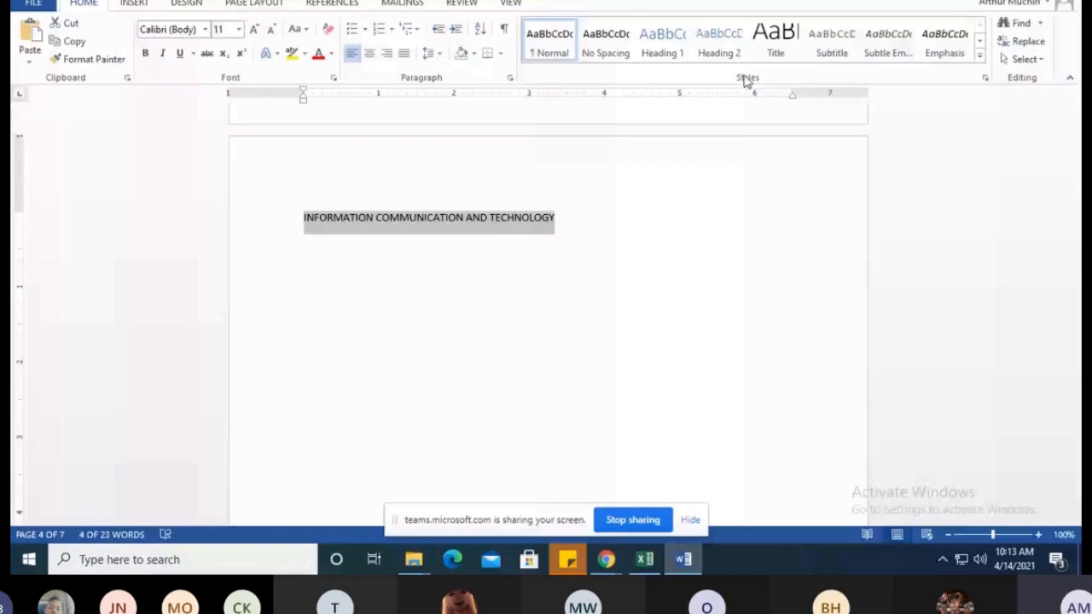
pyautogui.click(662, 43)
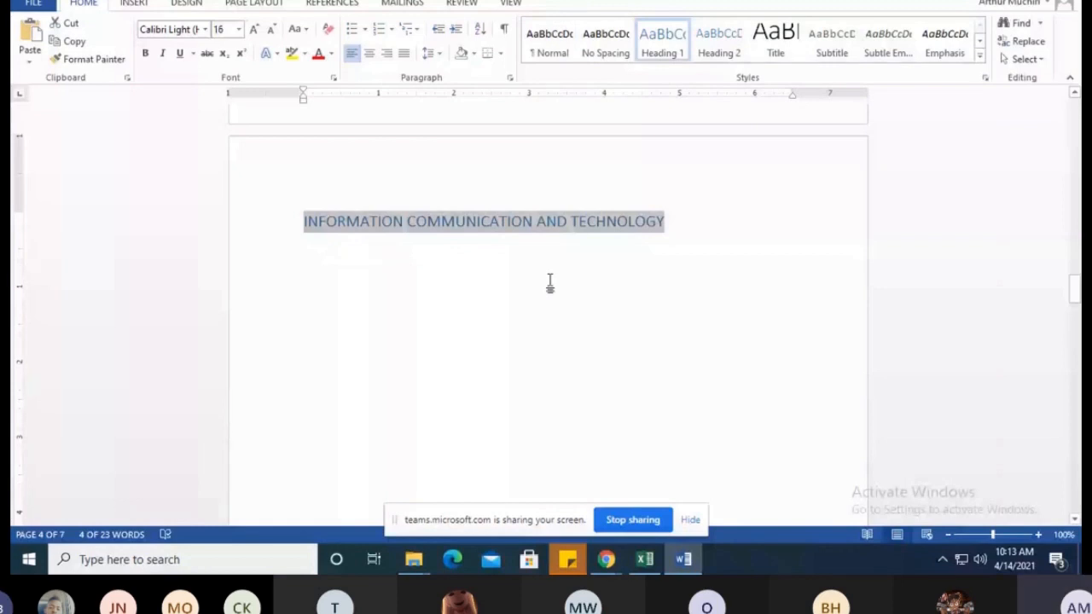
# Format the "SALES AND MARKETTING" line on page 5 with the Heading 1 style
pyautogui.scroll(-15, 478, 290)
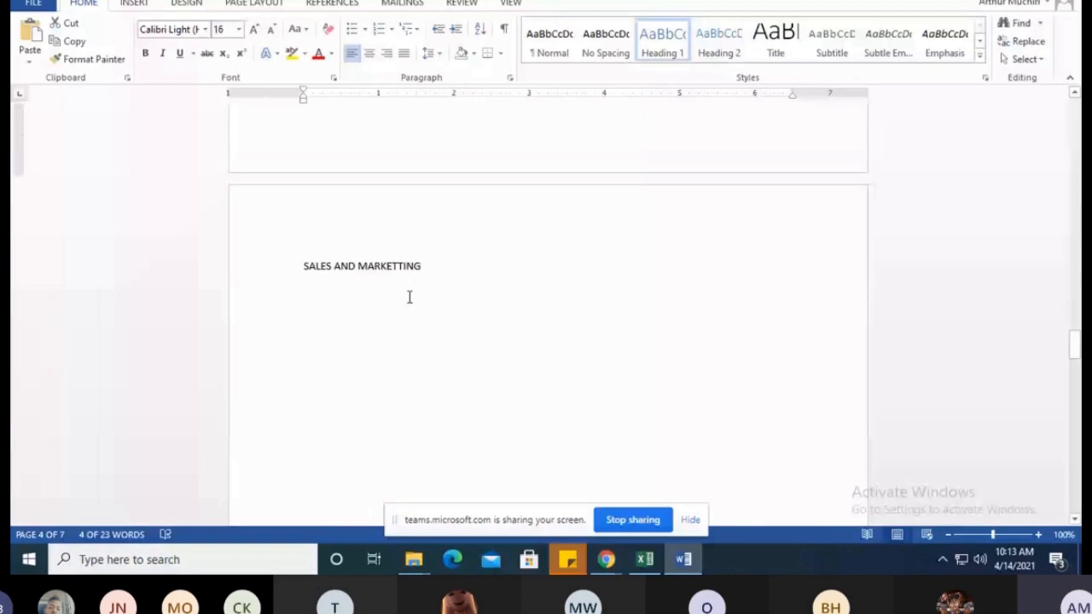
pyautogui.moveTo(303, 267); pyautogui.dragTo(210, 568)
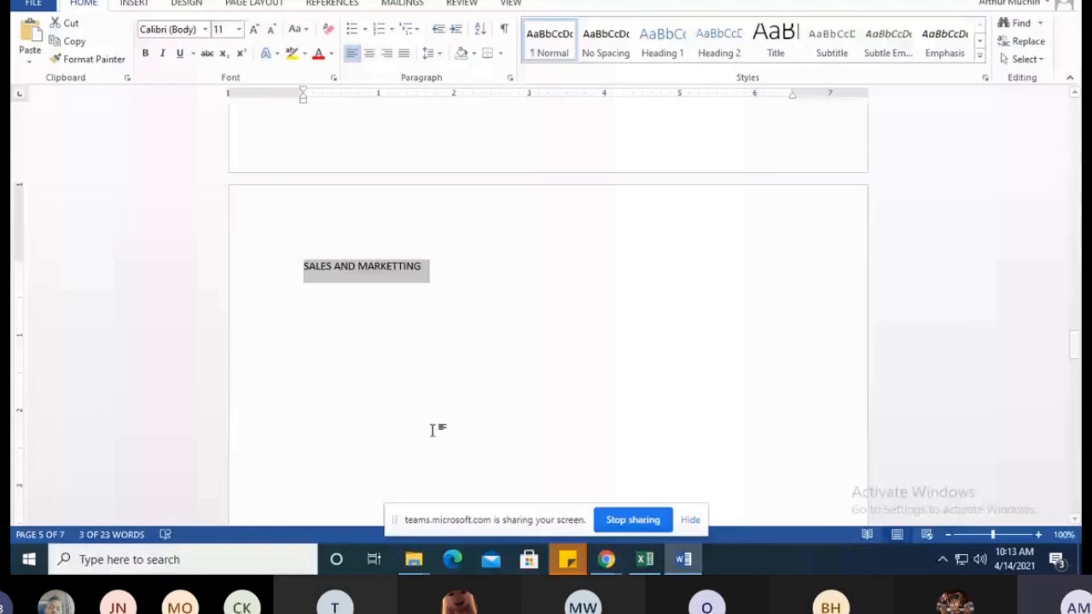
pyautogui.click(669, 37)
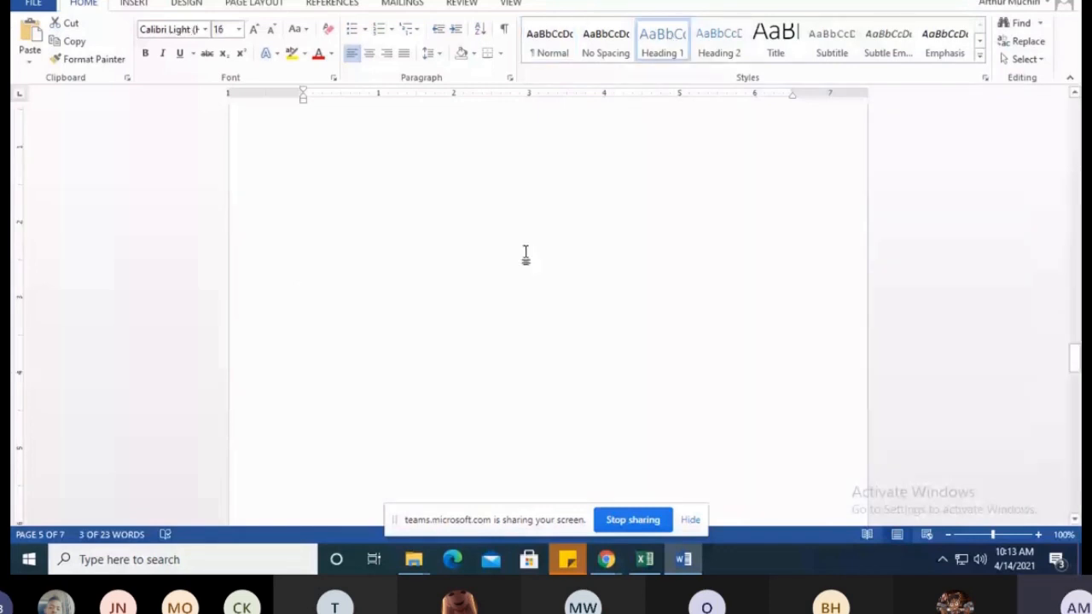
# Apply the Heading 1 style to the "HUMAN RESOURCE" heading on page 6
pyautogui.scroll(-5, 524, 254)
pyautogui.click(282, 210)
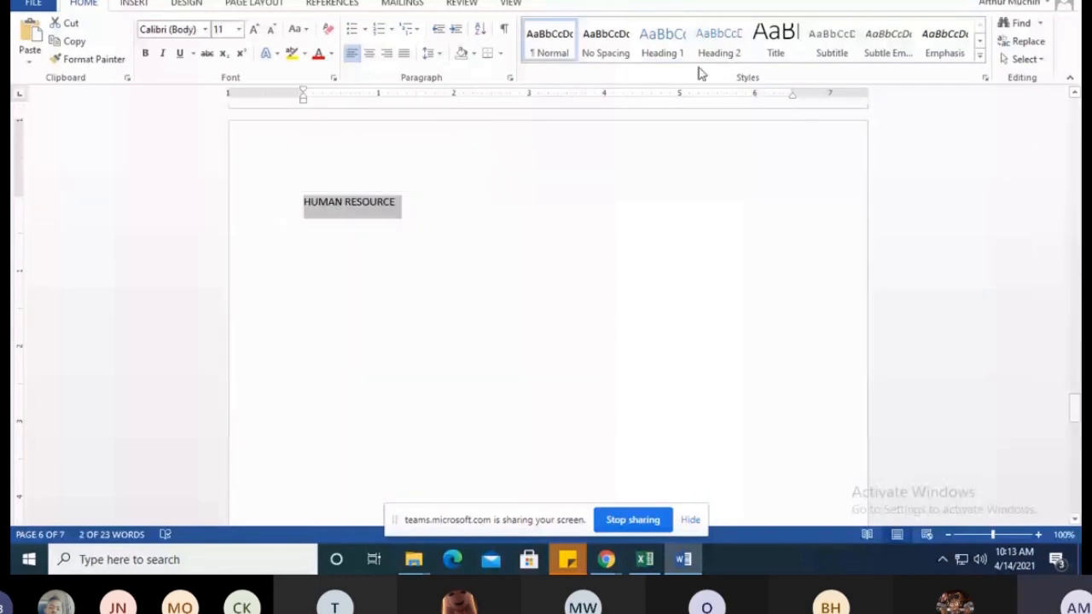
pyautogui.click(663, 43)
# Apply the Heading 1 style to the "HOUSE KEEPING AND LAUNDRY" heading on page 7
pyautogui.scroll(-9, 280, 266)
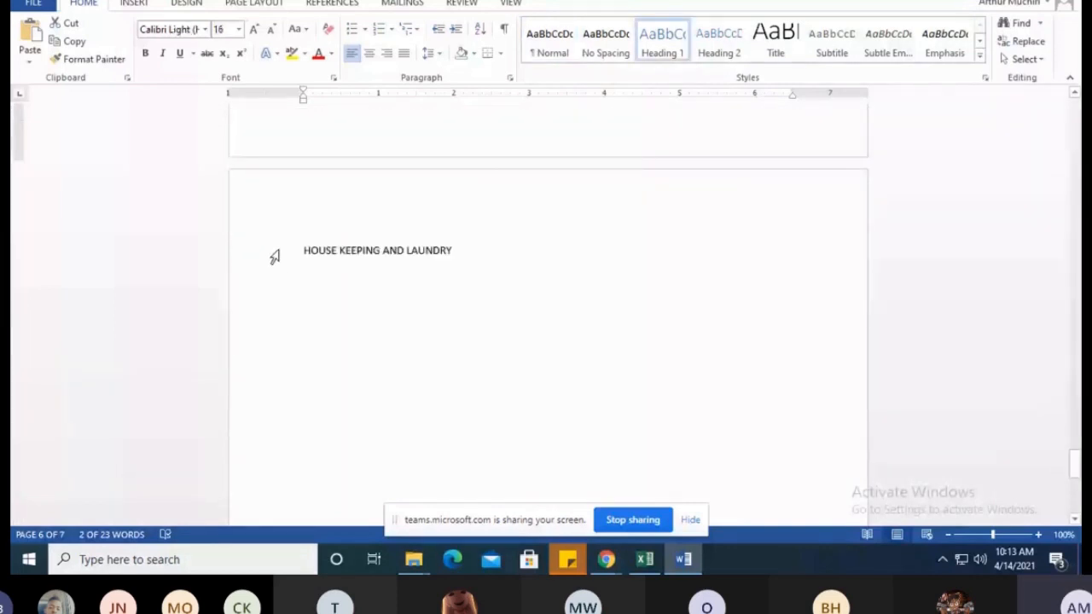
pyautogui.click(275, 257)
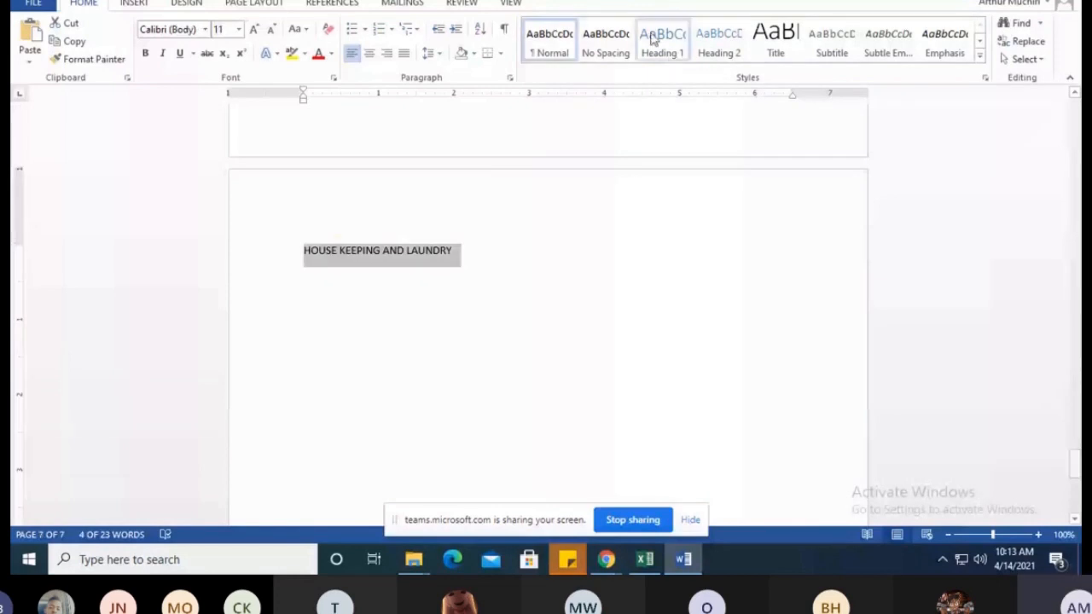
pyautogui.click(654, 36)
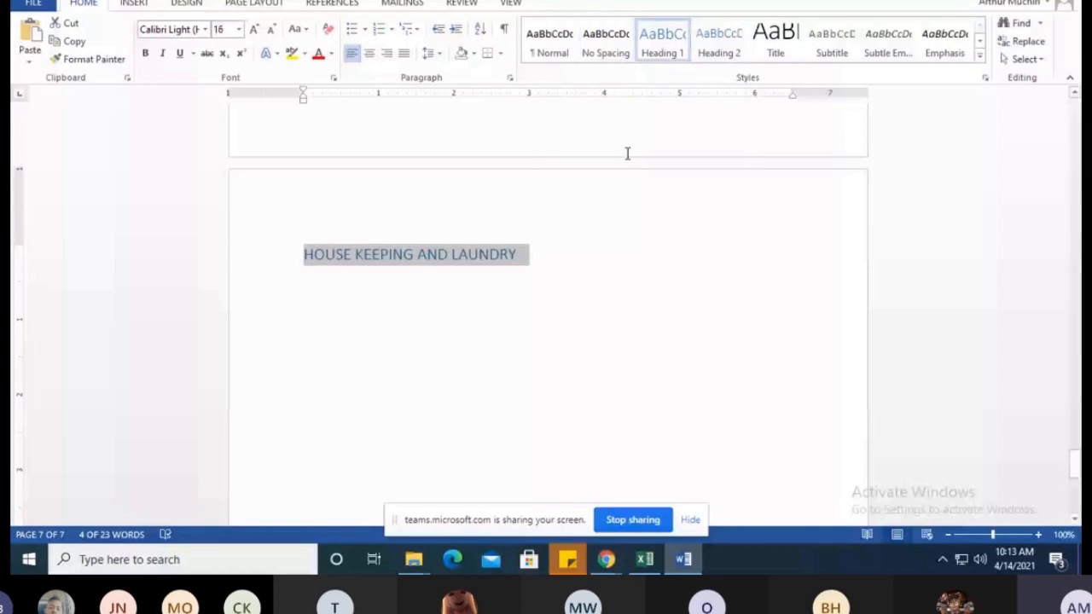
# Review the style of the department headings from page 3 through page 7, selecting them to check each one
pyautogui.scroll(5, 546, 229)
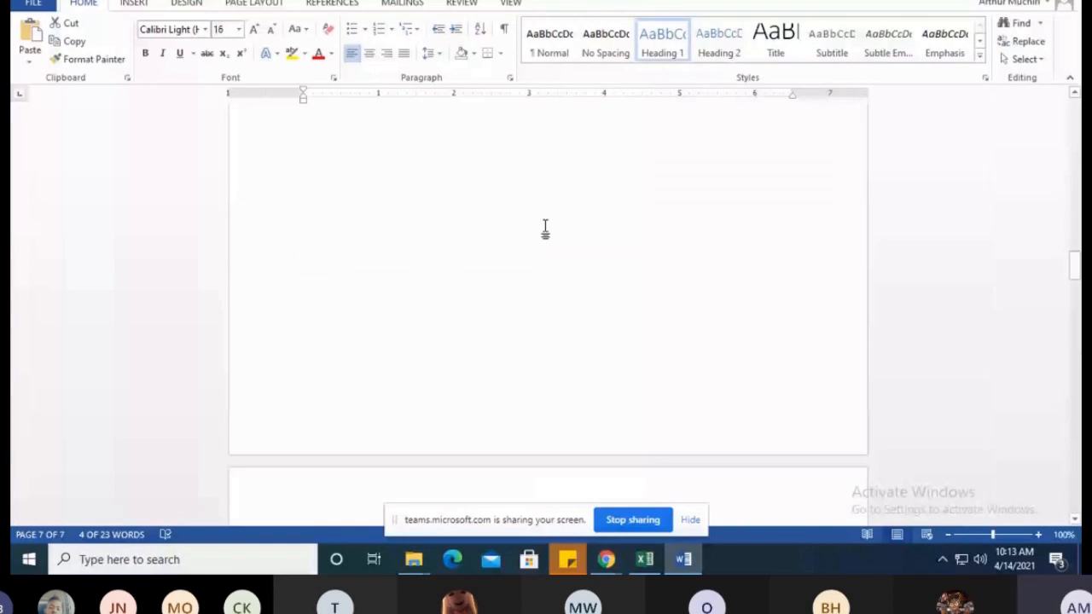
pyautogui.scroll(7, 545, 229)
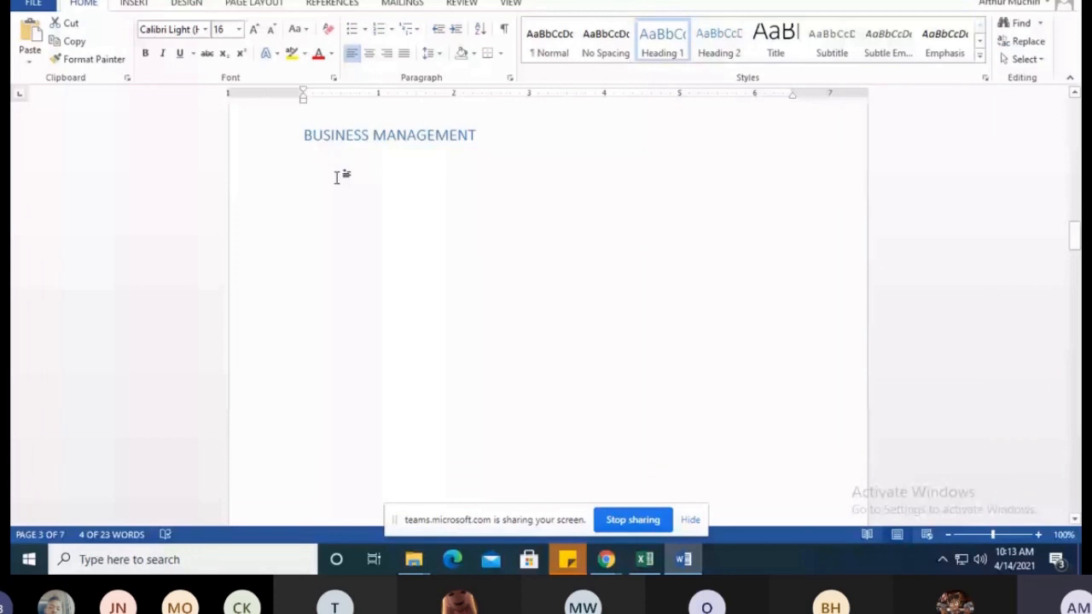
pyautogui.moveTo(305, 135); pyautogui.dragTo(484, 137)
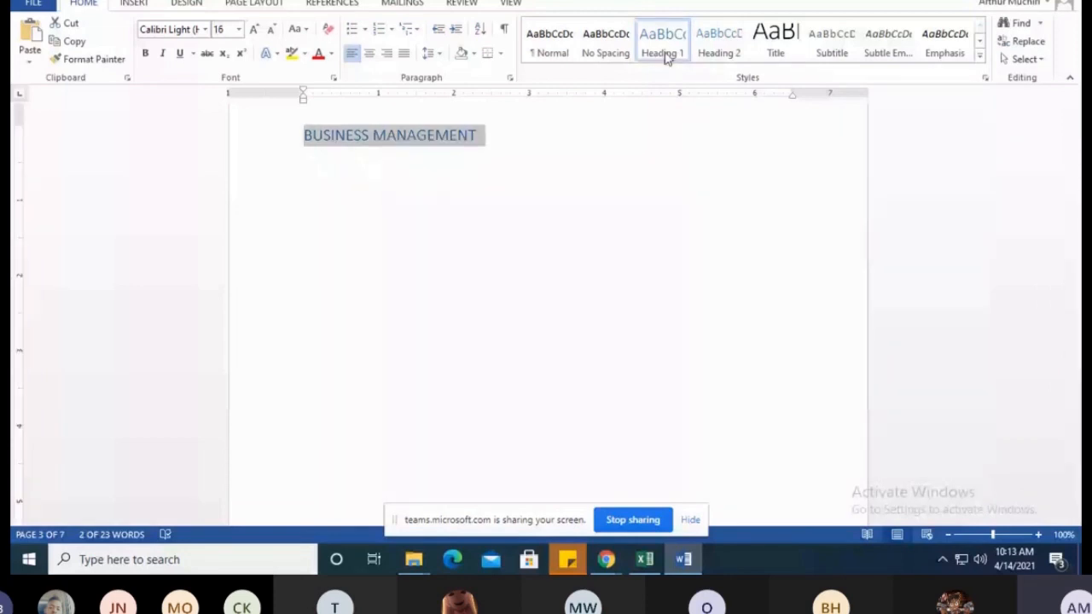
pyautogui.scroll(-10, 304, 224)
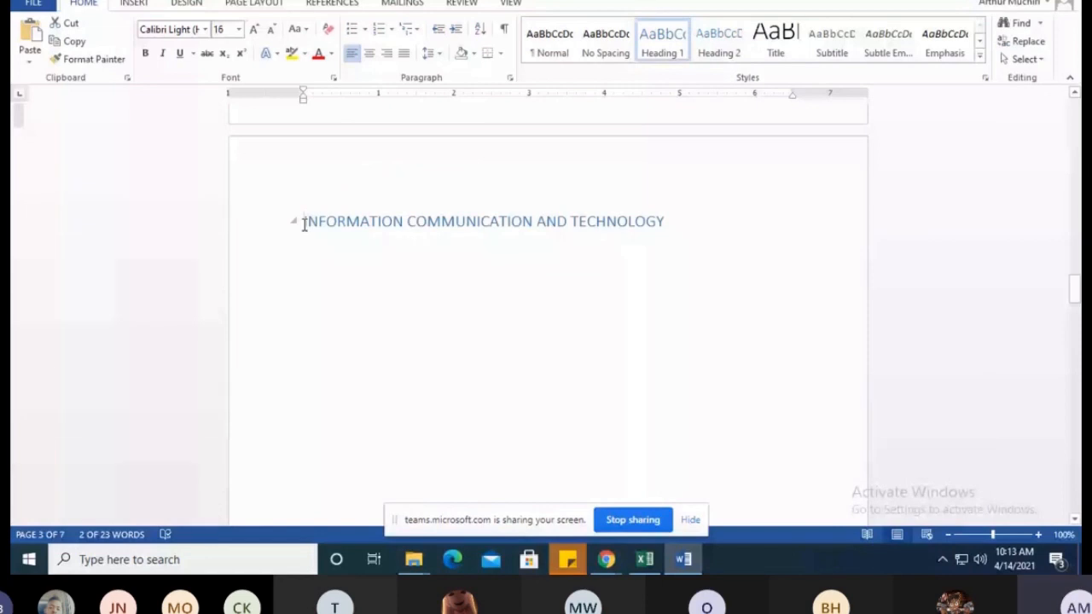
pyautogui.moveTo(305, 223); pyautogui.dragTo(664, 223)
pyautogui.scroll(-3, 540, 222)
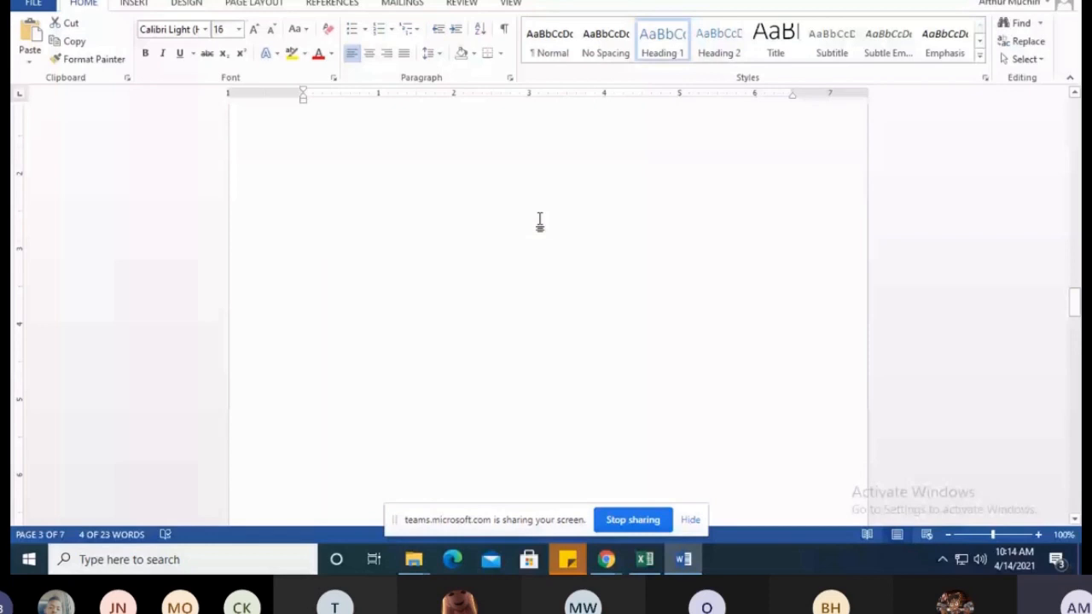
pyautogui.scroll(-5, 540, 222)
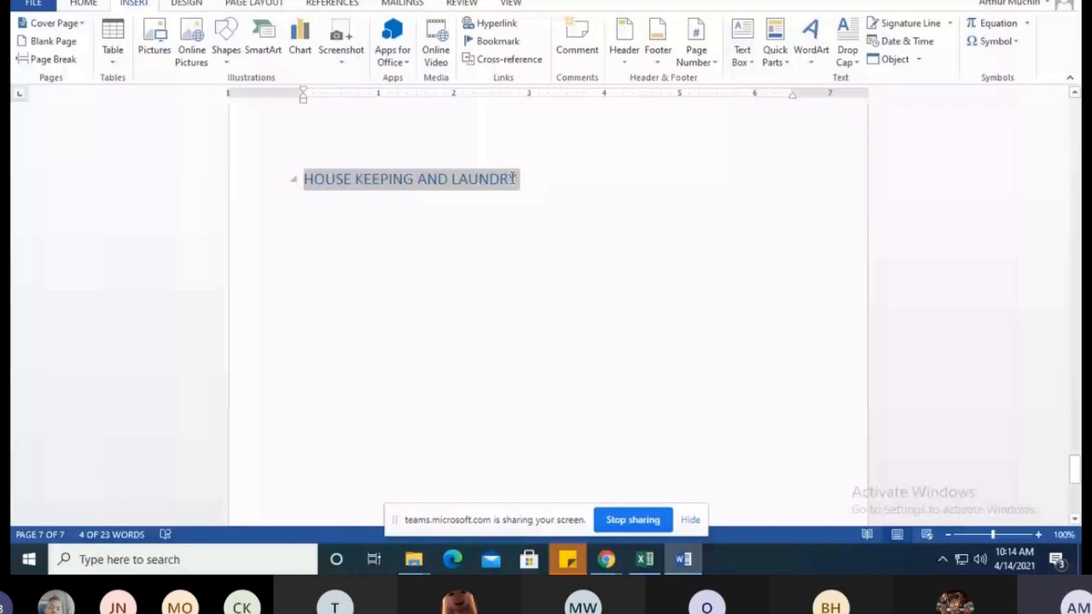
# Place the insertion point at the start of the blank second page, between the cover page and the business management page
pyautogui.scroll(10, 885, 414)
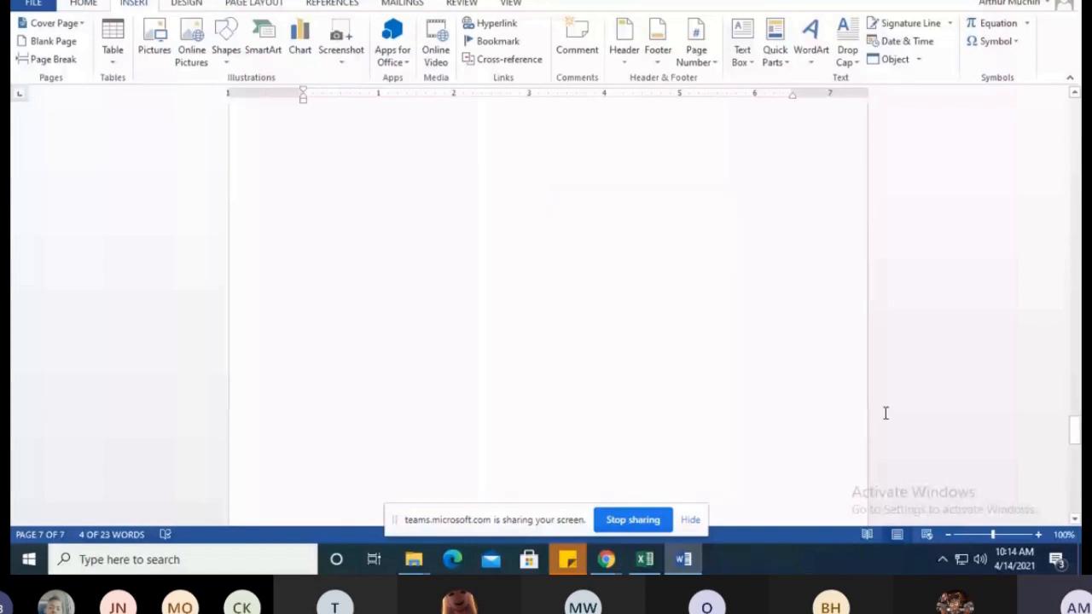
pyautogui.scroll(10, 354, 395)
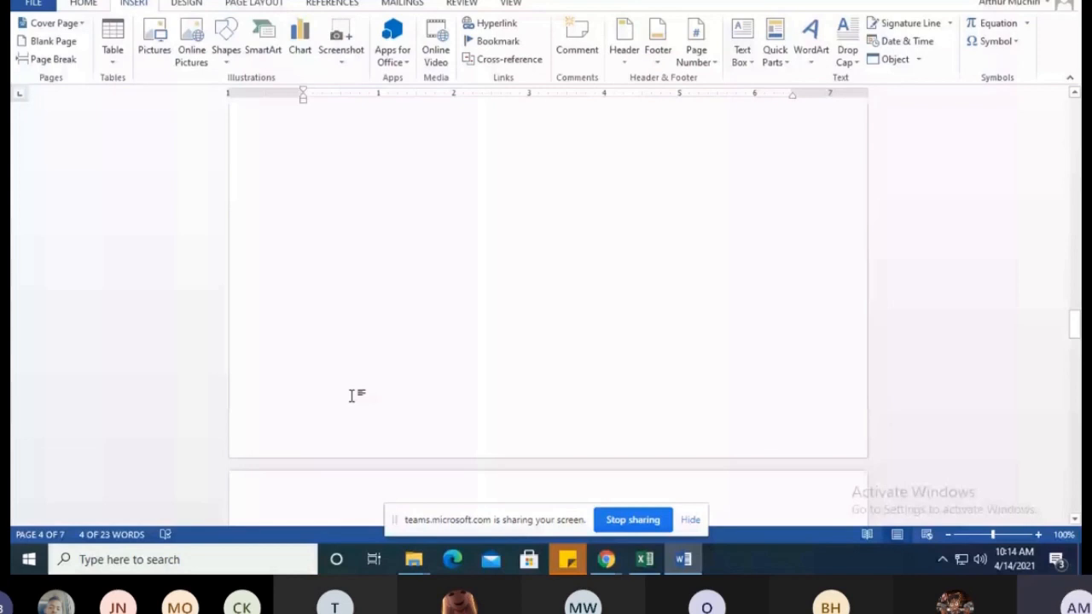
pyautogui.scroll(-5, 354, 395)
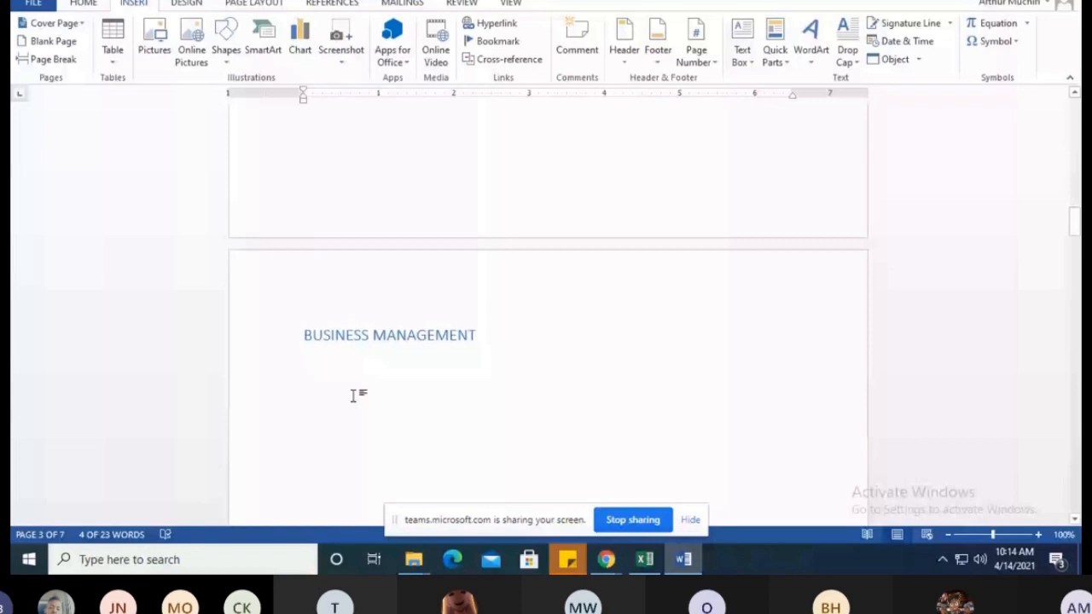
pyautogui.scroll(20, 353, 395)
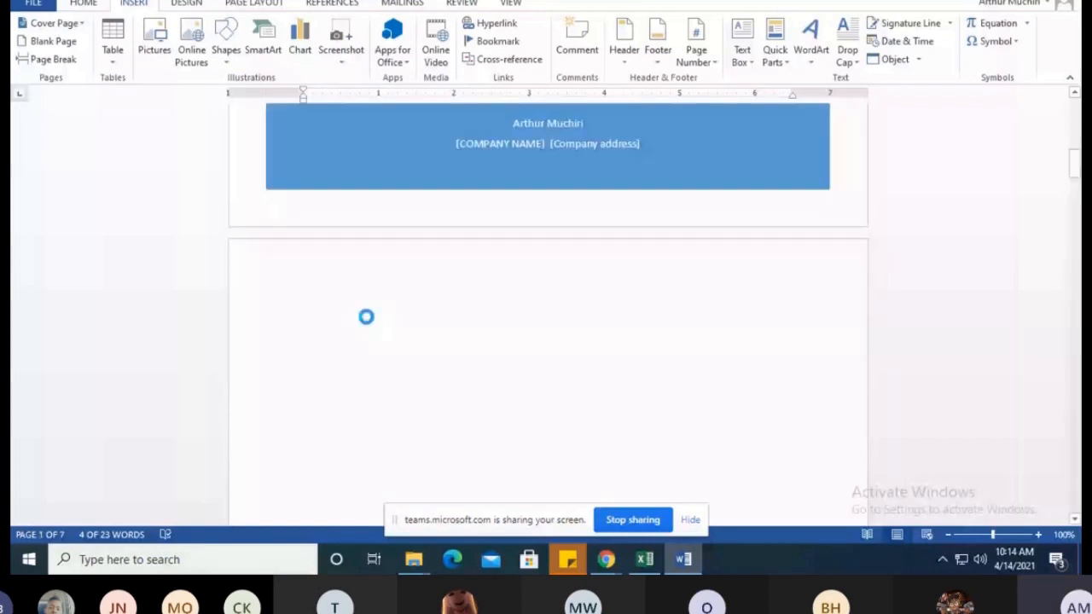
pyautogui.click(390, 341)
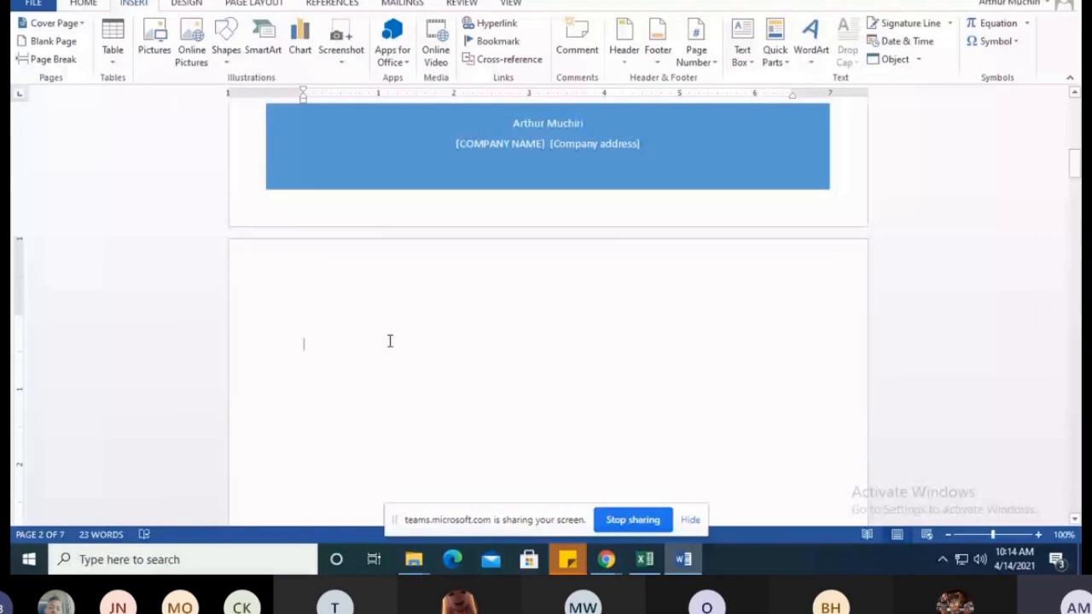
pyautogui.scroll(-2, 827, 214)
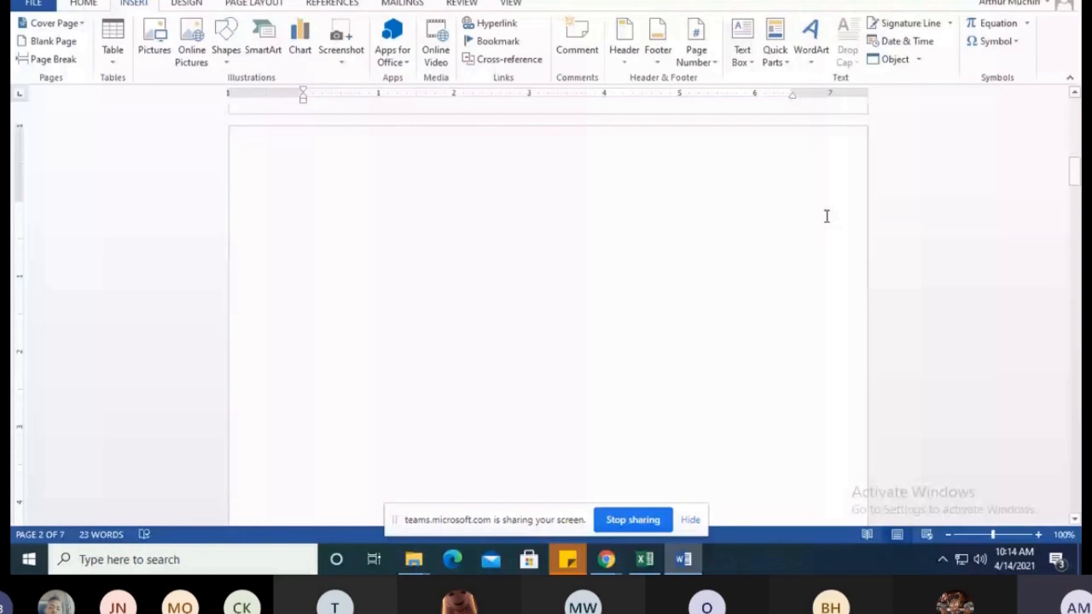
pyautogui.scroll(-15, 444, 361)
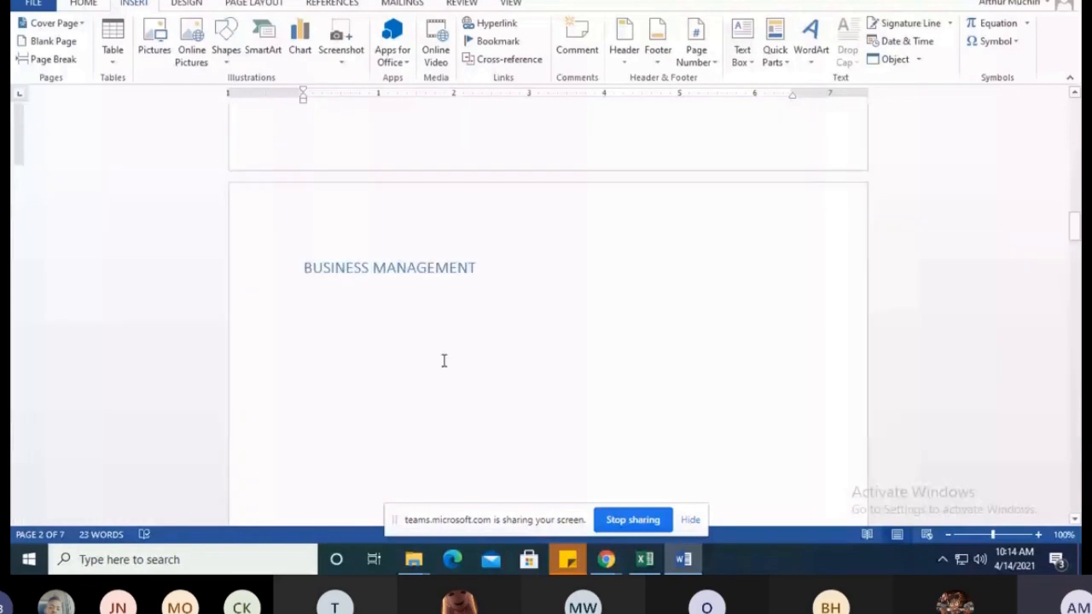
pyautogui.scroll(10, 308, 417)
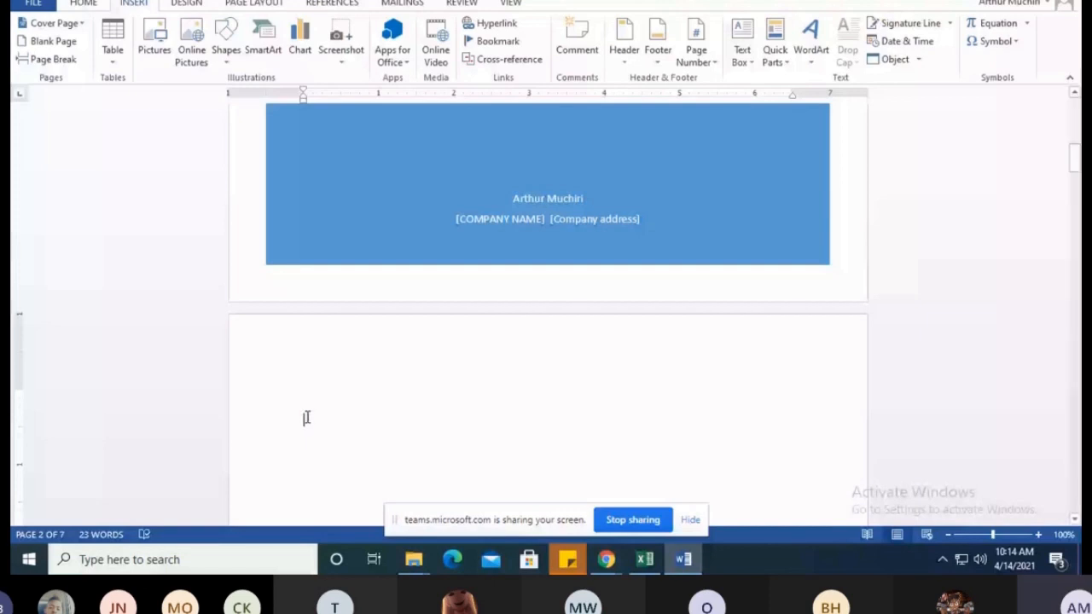
# Insert a custom table of contents on the blank second page with a dotted tab leader and the From template format
pyautogui.click(309, 5)
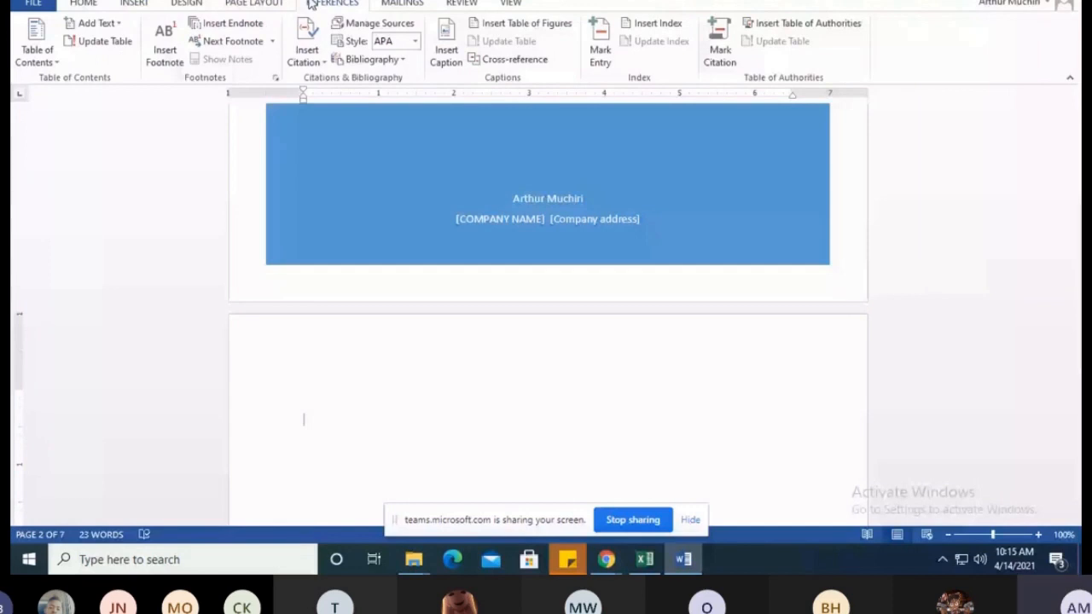
pyautogui.click(56, 62)
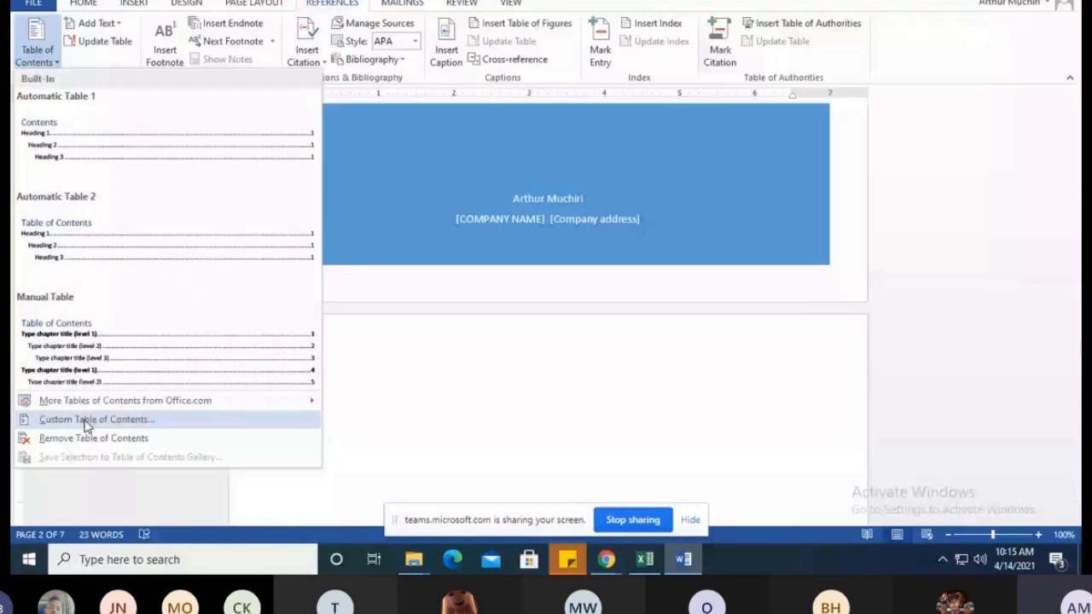
pyautogui.click(144, 422)
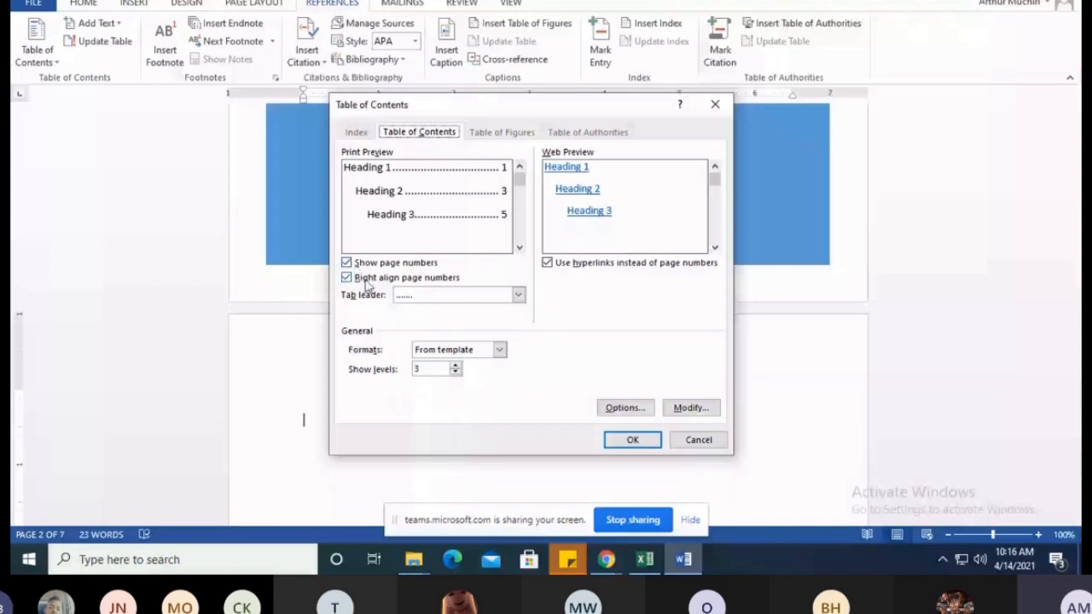
pyautogui.click(517, 296)
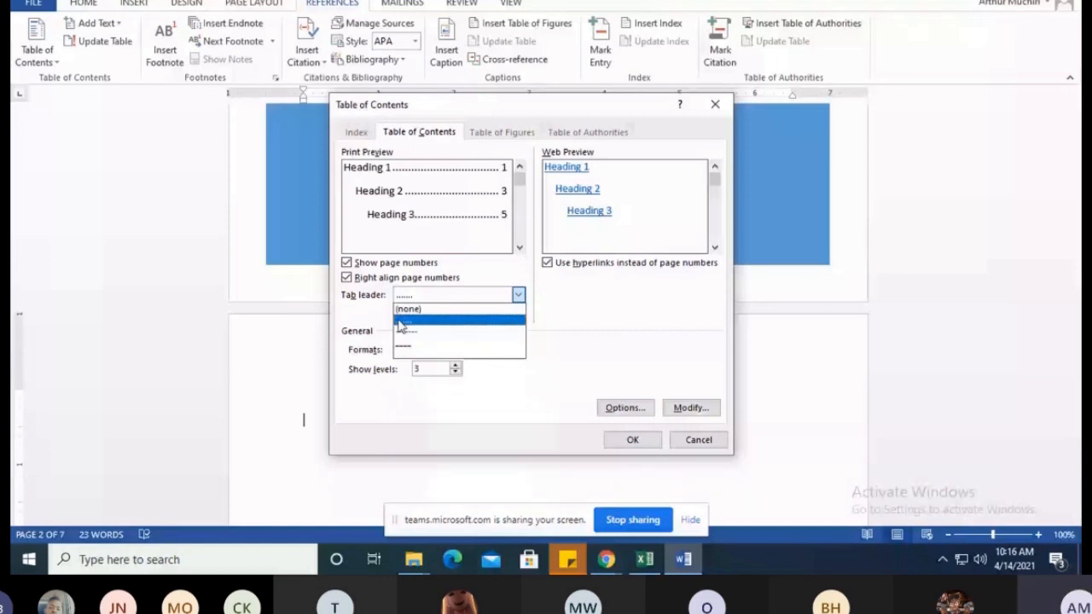
pyautogui.click(409, 323)
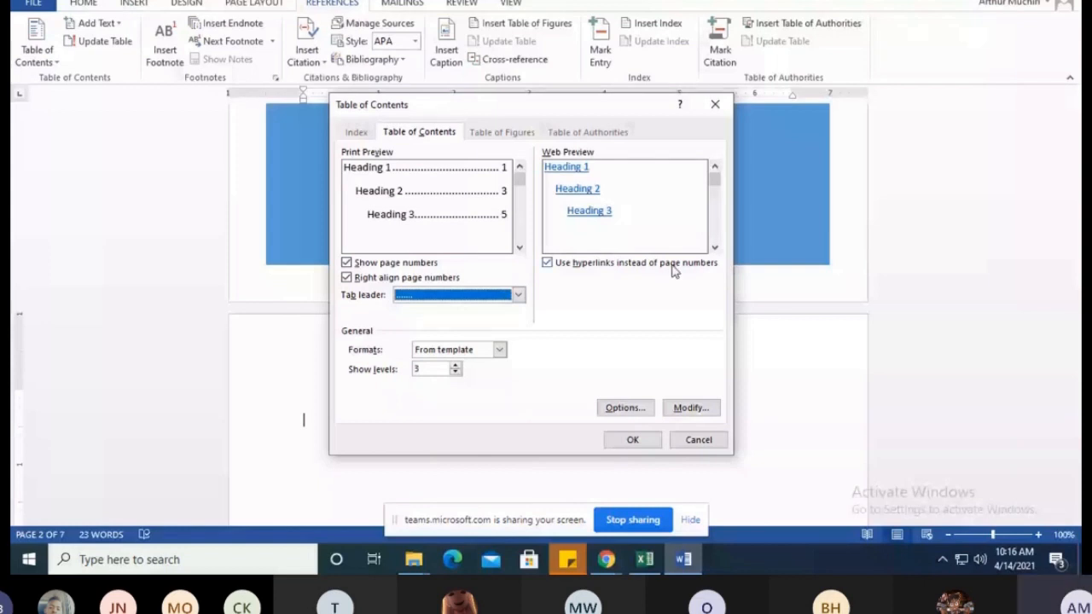
pyautogui.click(499, 350)
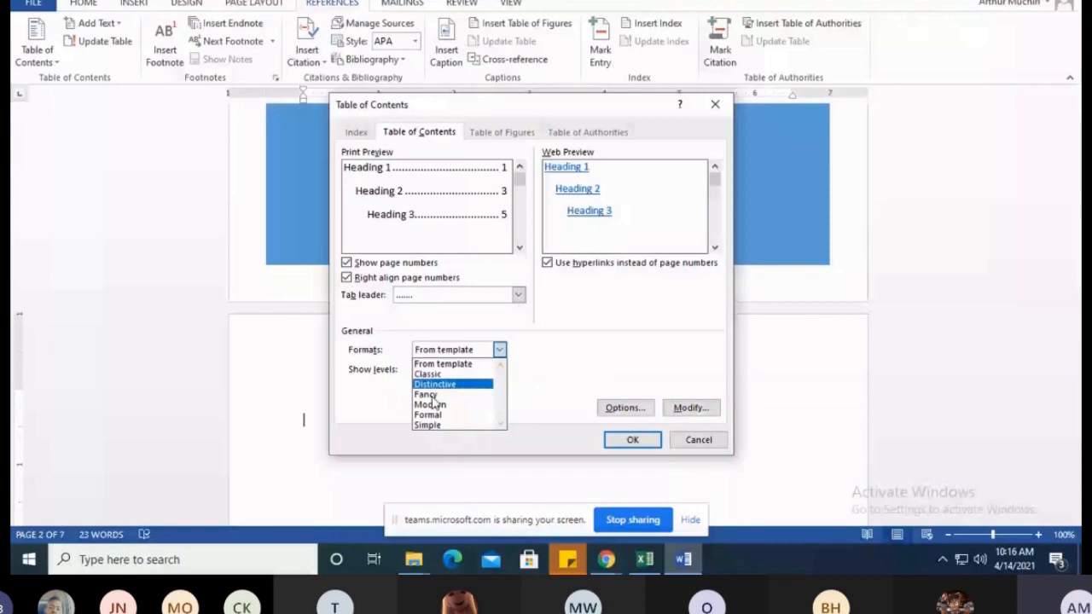
pyautogui.click(444, 364)
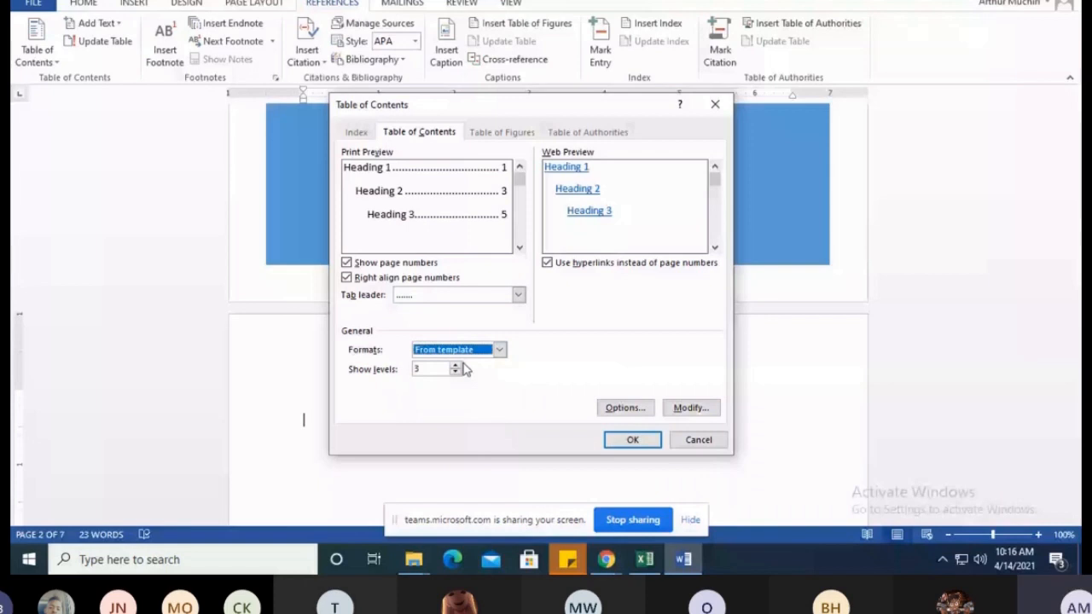
pyautogui.click(636, 439)
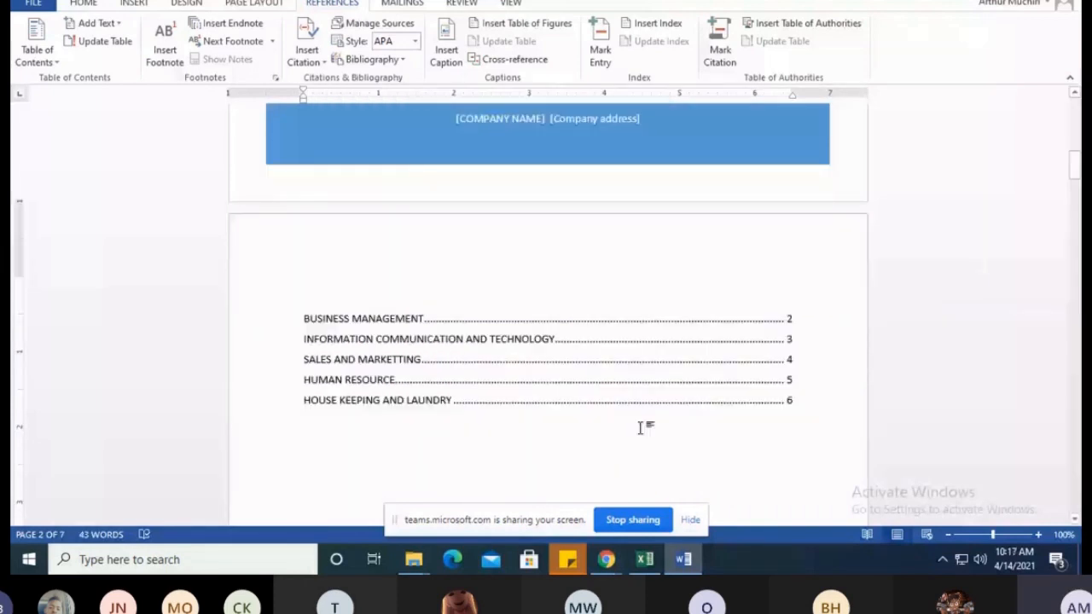
# Review the table of contents and follow its BUSINESS MANAGEMENT link to check the entries against the headings in the document
pyautogui.scroll(-1, 640, 428)
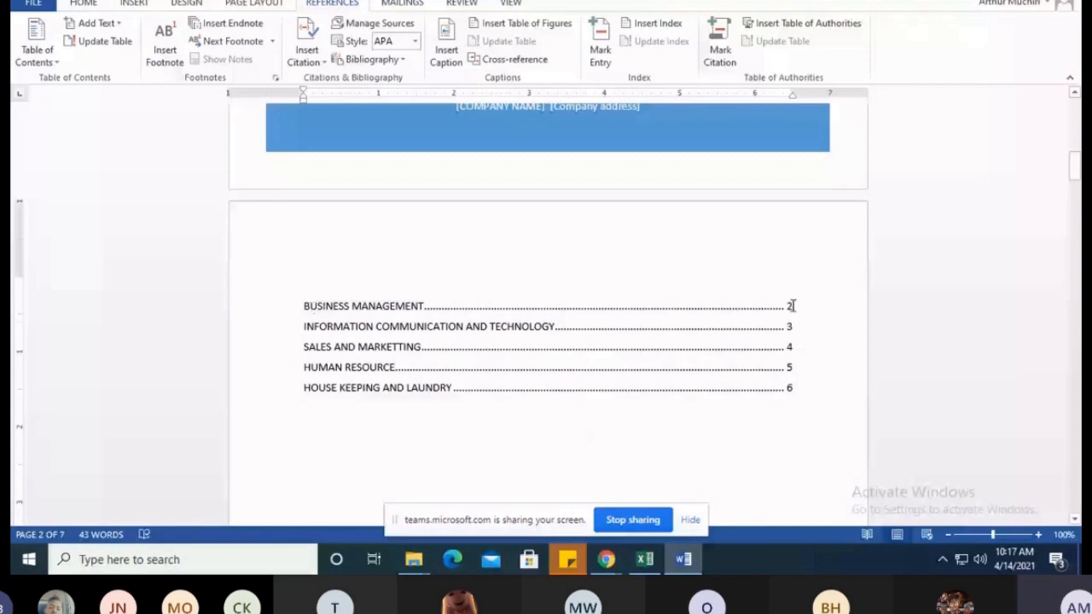
pyautogui.scroll(-5, 540, 330)
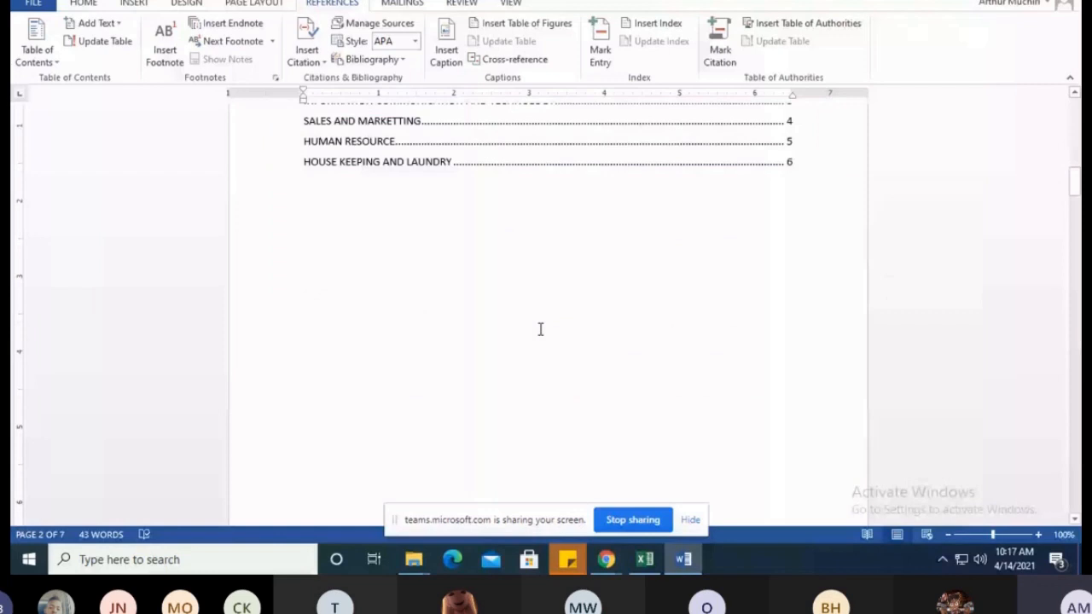
pyautogui.scroll(5, 540, 329)
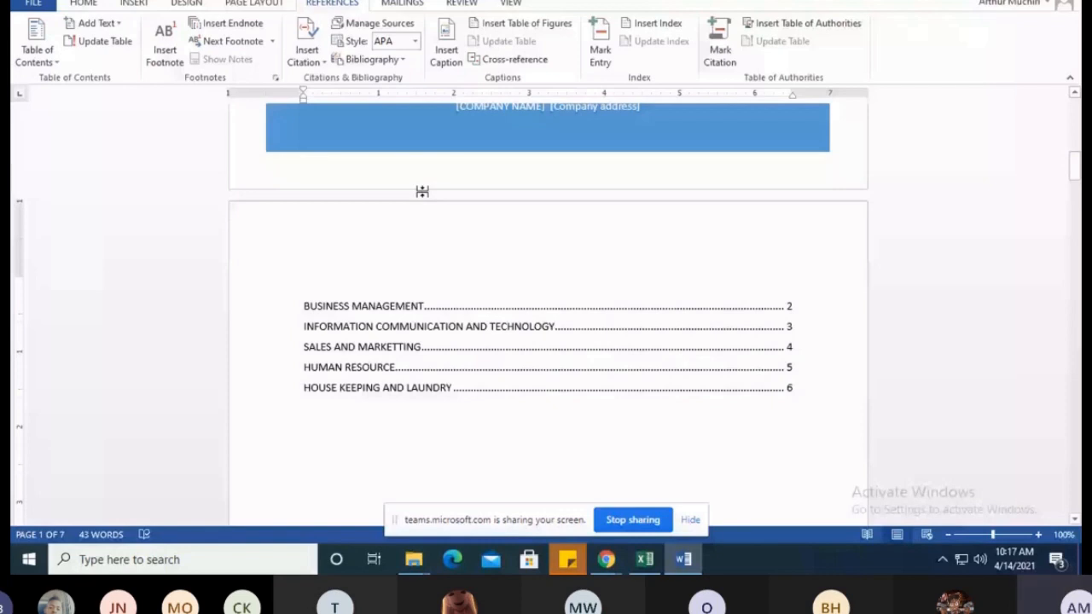
pyautogui.keyDown('ctrl'); pyautogui.click(366, 308); pyautogui.keyUp('ctrl')
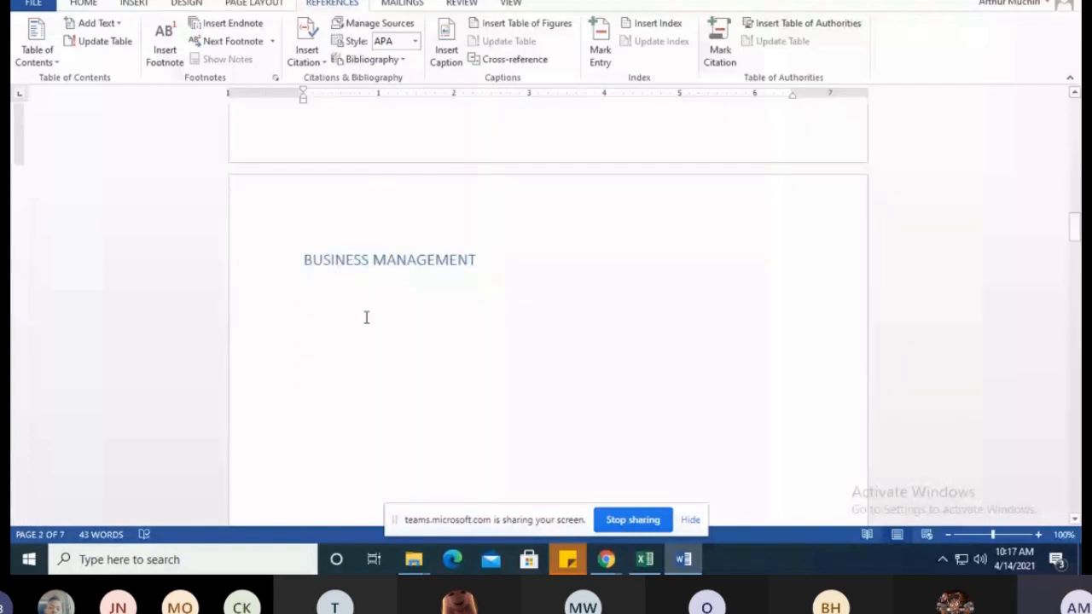
pyautogui.scroll(10, 467, 261)
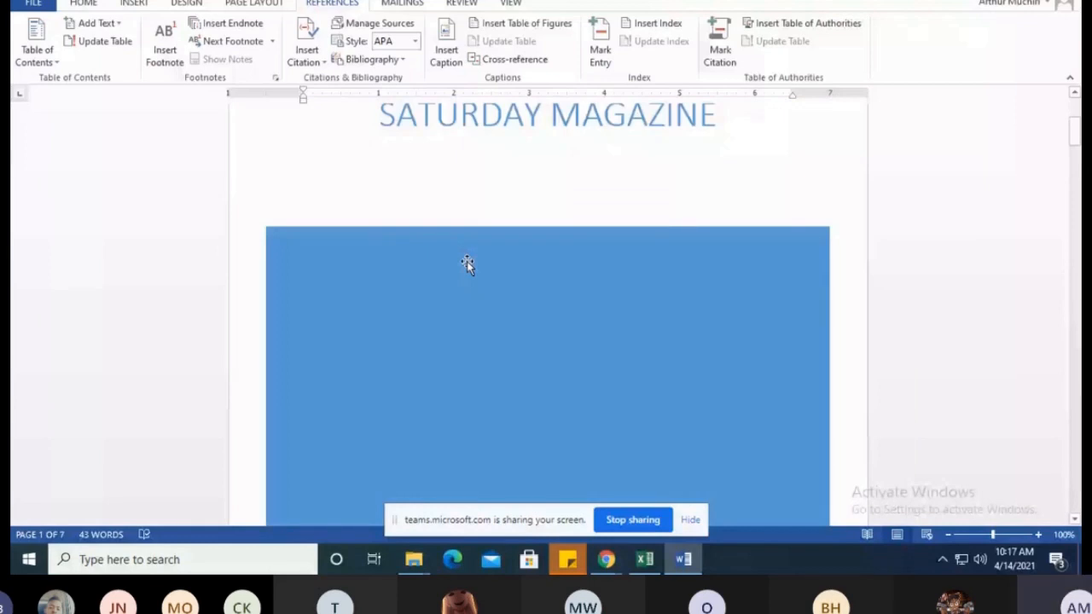
pyautogui.scroll(-3, 466, 261)
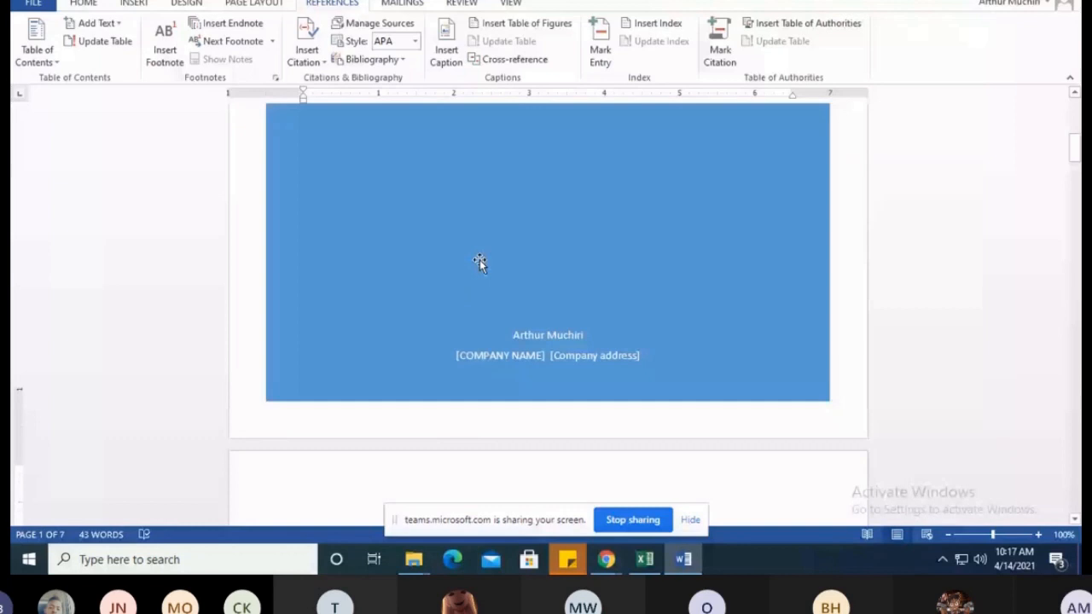
pyautogui.scroll(-3, 510, 300)
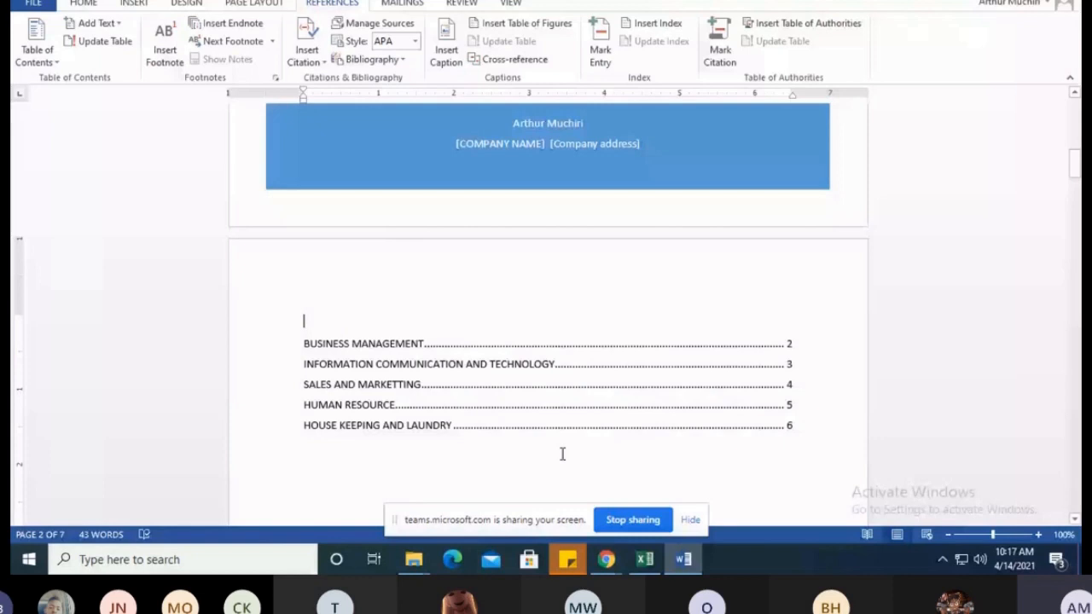
pyautogui.moveTo(562, 454); pyautogui.dragTo(332, 298)
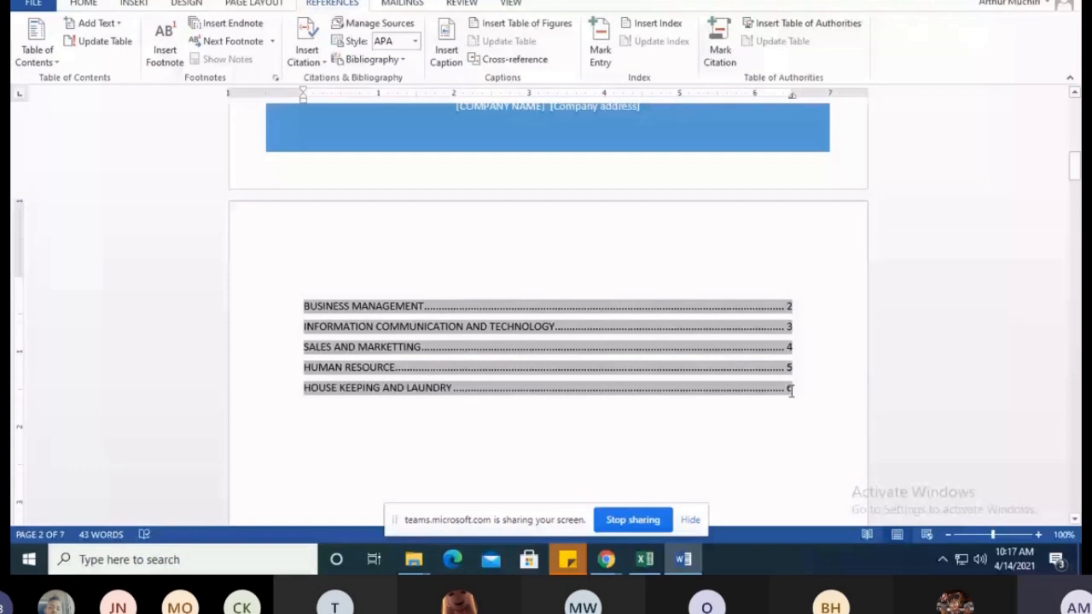
pyautogui.keyDown('ctrl'); pyautogui.click(391, 306); pyautogui.keyUp('ctrl')
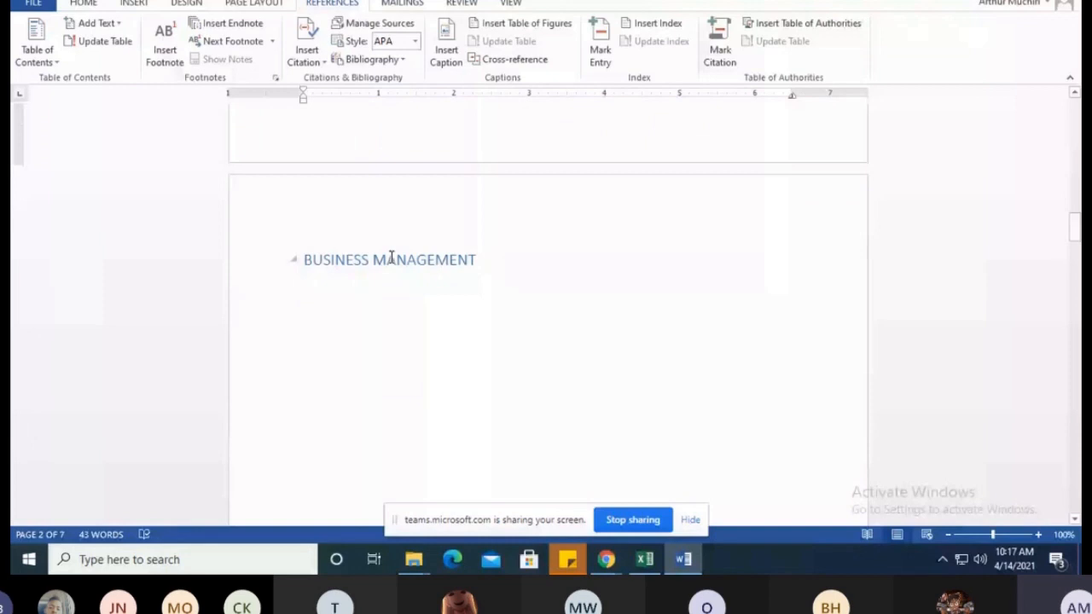
pyautogui.moveTo(1075, 228); pyautogui.dragTo(1075, 390)
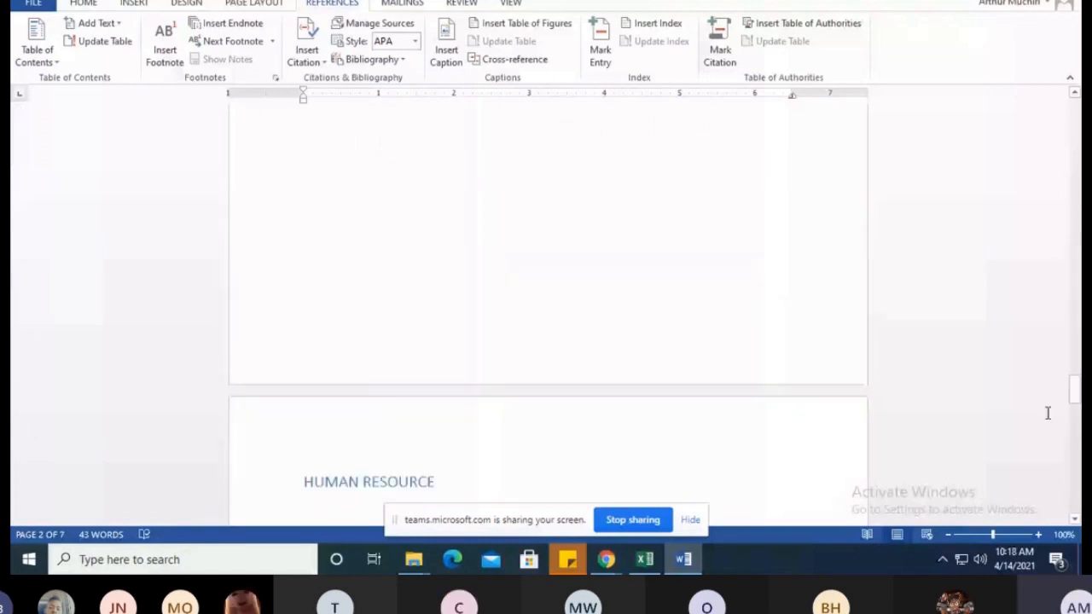
pyautogui.moveTo(1075, 390); pyautogui.dragTo(1075, 170)
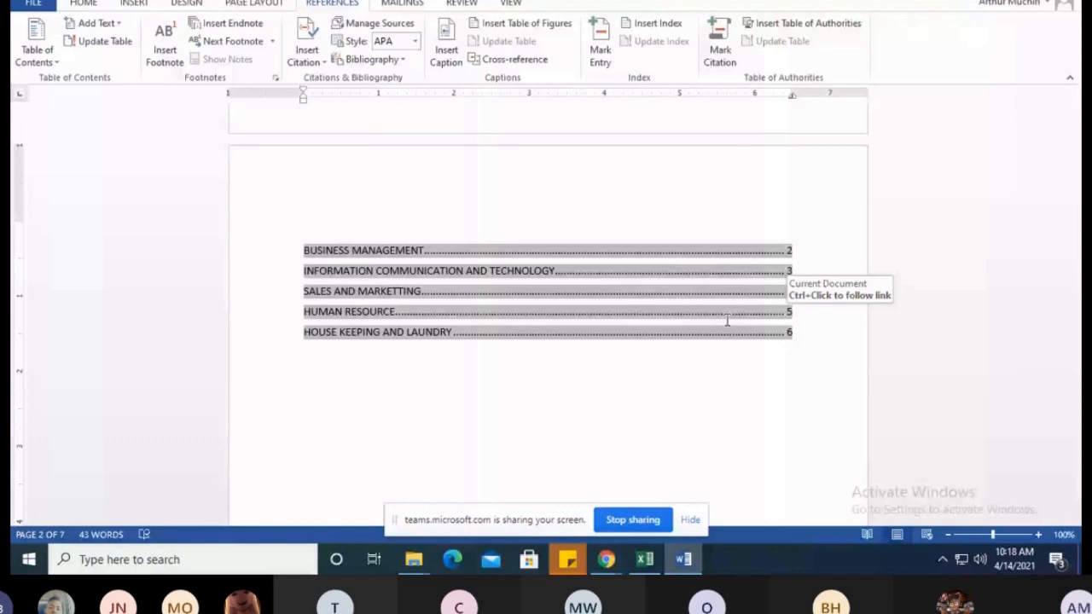
pyautogui.moveTo(606, 559)
pyautogui.click(693, 495)
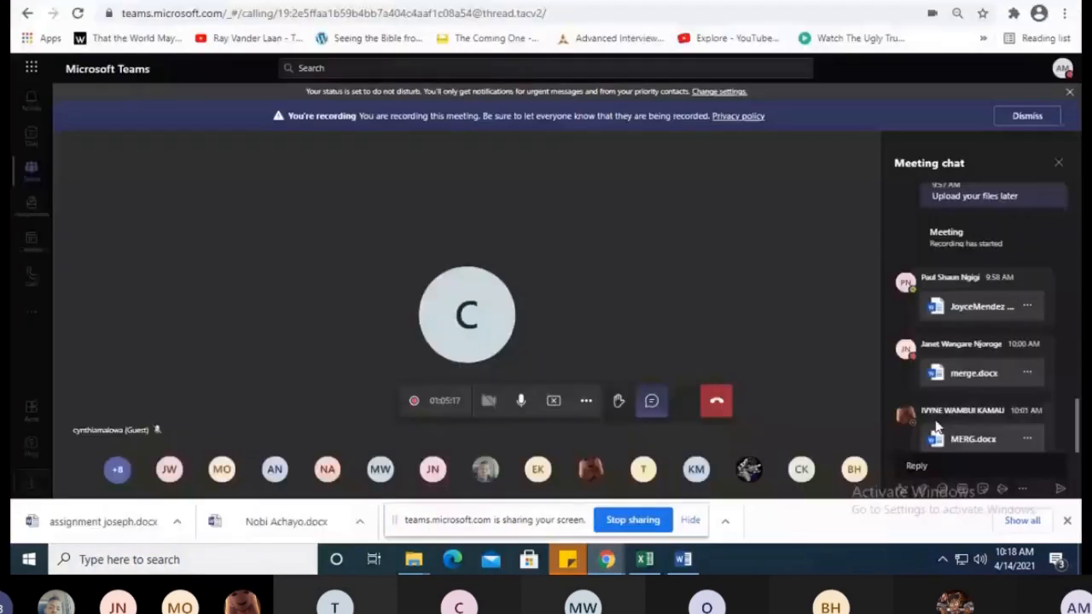
pyautogui.click(683, 559)
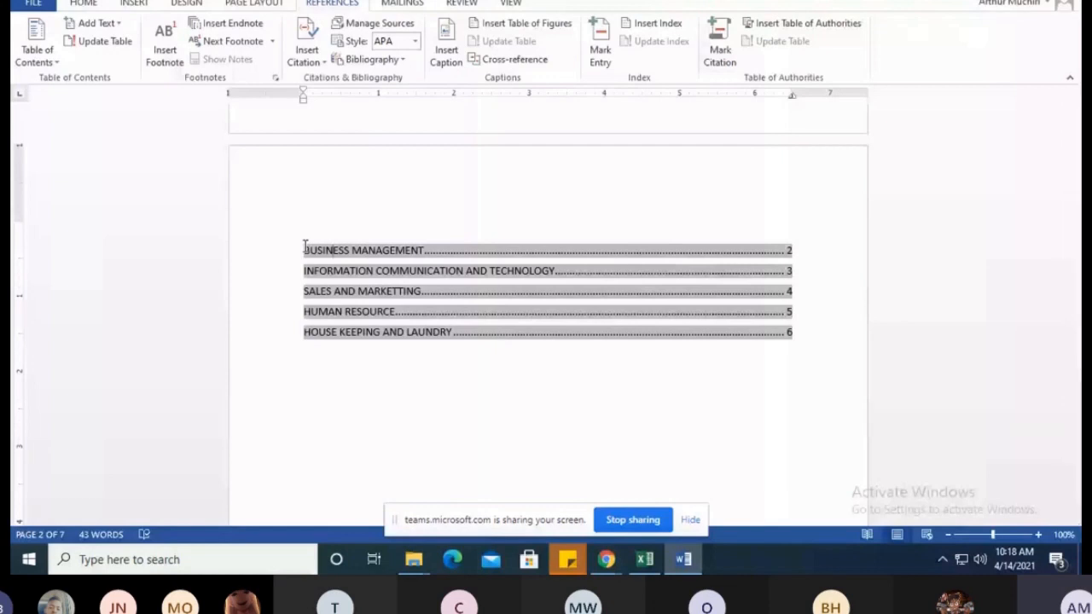
# Examine the table of contents entries, highlighting the business management line and the sales and marketing title
pyautogui.moveTo(305, 248); pyautogui.dragTo(442, 246)
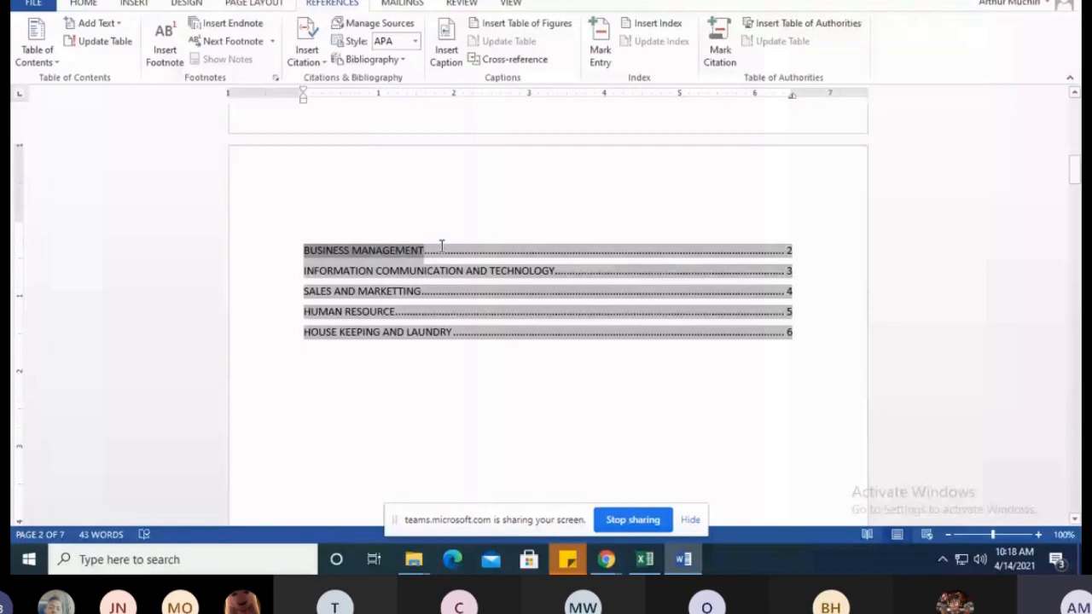
pyautogui.moveTo(441, 245); pyautogui.dragTo(794, 246)
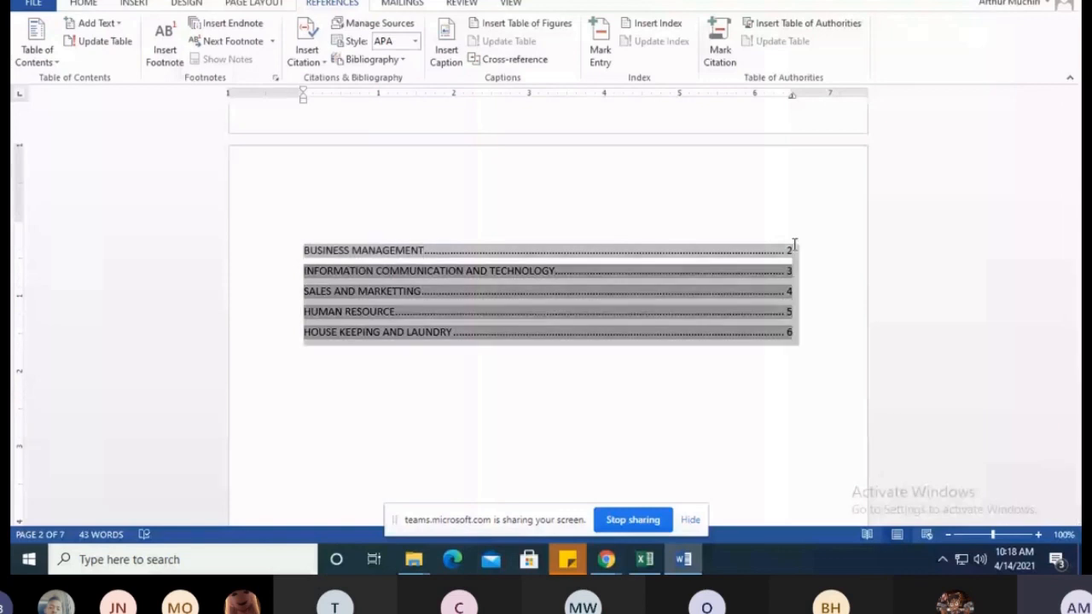
pyautogui.click(528, 248)
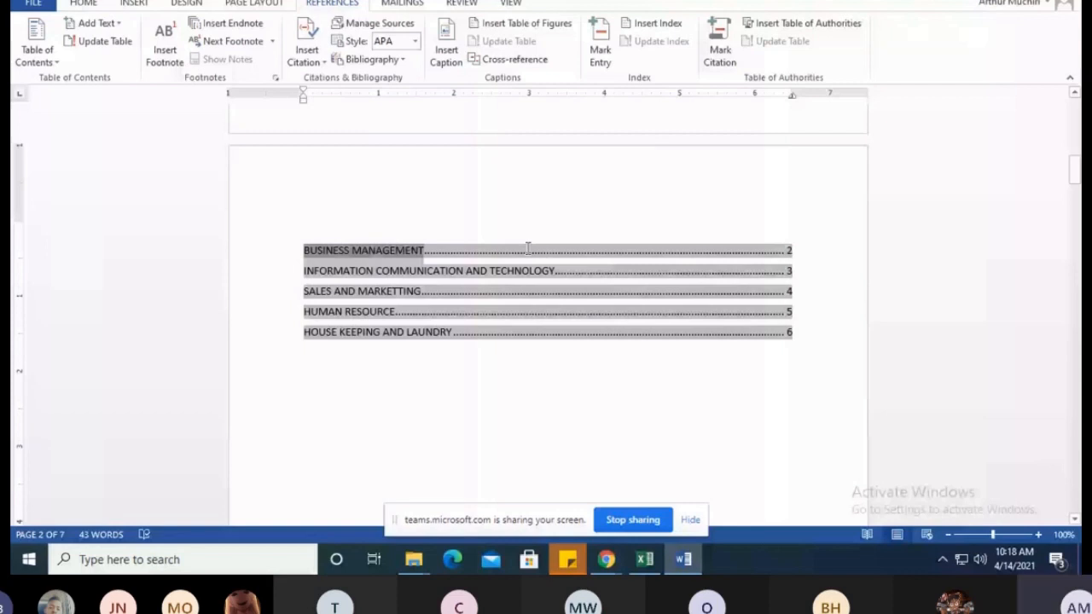
pyautogui.moveTo(528, 248); pyautogui.dragTo(331, 264)
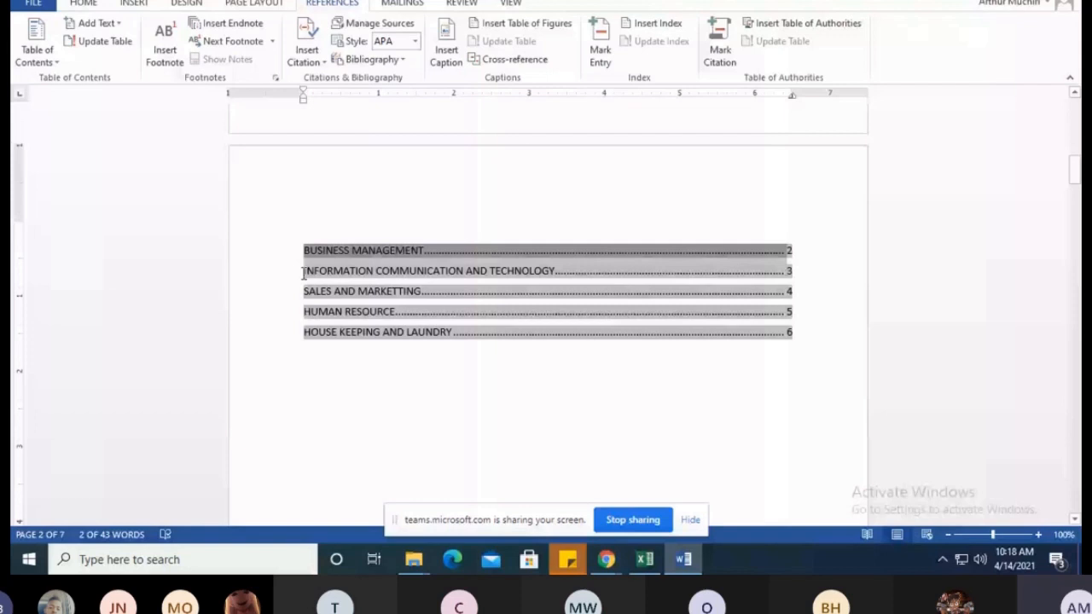
pyautogui.moveTo(304, 291); pyautogui.dragTo(324, 293)
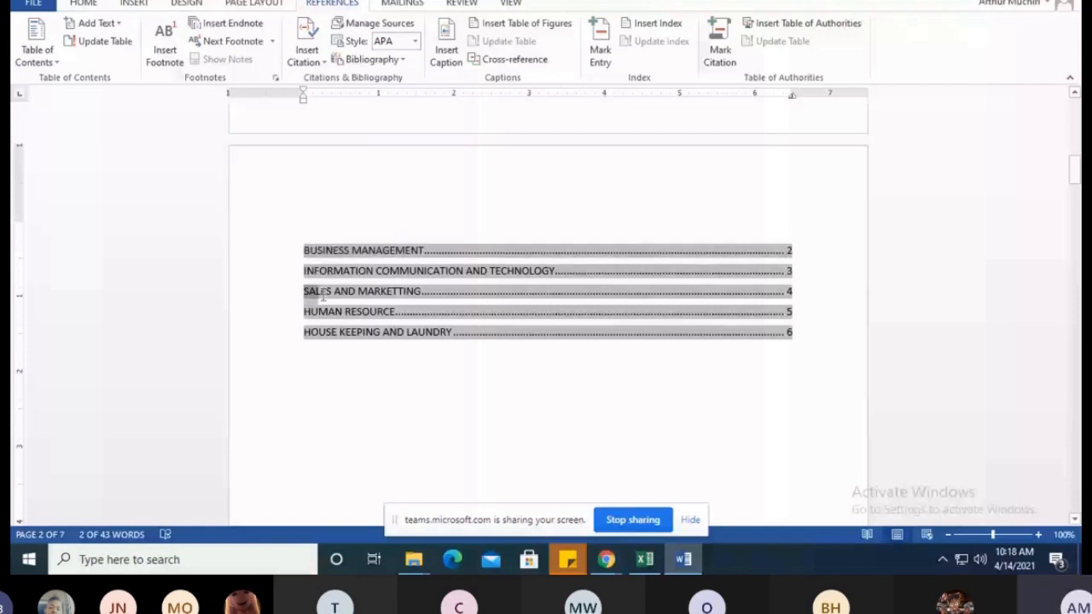
pyautogui.moveTo(325, 294); pyautogui.dragTo(406, 296)
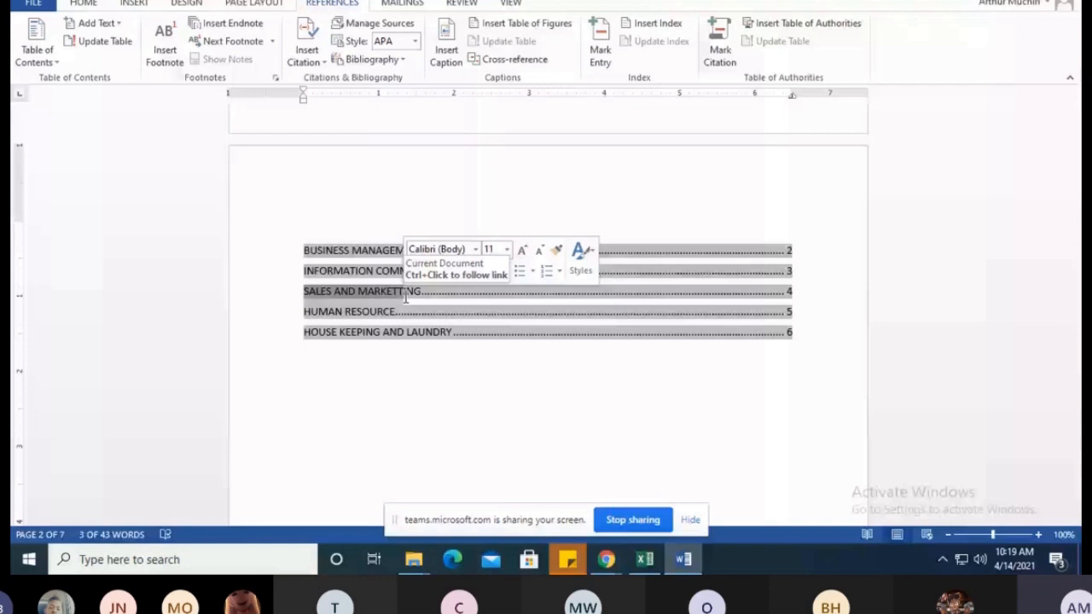
# Add the subtopic "FINANCIAL ACCOUNTING 1" below the BUSINESS MANAGEMENT heading on page 3
pyautogui.scroll(-3, 376, 357)
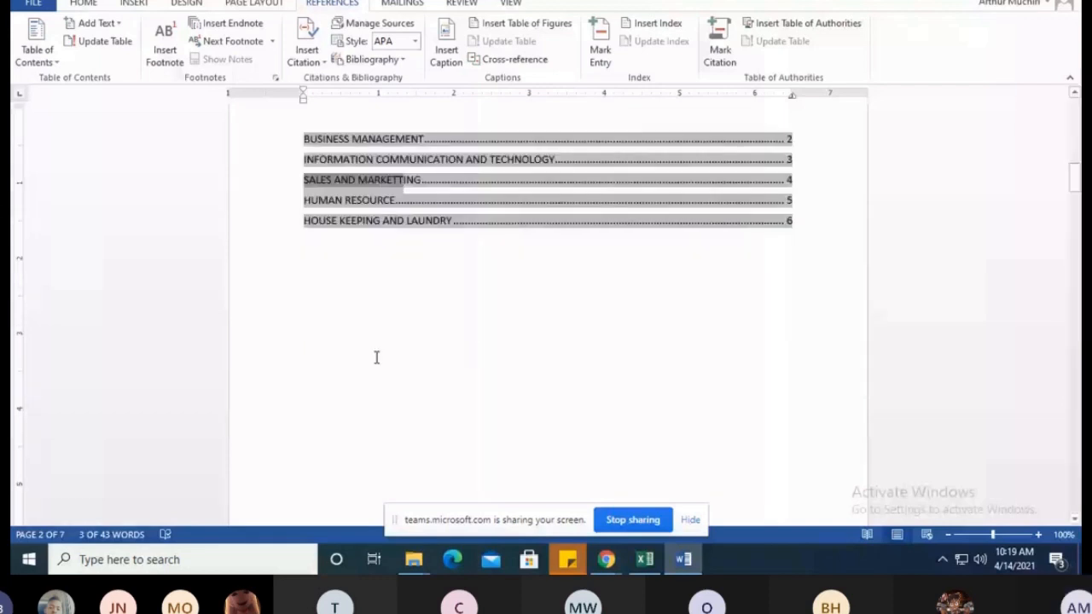
pyautogui.scroll(-12, 376, 358)
pyautogui.click(321, 369)
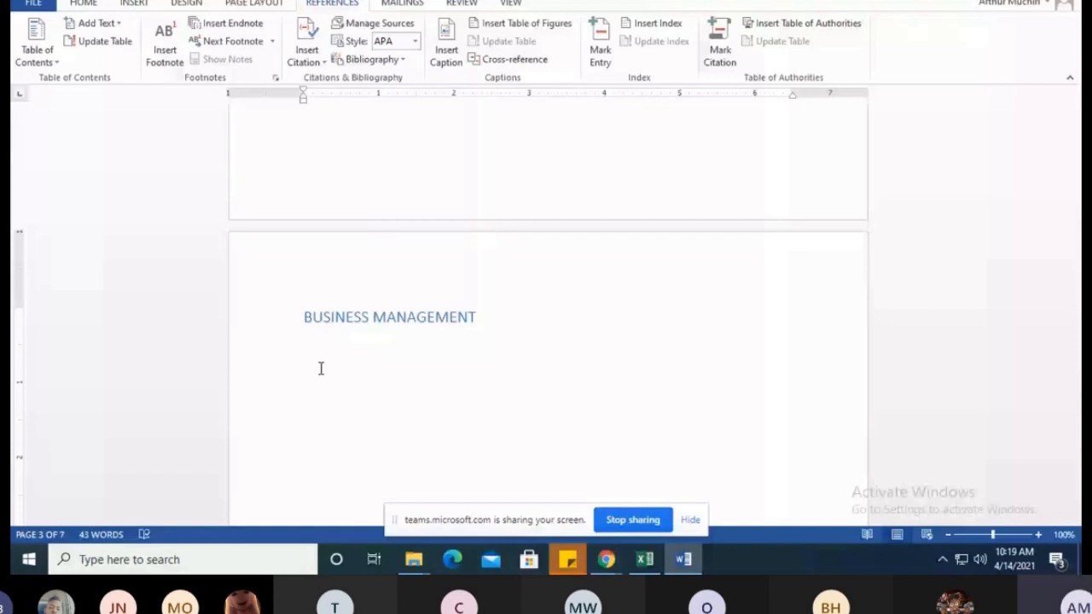
pyautogui.click(321, 369)
pyautogui.write('FINANCIAL ACCOUNTING 1')
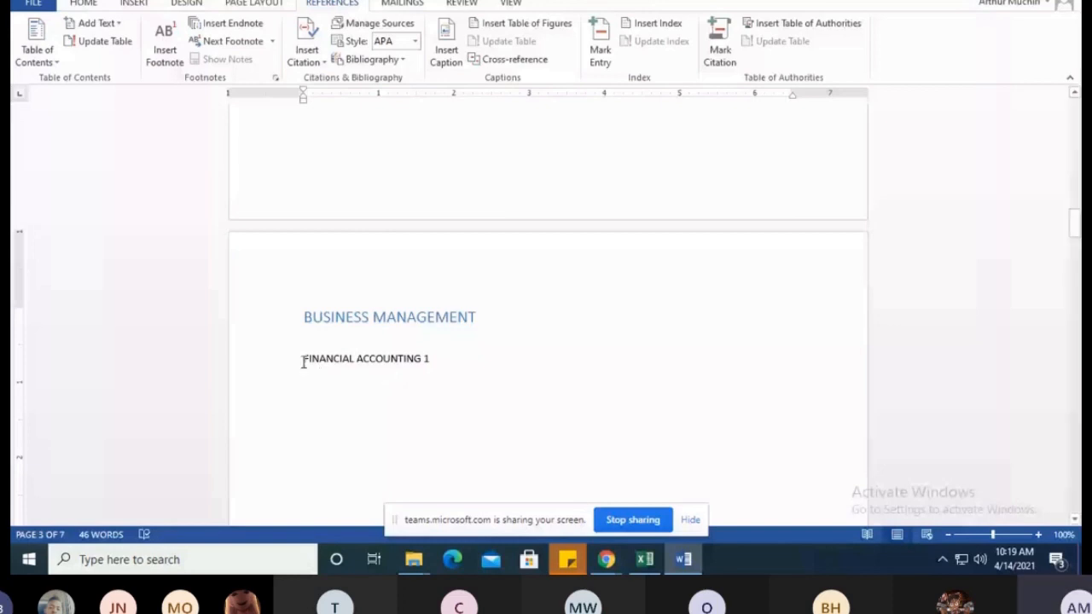
# Add the subtopic "RECORD KEEPING" a few blank lines below "FINANCIAL ACCOUNTING 1"
pyautogui.scroll(-3, 305, 341)
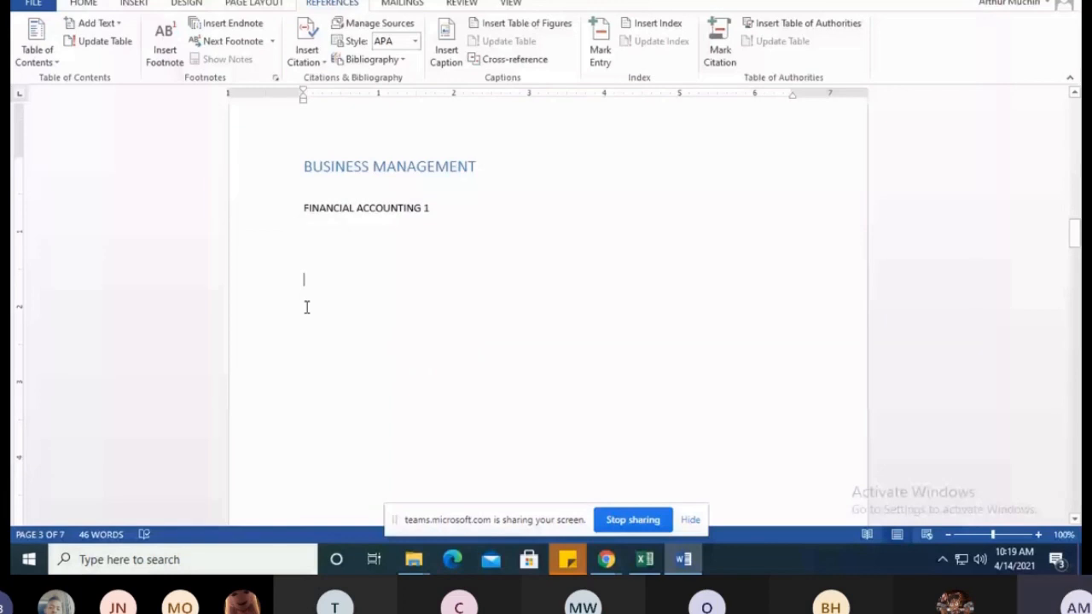
pyautogui.click(305, 308)
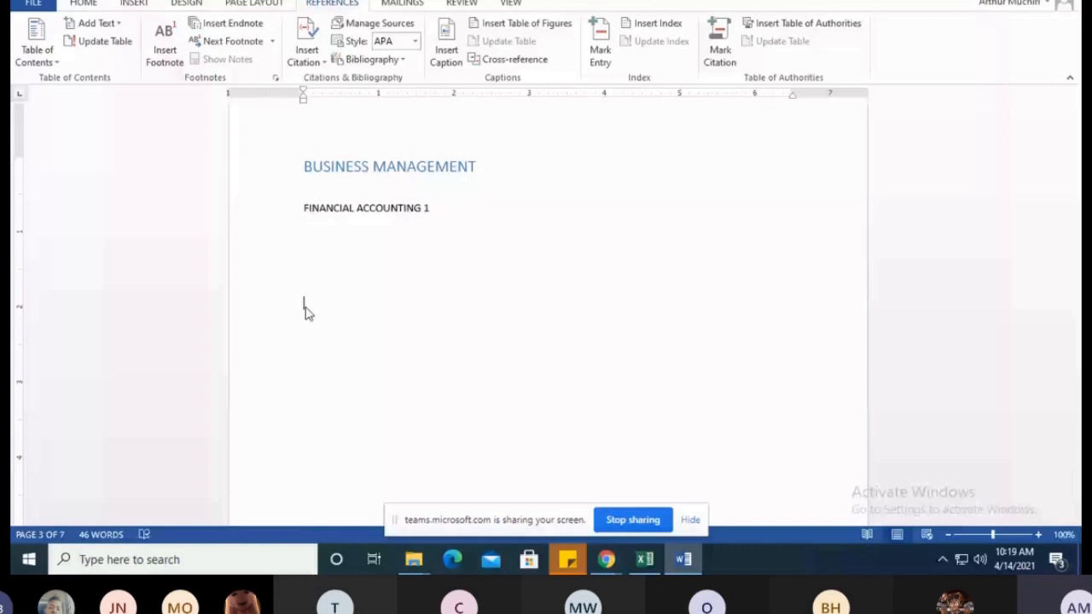
pyautogui.write('RECOR')
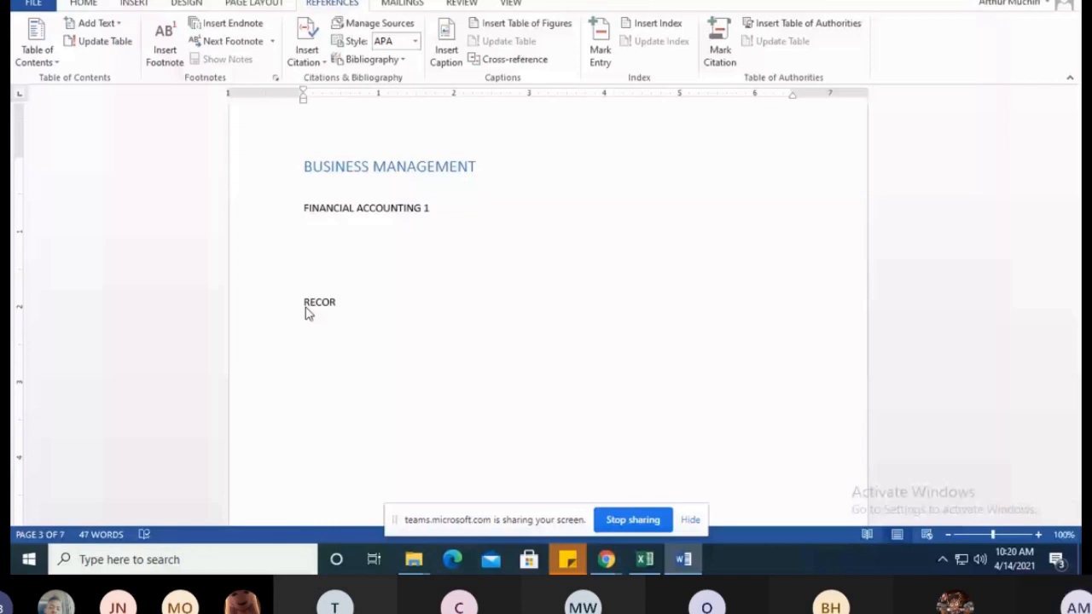
pyautogui.write('D')
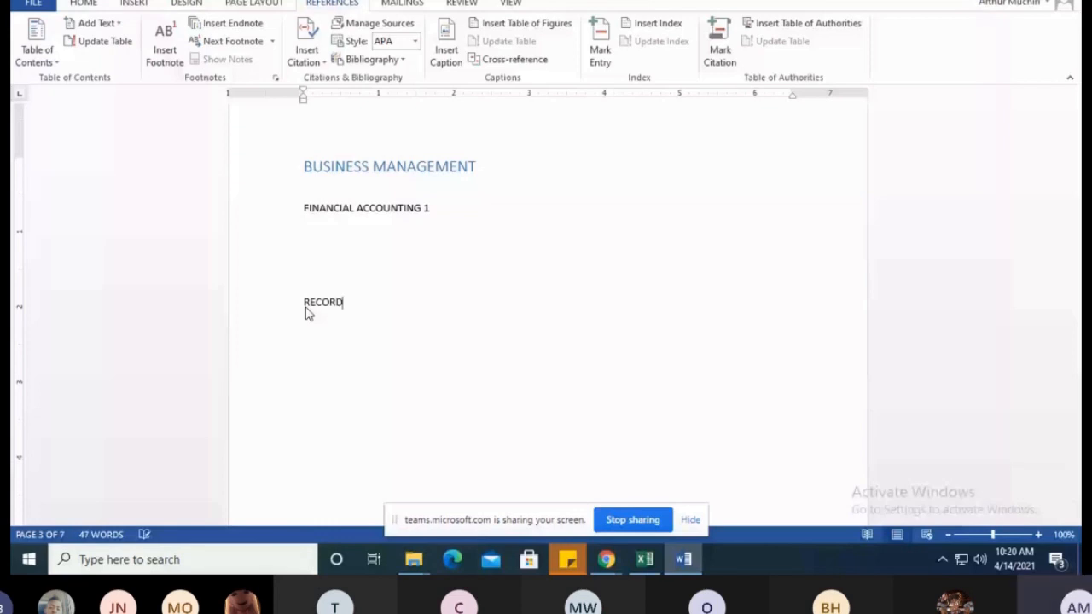
pyautogui.write(' KEEPING')
# Add the subtopic "ENTERPRENUASHIP" several blank lines below "RECORD KEEPING" on page 3
pyautogui.press('Return')
pyautogui.press('Return')
pyautogui.press('Return')
pyautogui.press('Return')
pyautogui.press('Return')
pyautogui.write('ENTER')
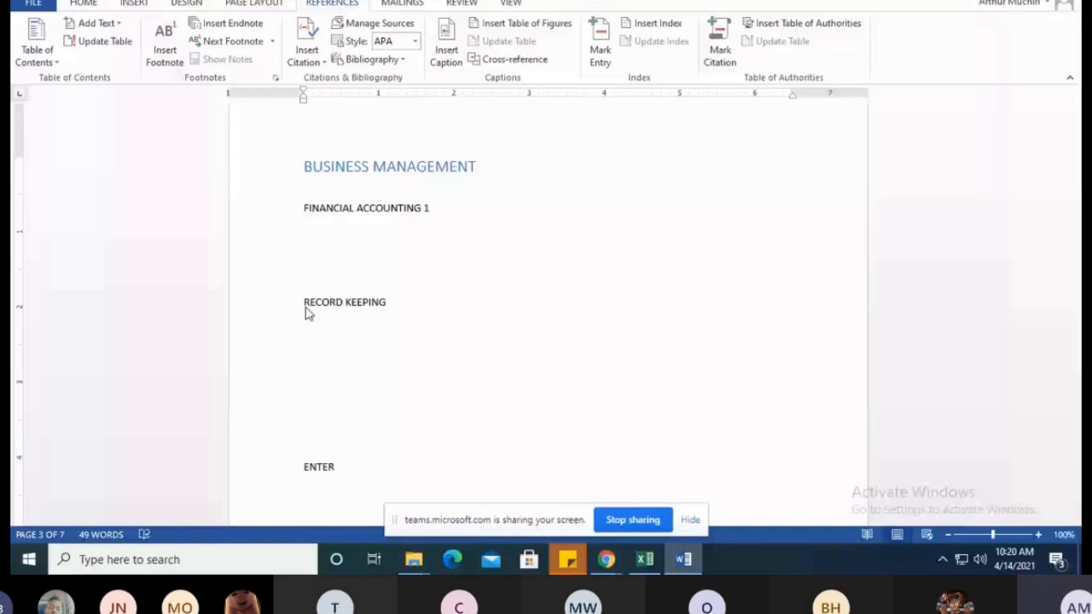
pyautogui.write('PRENUASHIP')
# Correct the spelling of the new subtopic below "RECORD KEEPING" to "ENTERPRENURSHIP"
pyautogui.press('Left')
pyautogui.press('Left')
pyautogui.press('Left')
pyautogui.press('Left')
pyautogui.press('Left')
pyautogui.press('Left')
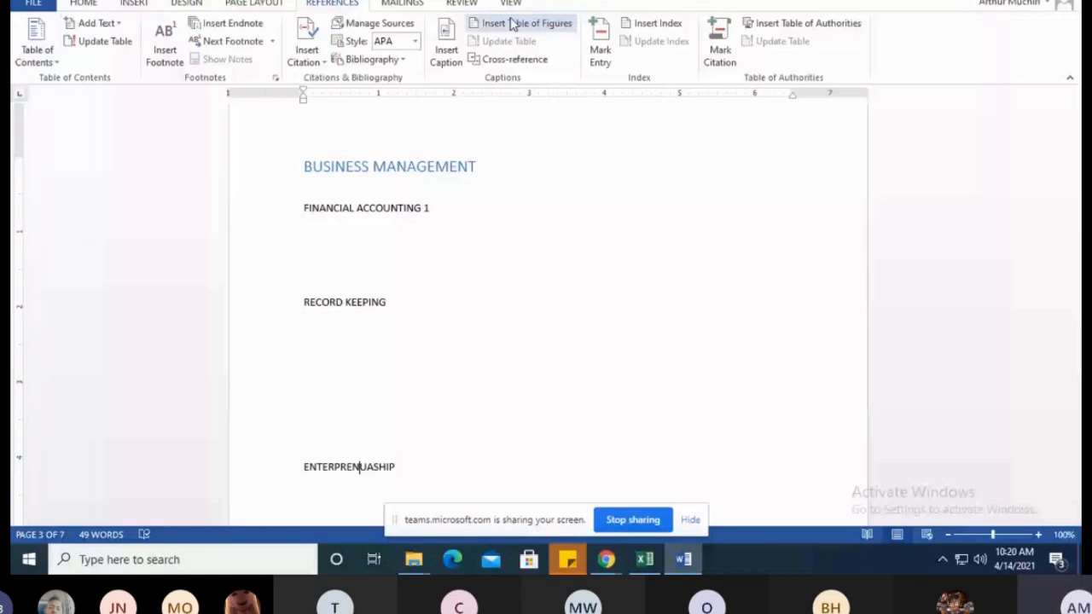
pyautogui.click(461, 3)
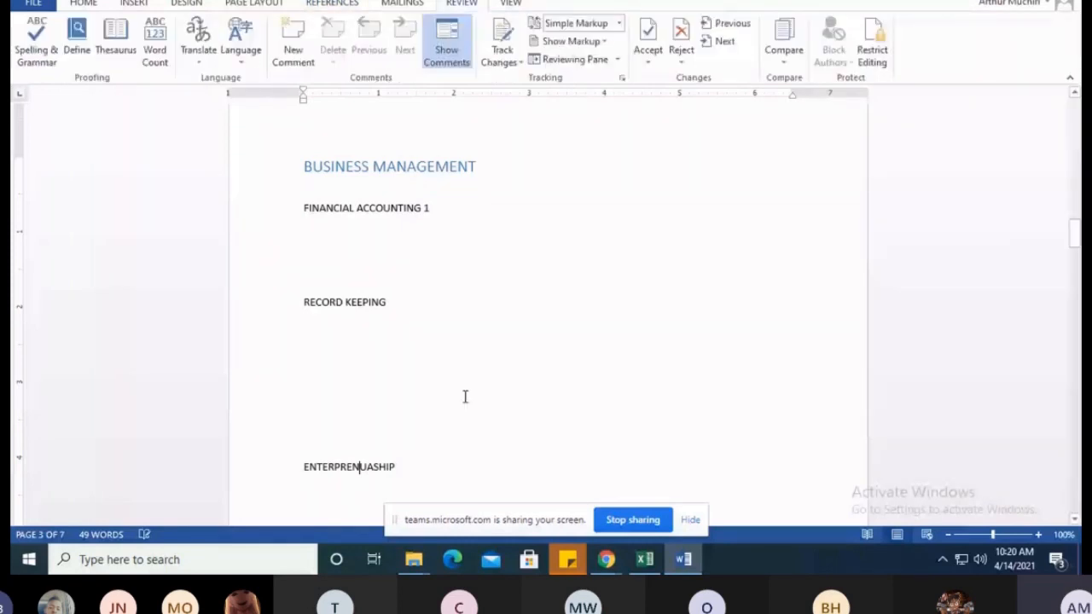
pyautogui.press('Right')
pyautogui.press('Right')
pyautogui.press('BackSpace')
pyautogui.write('R')
pyautogui.click(412, 467)
pyautogui.moveTo(398, 467); pyautogui.dragTo(376, 471)
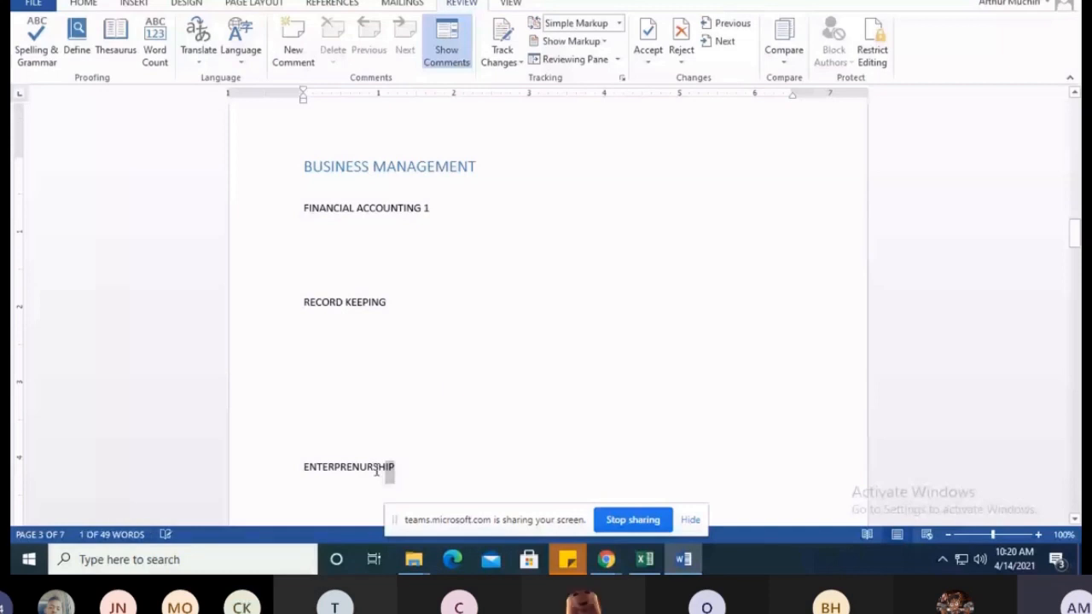
# Add the subtopic "Introduction to Law" several blank lines below "ENTERPRENURSHIP" on page 3
pyautogui.scroll(-4, 376, 471)
pyautogui.click(383, 444)
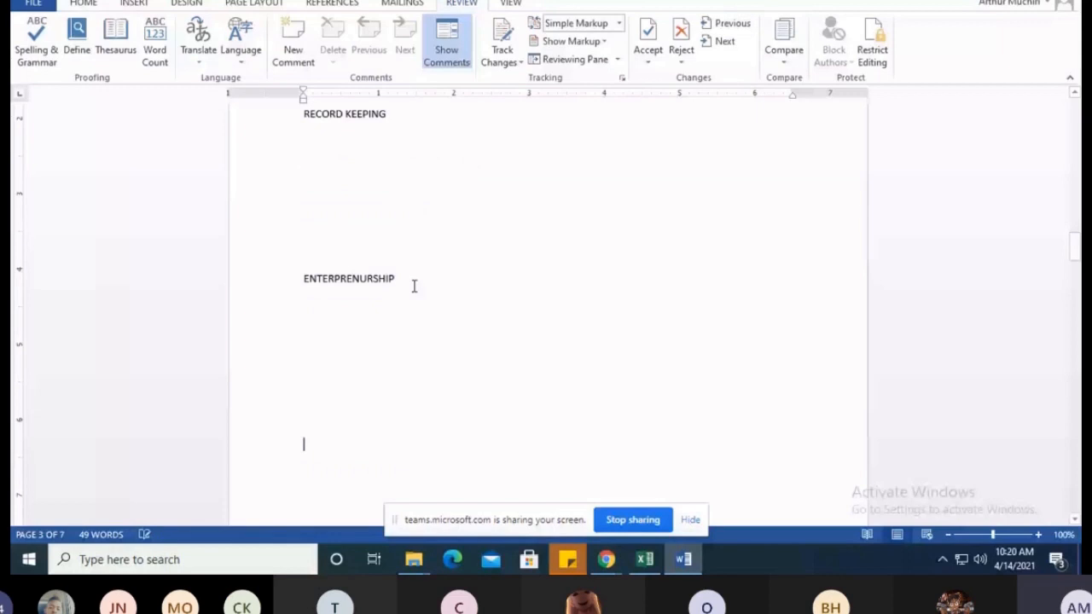
pyautogui.scroll(6, 345, 331)
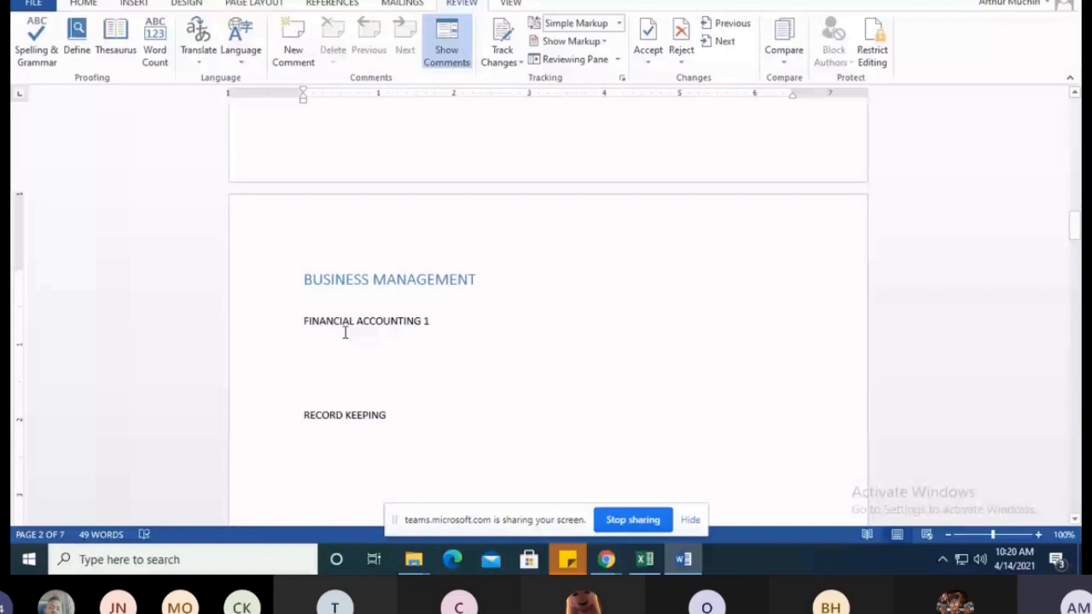
pyautogui.scroll(-2, 344, 333)
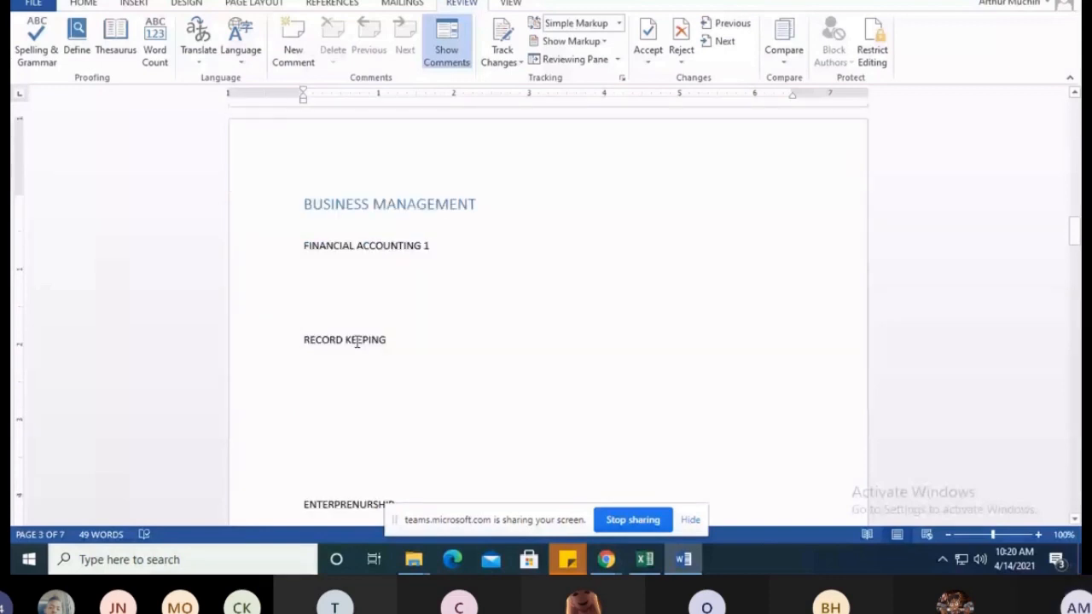
pyautogui.scroll(-9, 357, 341)
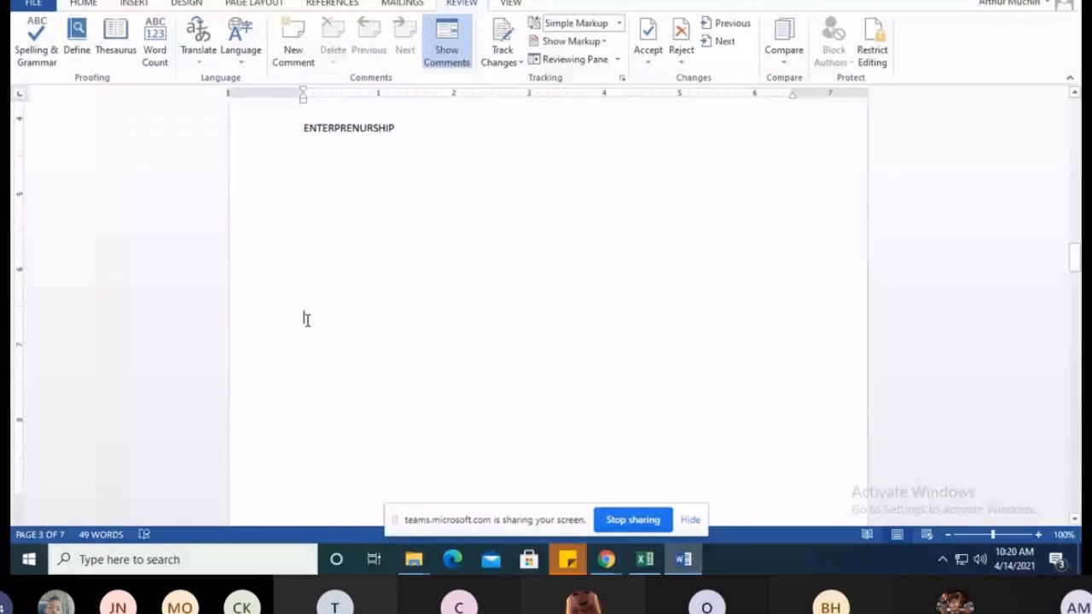
pyautogui.write('IN')
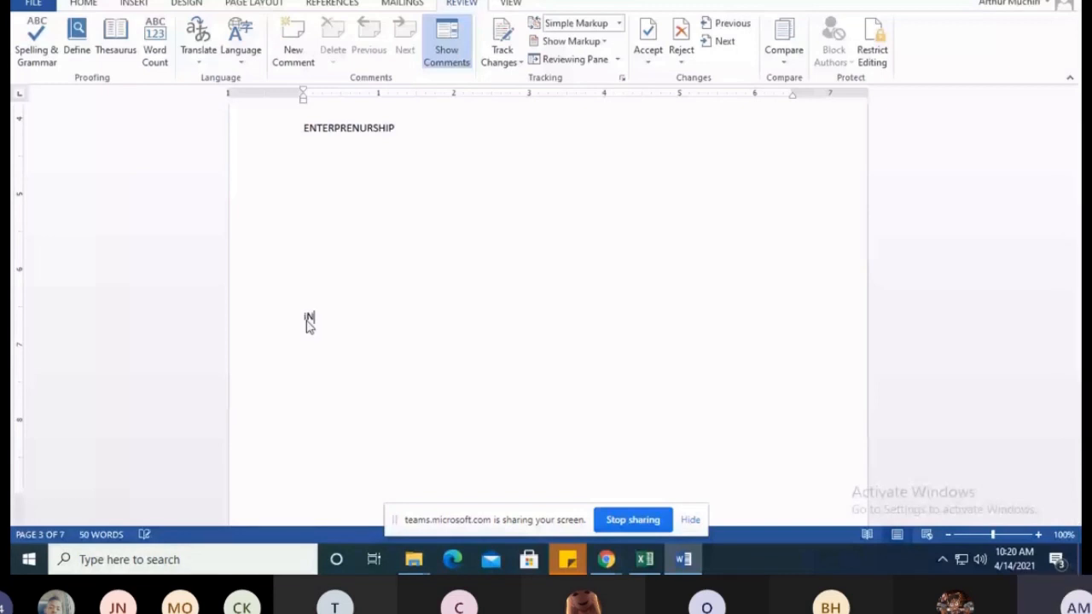
pyautogui.write('troduction to Law')
# Change the case of the "Introduction to Law" subtopic to uppercase
pyautogui.tripleClick(309, 327)
pyautogui.scroll(1, 282, 271)
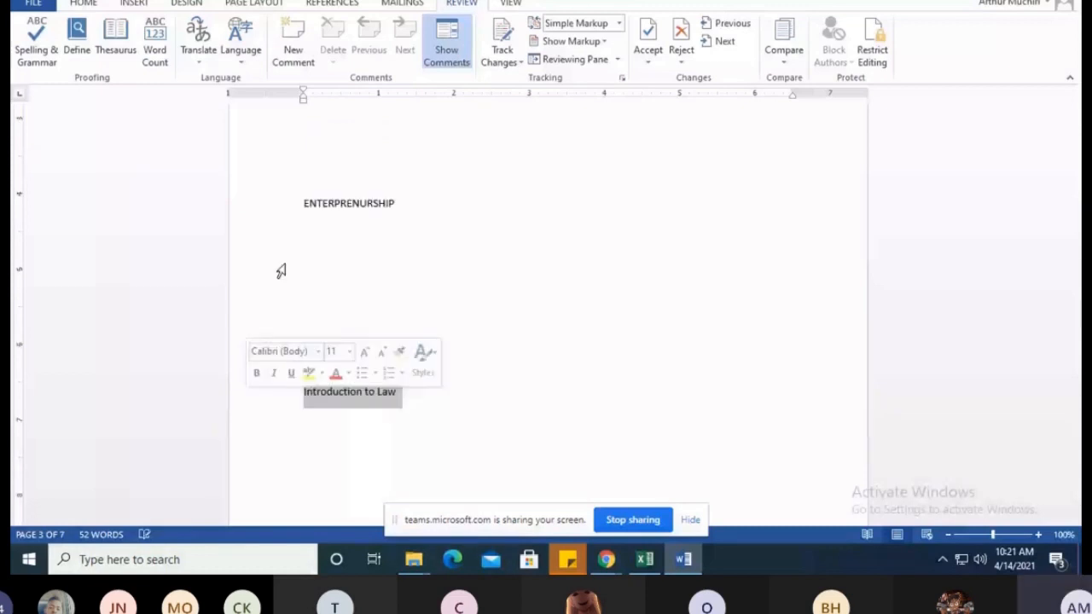
pyautogui.click(84, 3)
pyautogui.click(298, 29)
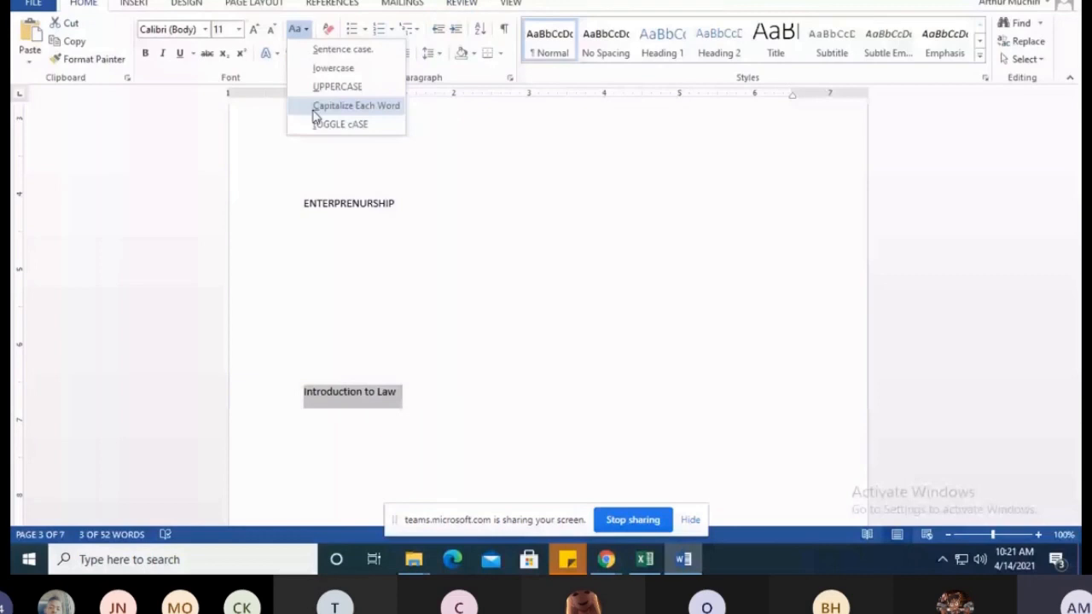
pyautogui.click(380, 325)
# Review the subtopics under BUSINESS MANAGEMENT, highlighting RECORD KEEPING and INTRODUCTION TO LAW, and continue to the INFORMATION COMMUNICATION AND TECHNOLOGY page
pyautogui.scroll(6, 379, 325)
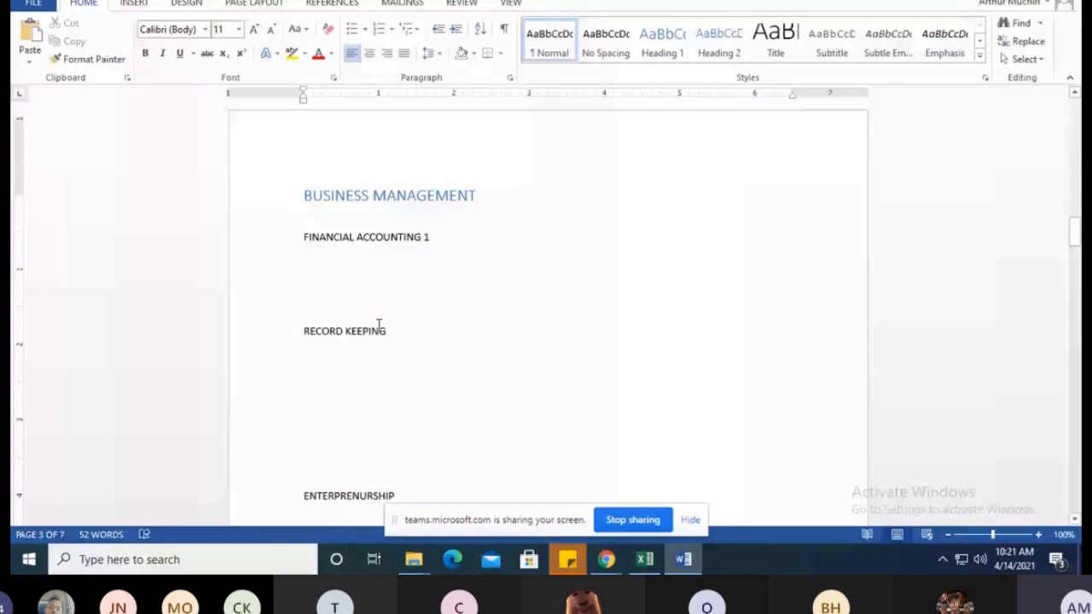
pyautogui.scroll(1, 380, 325)
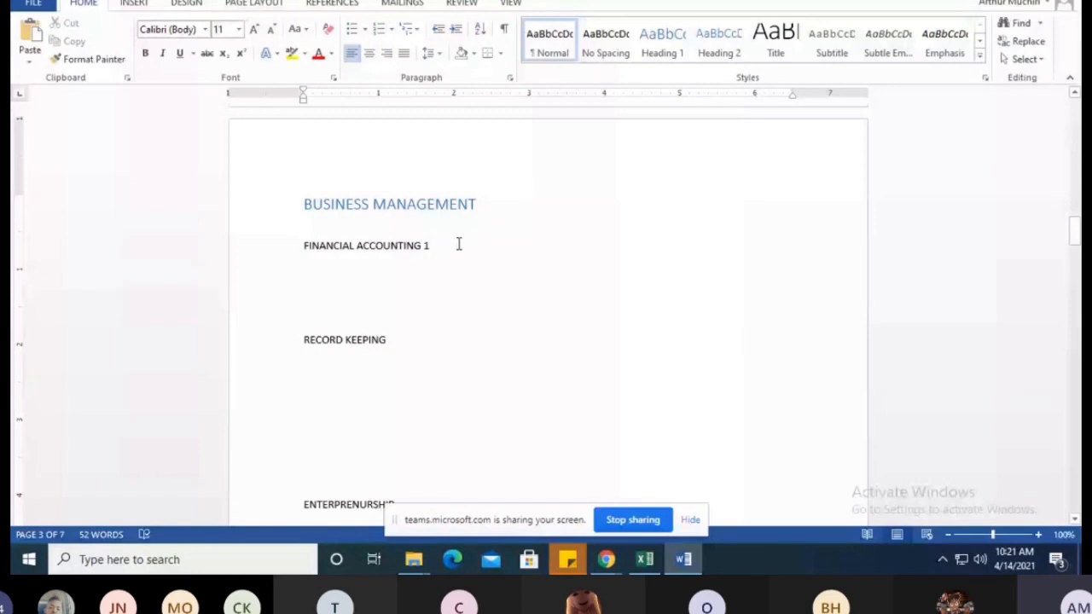
pyautogui.scroll(-1, 458, 244)
pyautogui.moveTo(305, 302); pyautogui.dragTo(377, 301)
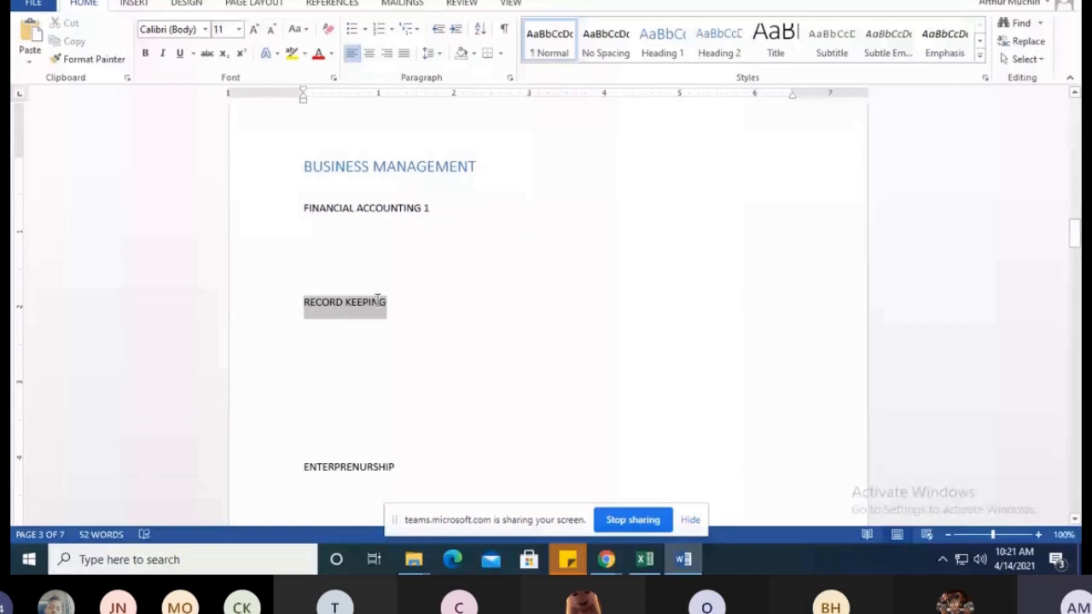
pyautogui.scroll(-8, 377, 301)
pyautogui.moveTo(305, 279); pyautogui.dragTo(421, 280)
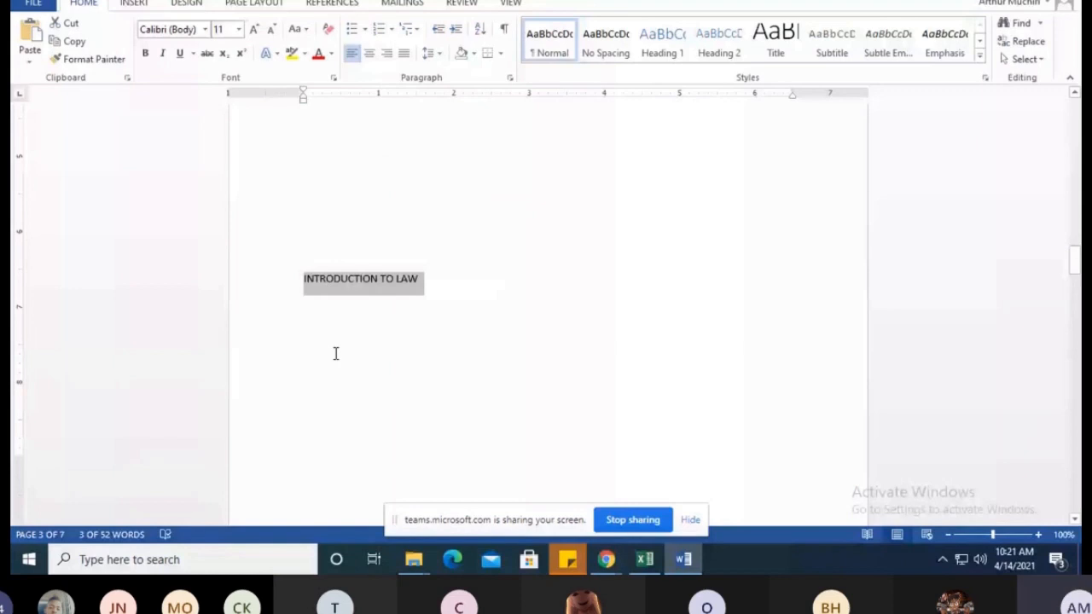
pyautogui.click(360, 344)
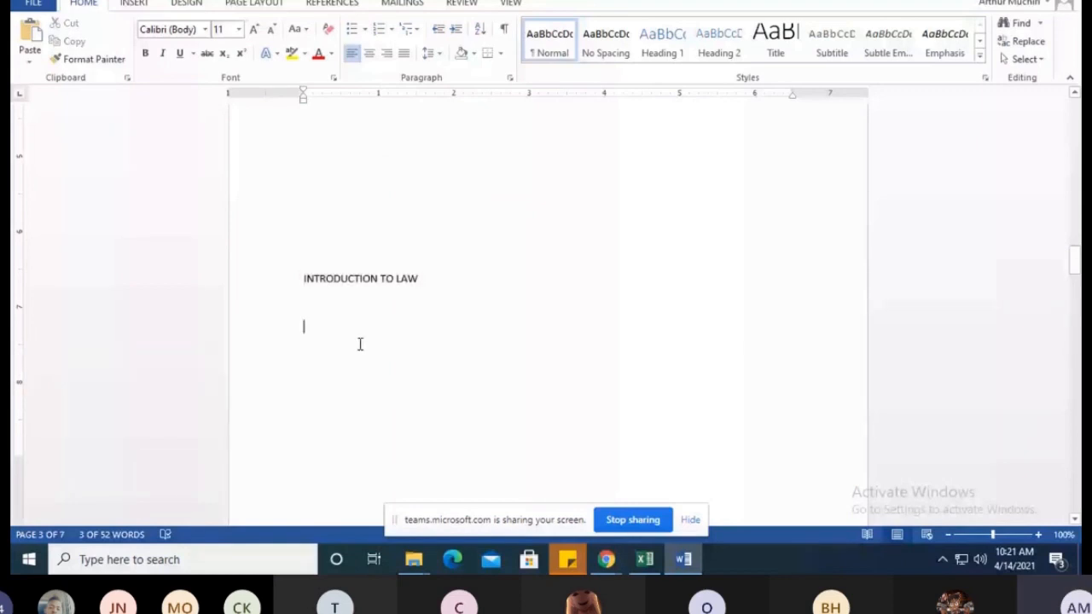
pyautogui.scroll(-8, 361, 373)
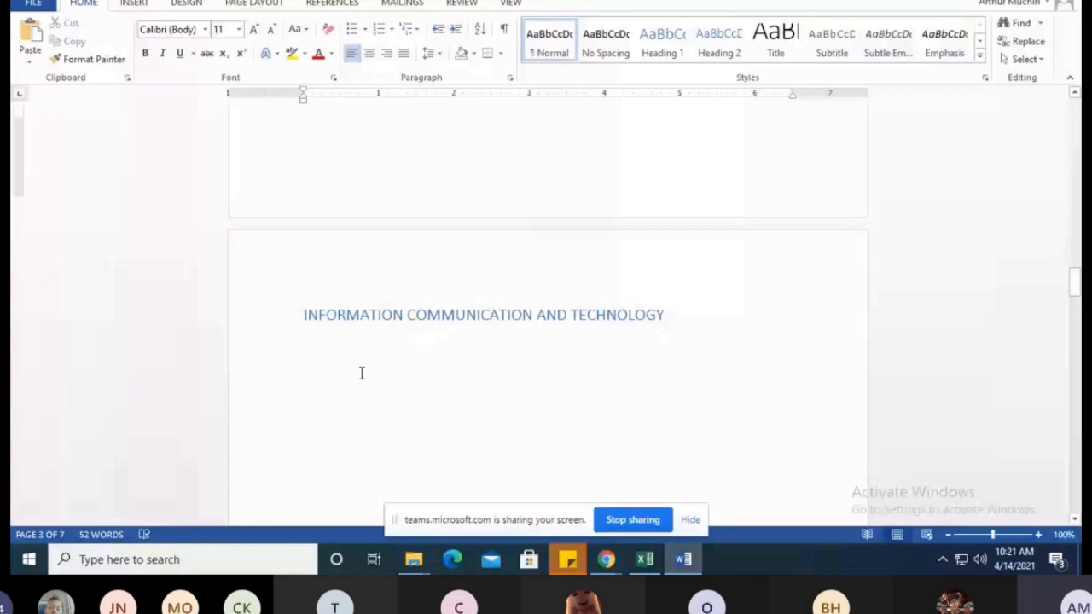
pyautogui.scroll(-1, 362, 373)
pyautogui.click(308, 253)
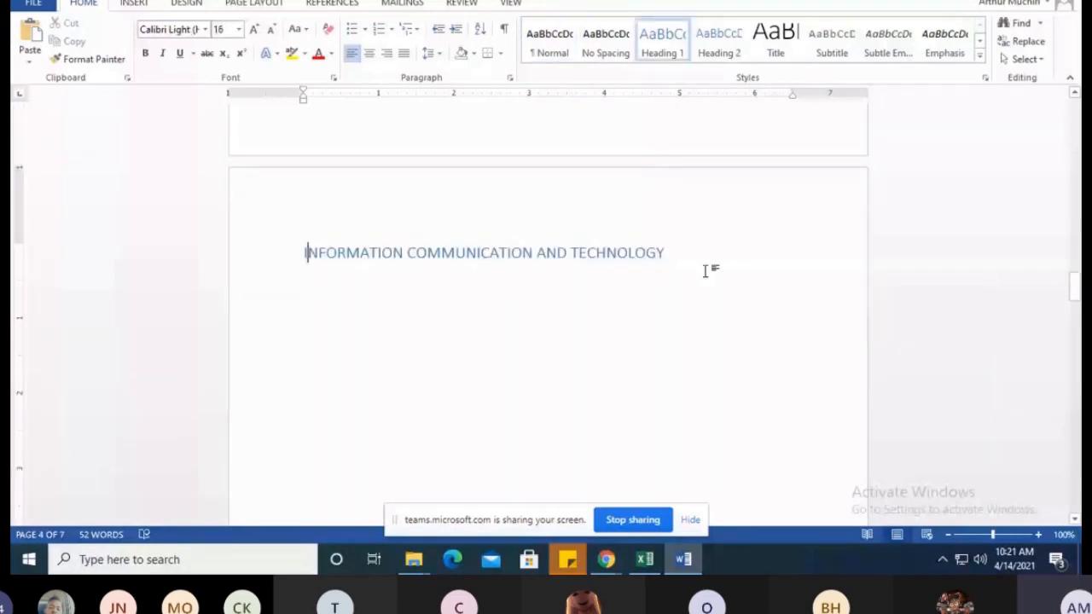
pyautogui.click(674, 248)
pyautogui.press('Return')
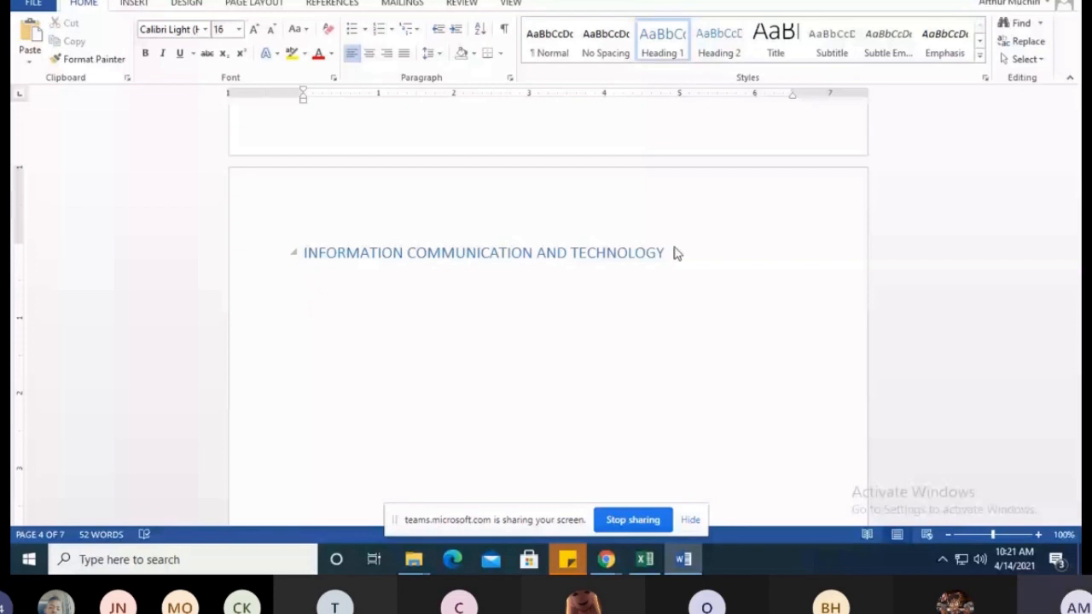
pyautogui.write('Structu')
pyautogui.press('BackSpace')
pyautogui.press('BackSpace')
pyautogui.press('BackSpace')
pyautogui.press('BackSpace')
pyautogui.press('BackSpace')
pyautogui.press('BackSpace')
pyautogui.press('BackSpace')
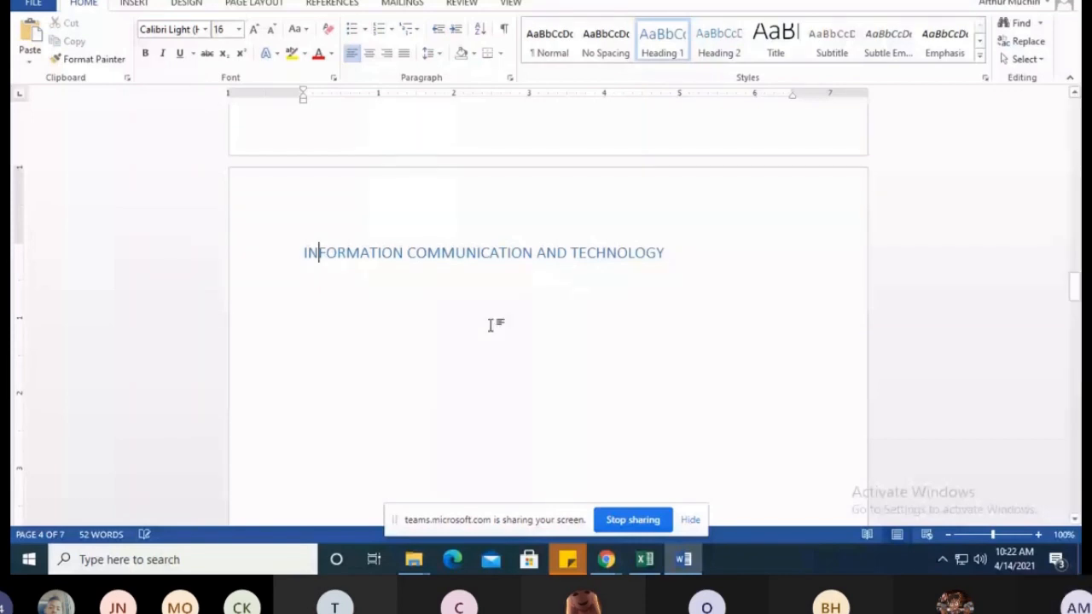
pyautogui.hotkey('ctrl', 'b')
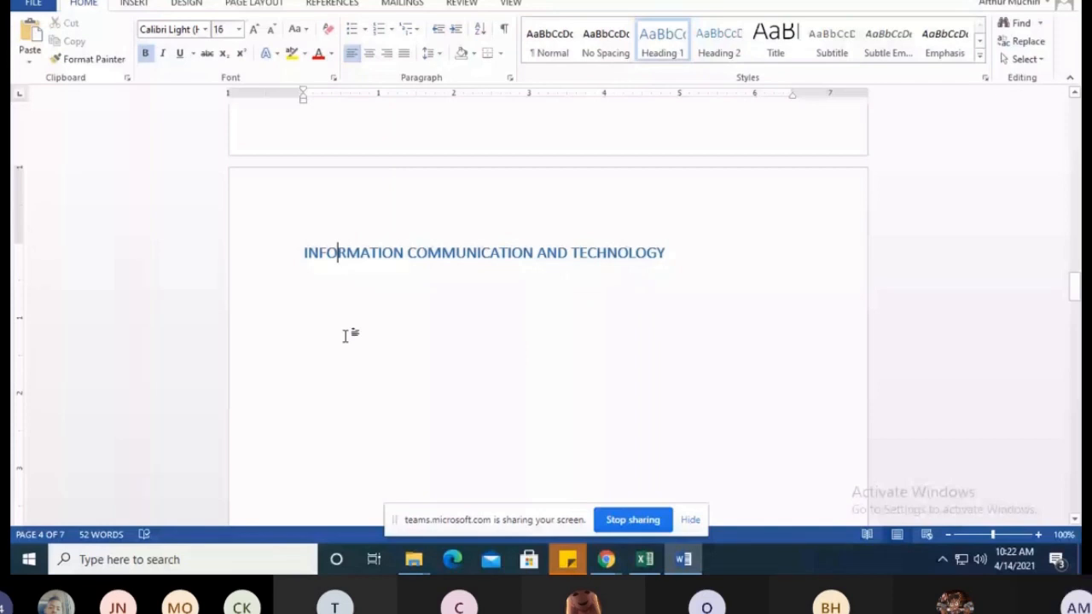
pyautogui.click(729, 263)
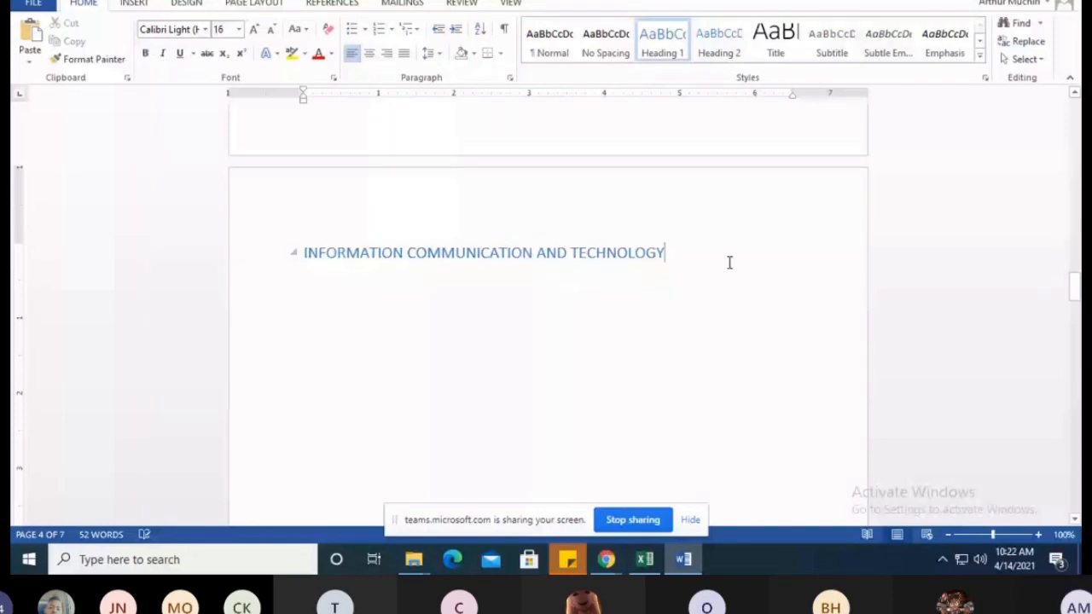
# Test filler text on a new line directly below the INFORMATION COMMUNICATION AND TECHNOLOGY heading and delete it again
pyautogui.press('Return')
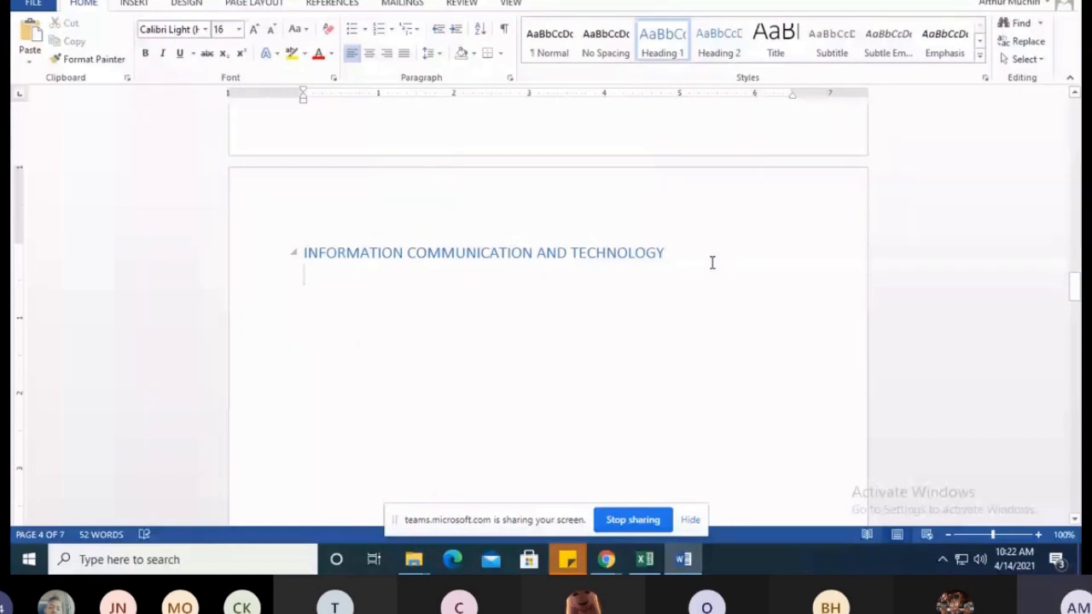
pyautogui.write('hhhhhh')
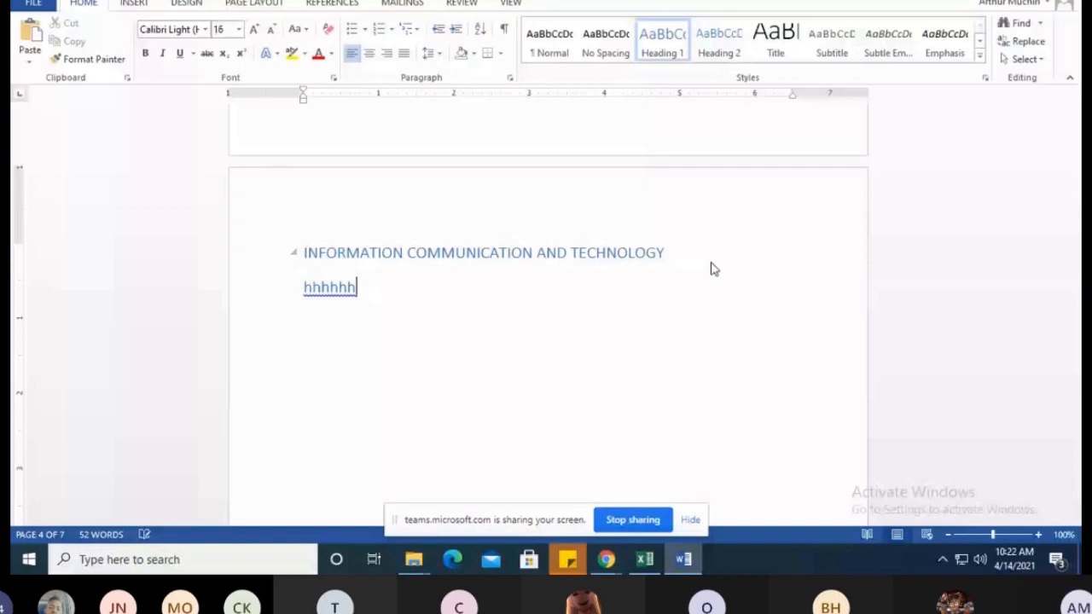
pyautogui.write('hhhhhhhhhhh')
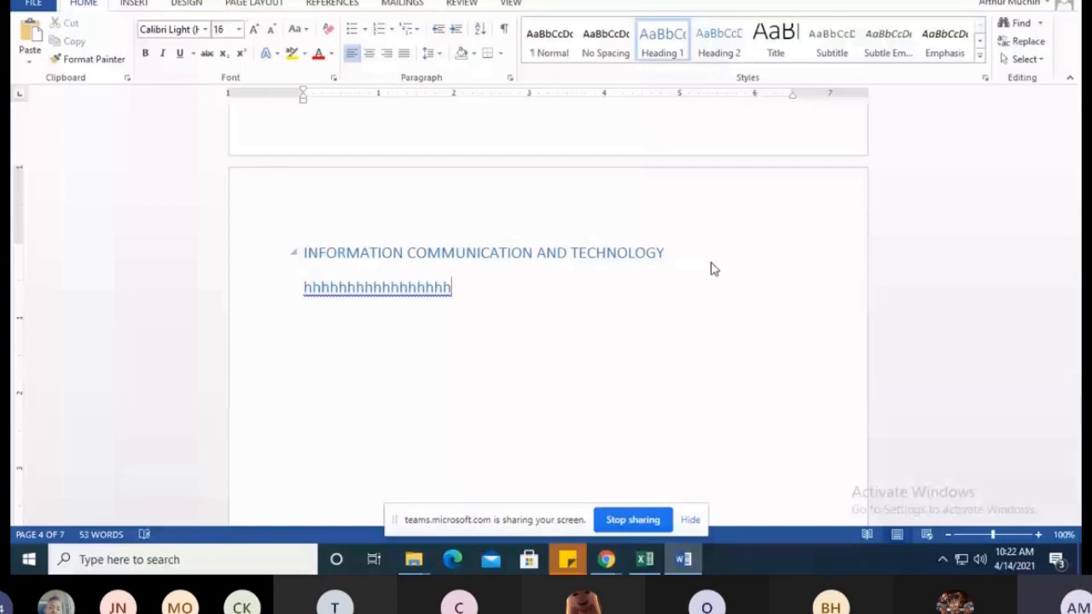
pyautogui.press('BackSpace')
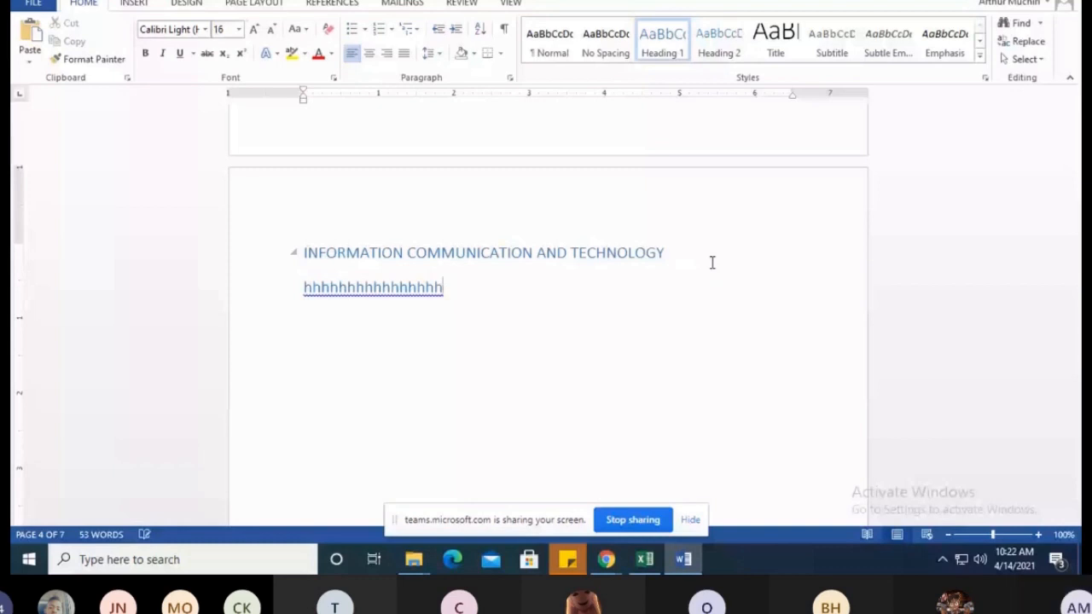
pyautogui.press('BackSpace')
pyautogui.press('BackSpace')
pyautogui.press('BackSpace')
pyautogui.press('BackSpace')
pyautogui.press('BackSpace')
pyautogui.press('BackSpace')
pyautogui.press('BackSpace')
pyautogui.press('BackSpace')
pyautogui.press('BackSpace')
pyautogui.press('BackSpace')
pyautogui.press('BackSpace')
pyautogui.press('BackSpace')
pyautogui.press('BackSpace')
pyautogui.press('BackSpace')
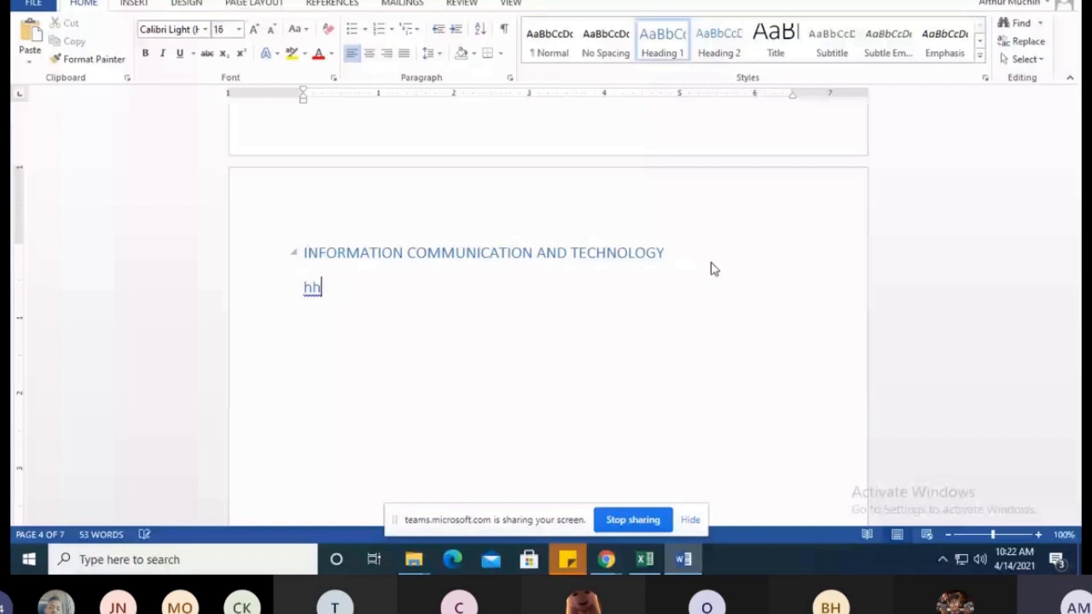
pyautogui.press('BackSpace')
pyautogui.press('BackSpace')
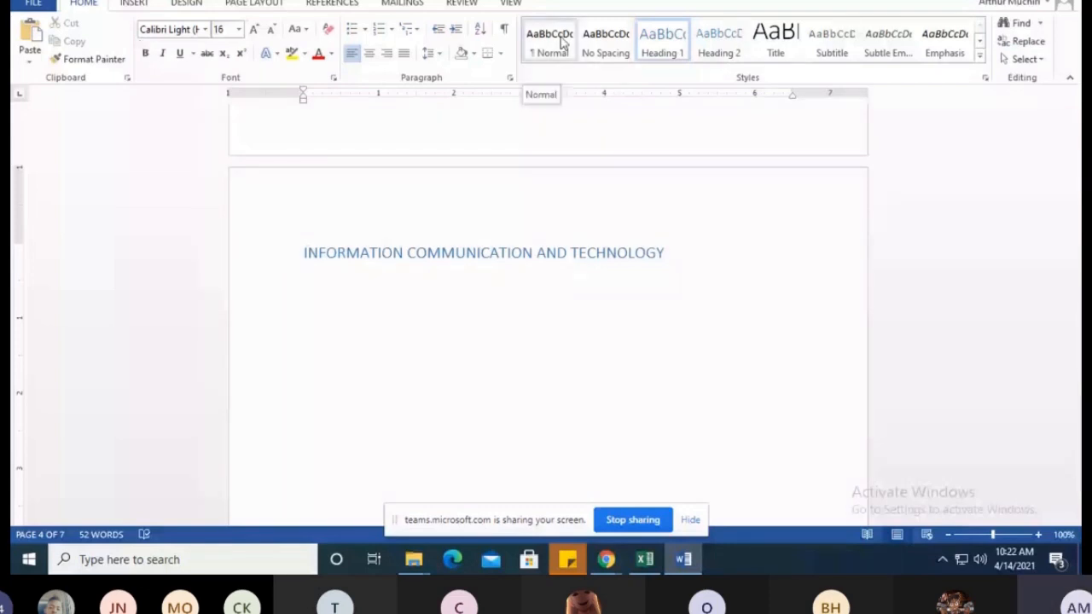
# Add the subtopic "Structured programming" in Normal style below the INFORMATION COMMUNICATION AND TECHNOLOGY heading on page 4
pyautogui.click(308, 304)
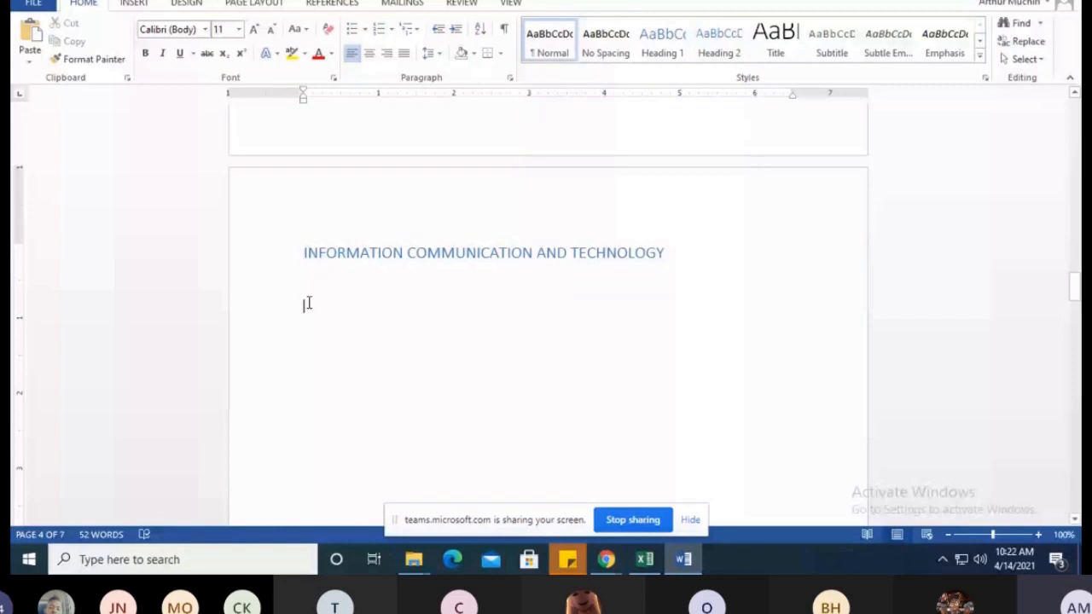
pyautogui.write('structures')
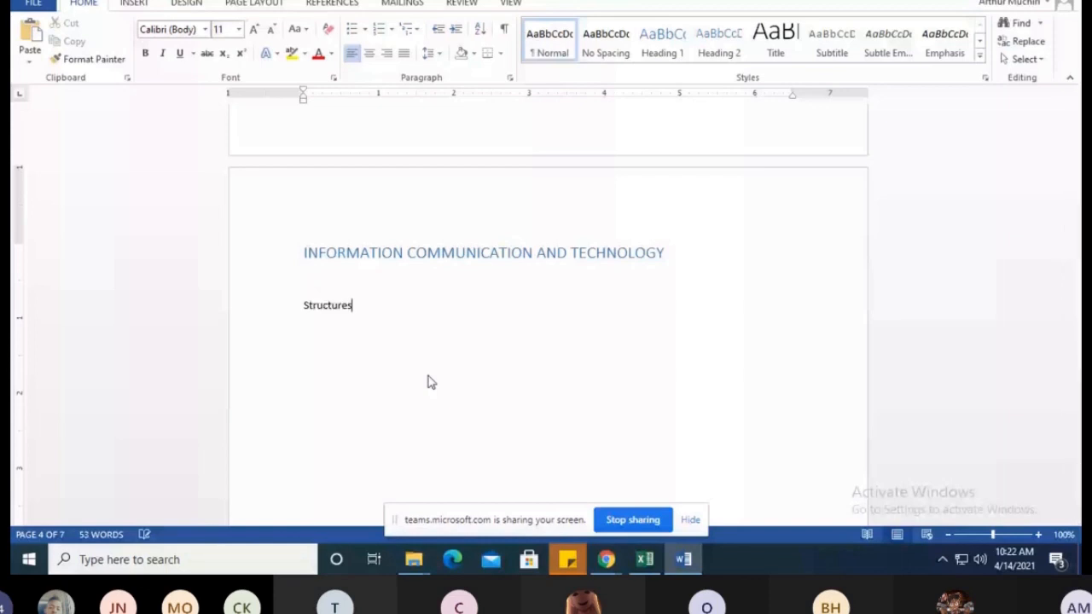
pyautogui.press('BackSpace')
pyautogui.write('d pro')
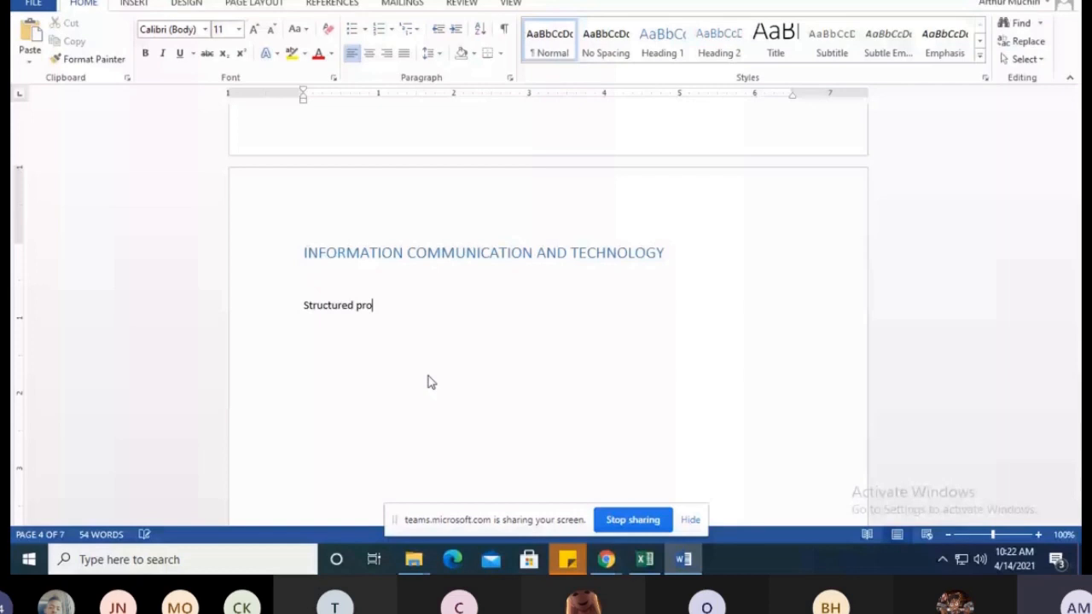
pyautogui.write('gramming')
# Change the "Structured programming" subtopic to uppercase and continue on the blank lines below it
pyautogui.moveTo(421, 305); pyautogui.dragTo(305, 313)
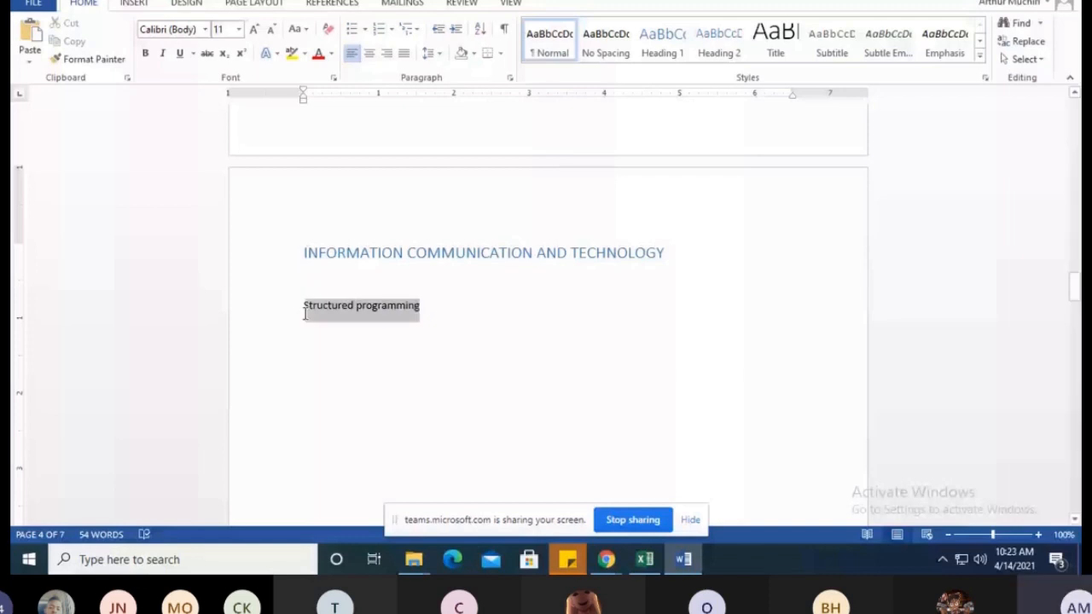
pyautogui.hotkey('shift', 'F3')
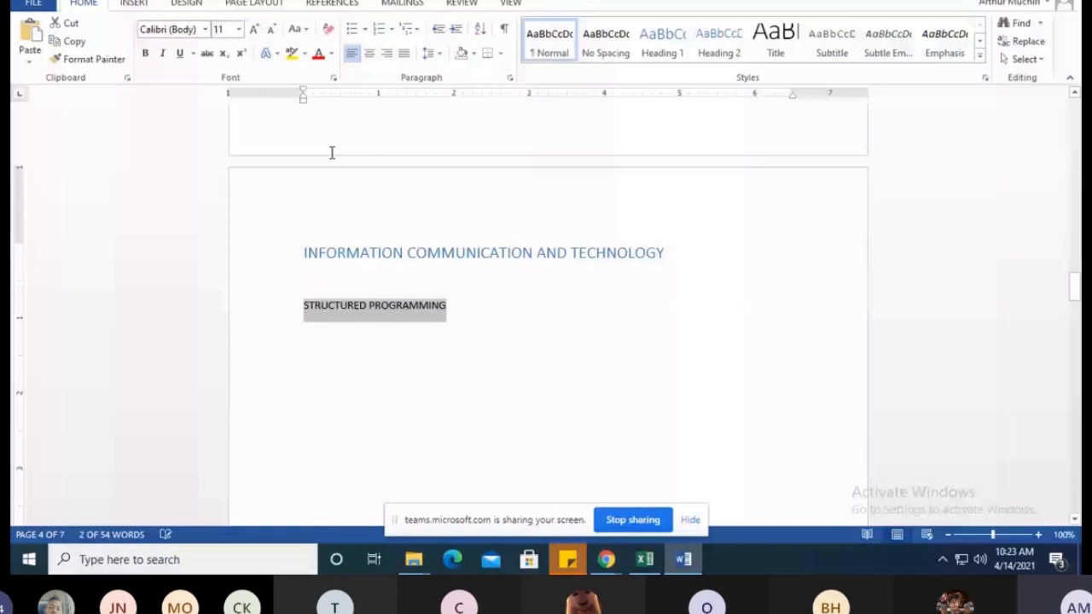
pyautogui.press('Down')
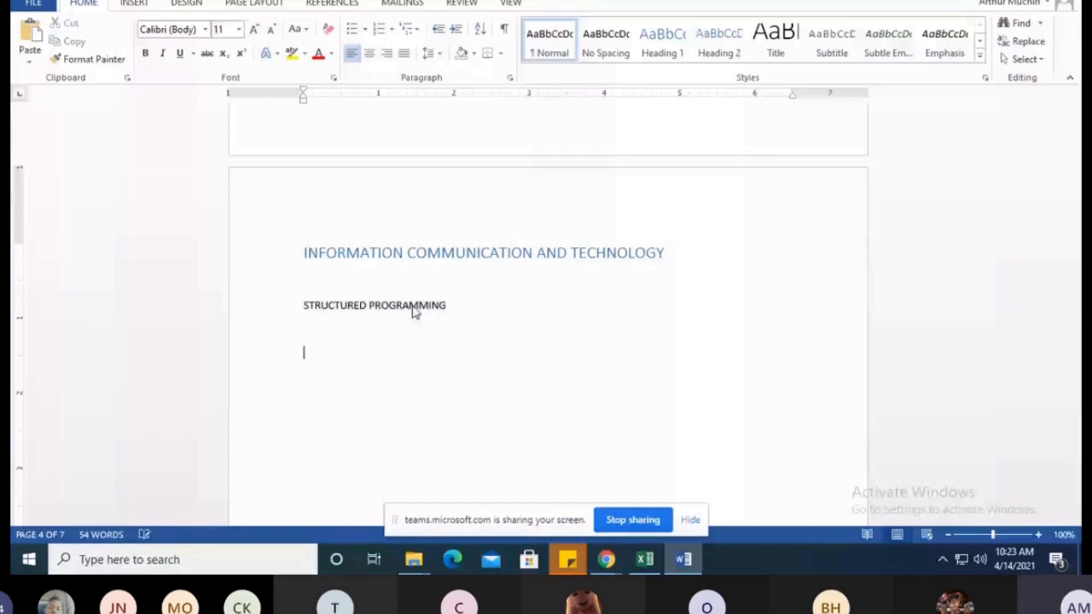
pyautogui.scroll(-3, 304, 414)
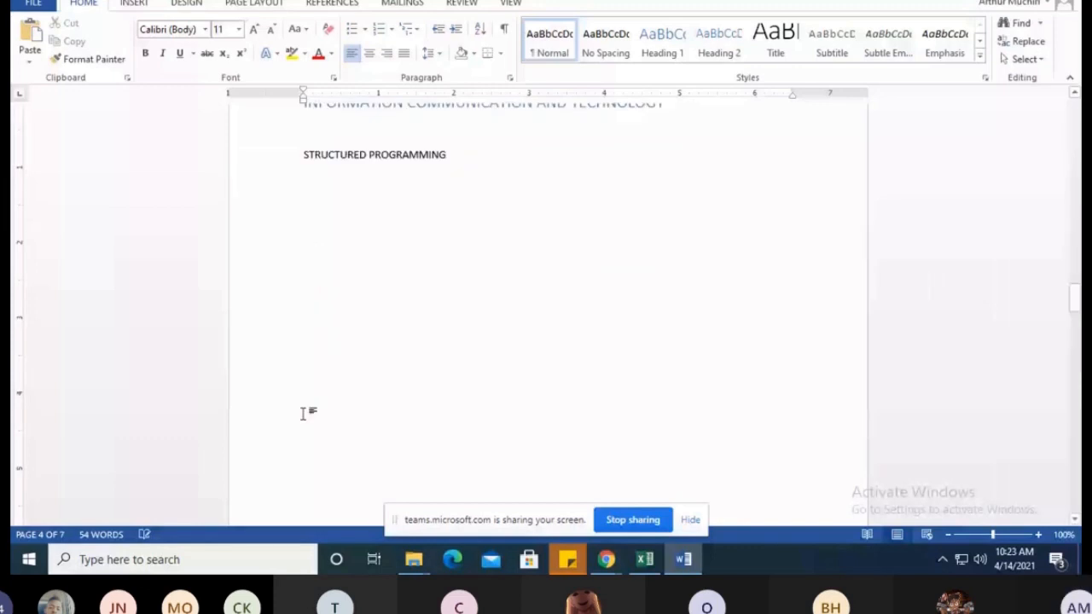
# Add the subtopic "ANDROID" a few lines below STRUCTURED PROGRAMMING and leave blank lines below it
pyautogui.write('A')
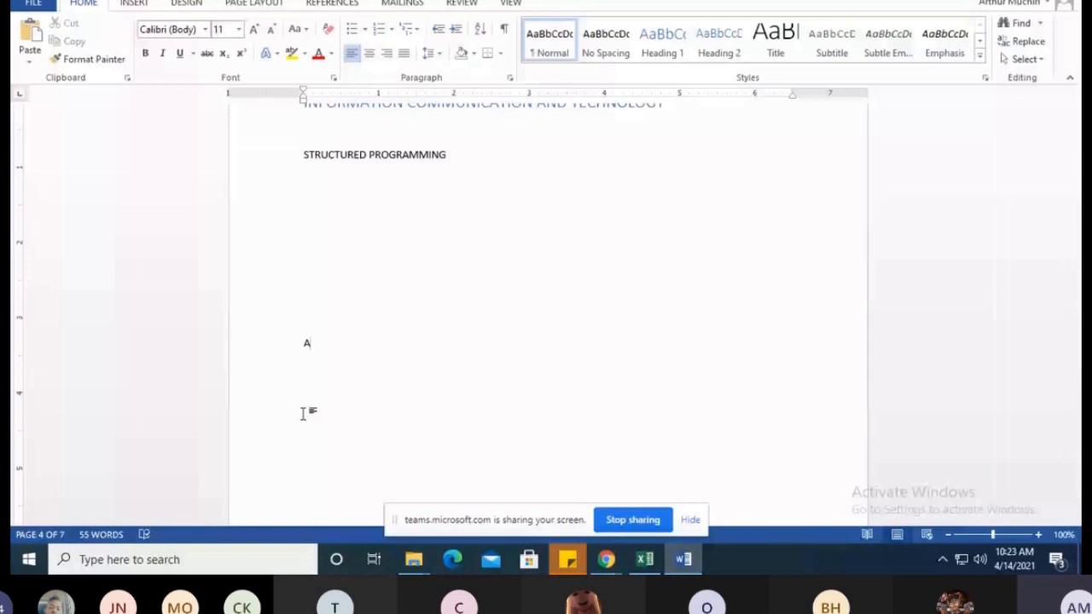
pyautogui.write('NDRO')
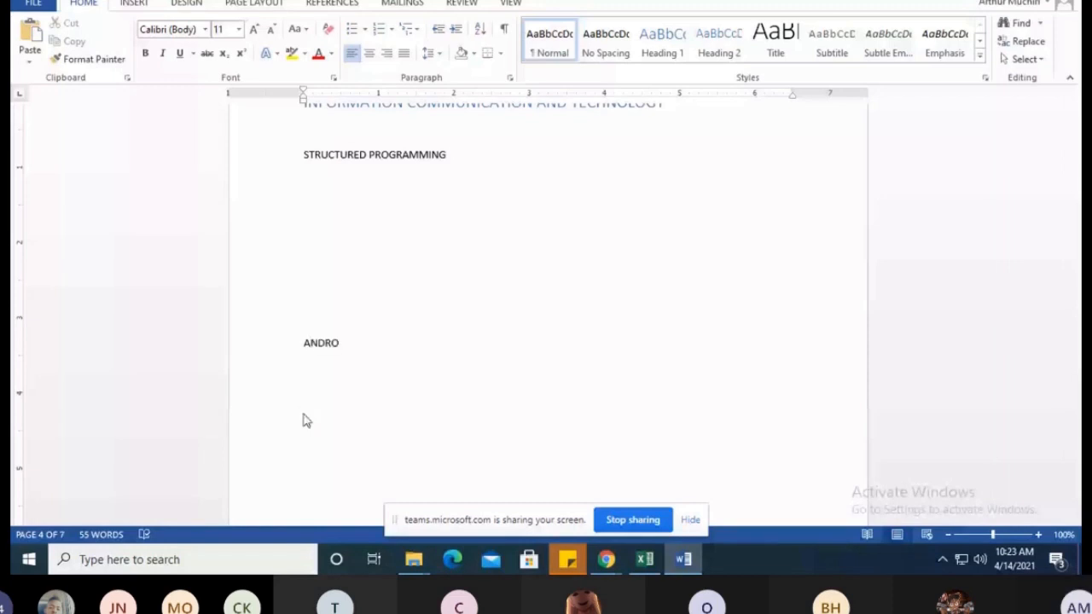
pyautogui.write('ID')
pyautogui.scroll(-3, 306, 420)
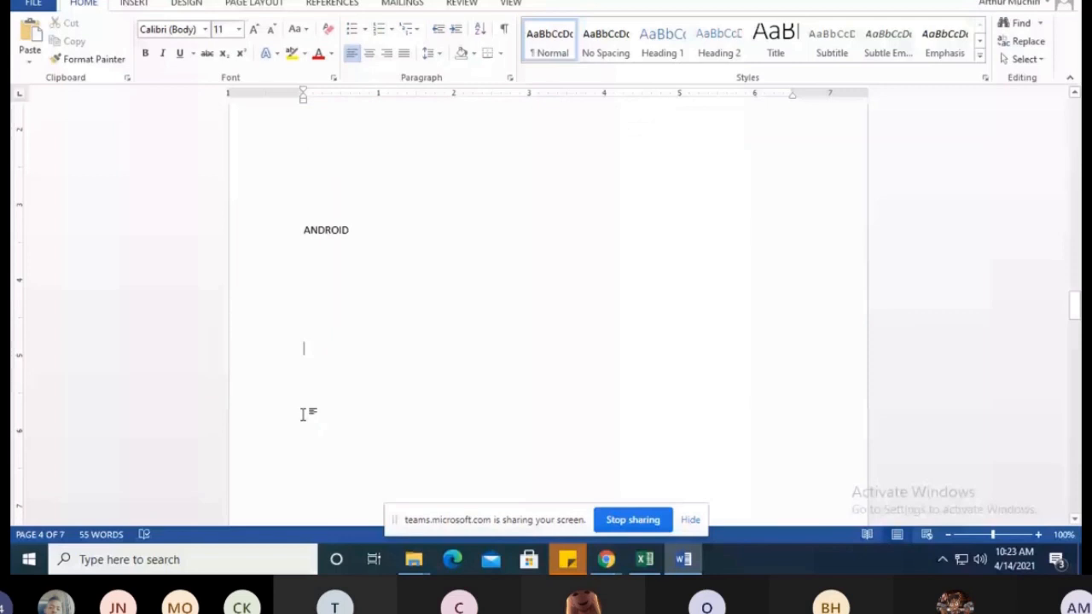
# Add the subtopic "INTERNET OF THINGS" a few lines below ANDROID, followed by blank lines
pyautogui.write('IN')
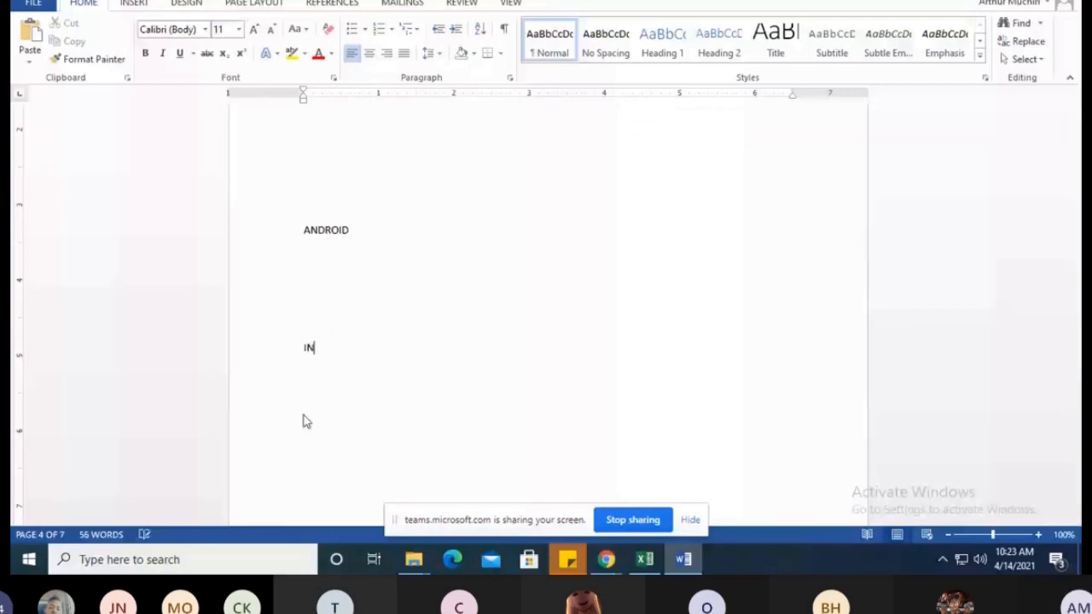
pyautogui.write('TERNET ')
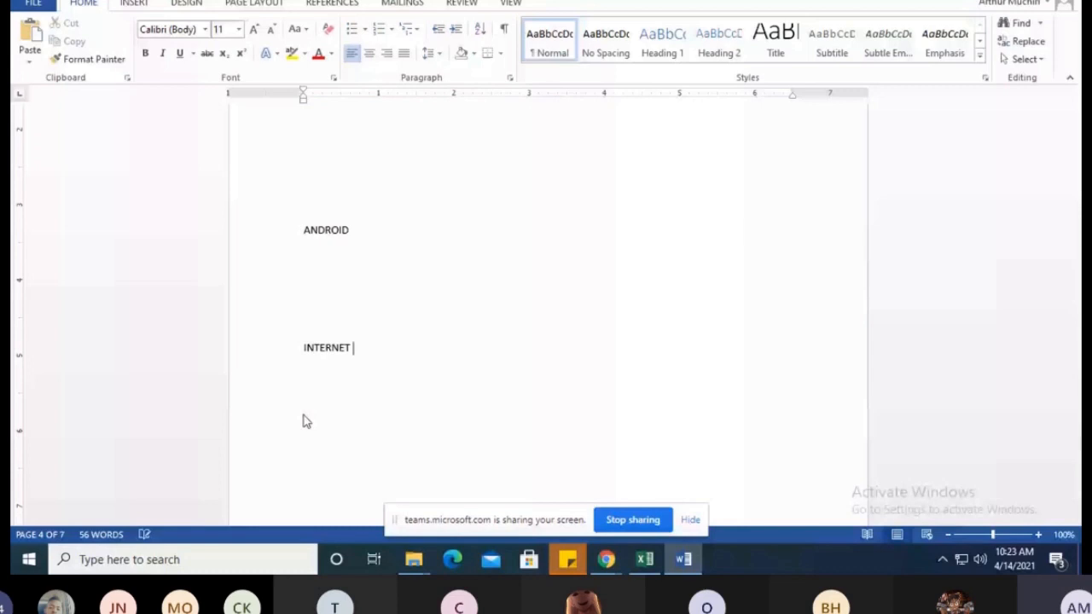
pyautogui.write('OF THINGS')
pyautogui.press('Return')
pyautogui.press('Return')
pyautogui.scroll(-3, 329, 395)
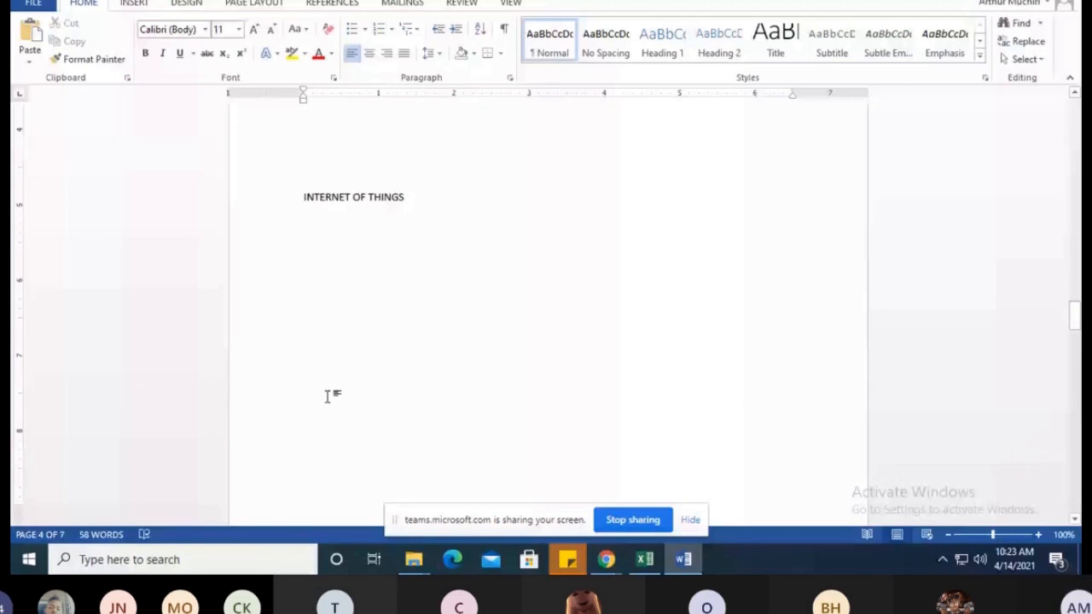
# Add the subtopic "CRYPTO CURRENCY" a few lines below INTERNET OF THINGS on page 4
pyautogui.write('CRYPTO')
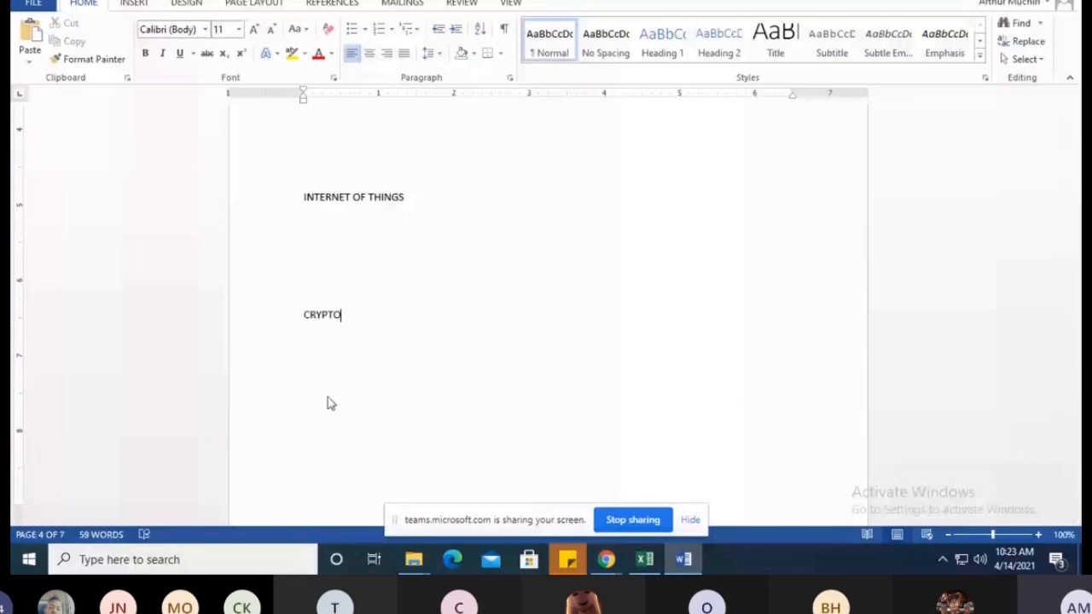
pyautogui.write(' CURRENCY')
pyautogui.scroll(6, 338, 177)
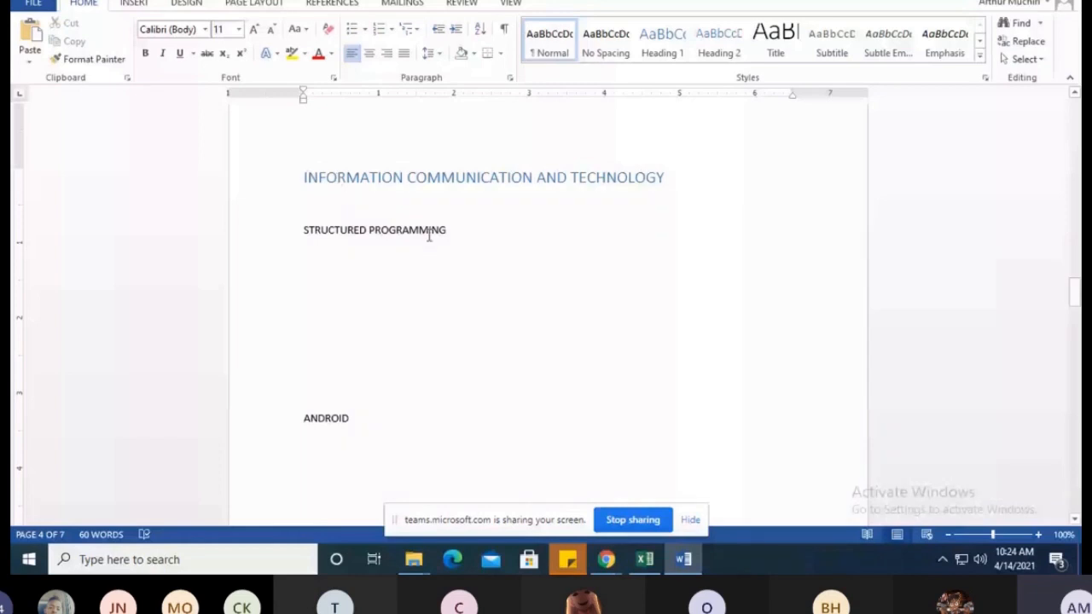
# Apply the Normal style to the STRUCTURED PROGRAMMING subtopic and the blank line above it
pyautogui.scroll(-1, 485, 142)
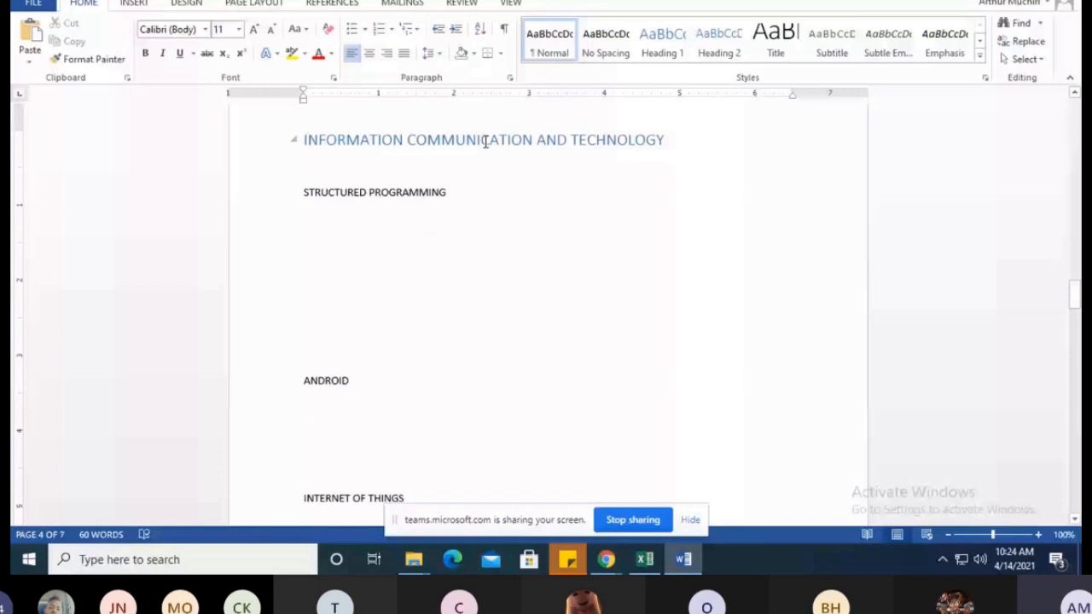
pyautogui.tripleClick(304, 191)
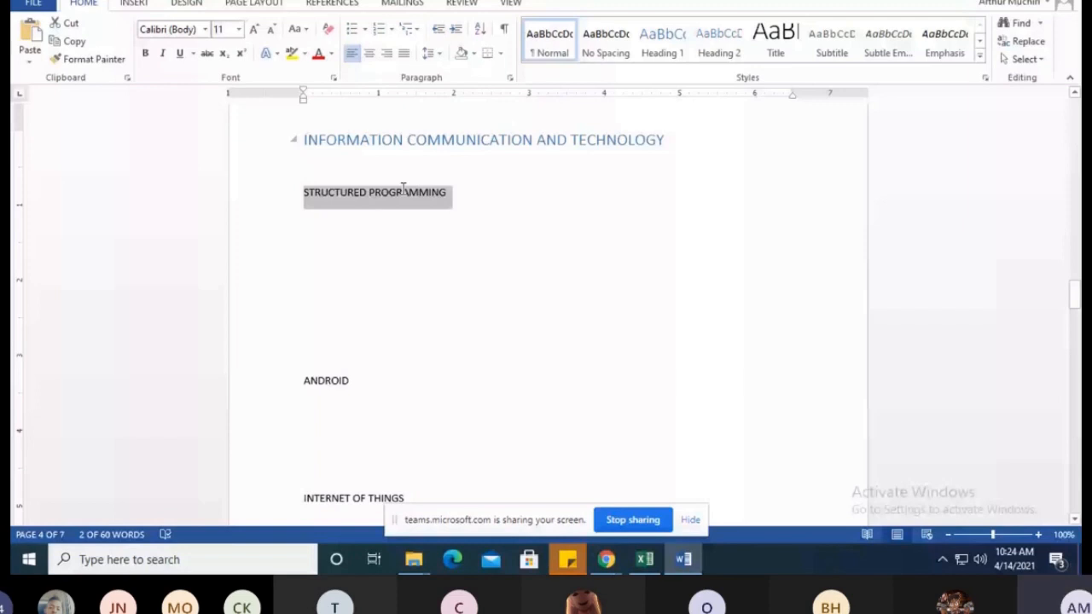
pyautogui.click(564, 47)
pyautogui.click(319, 231)
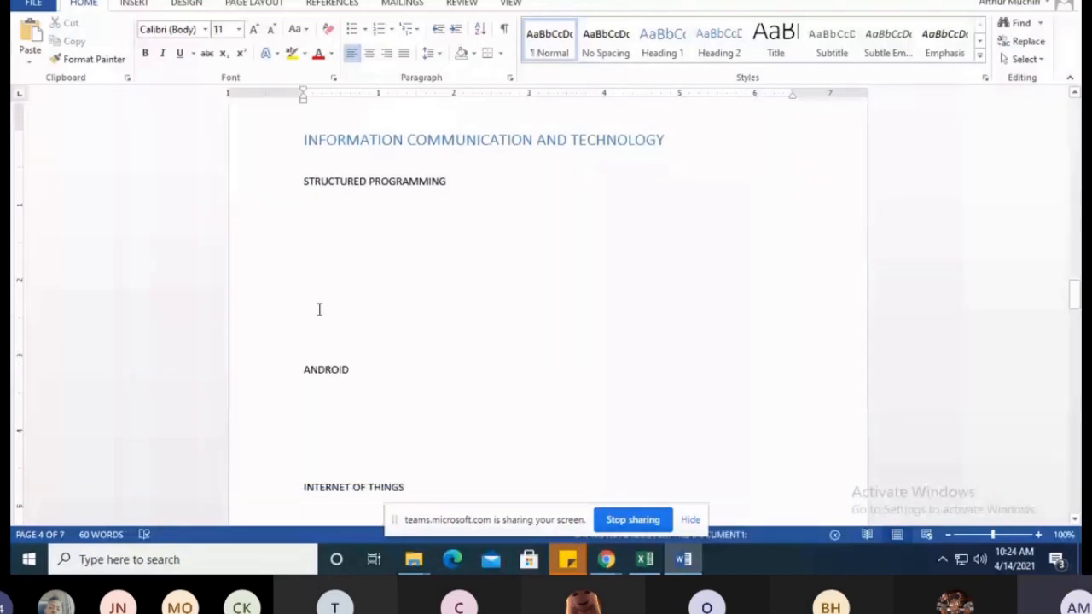
# Add the subtopic "CUSTOMER MANAGEMENT" below the SALES AND MARKETTING heading on page 5, followed by blank lines
pyautogui.scroll(-6, 319, 309)
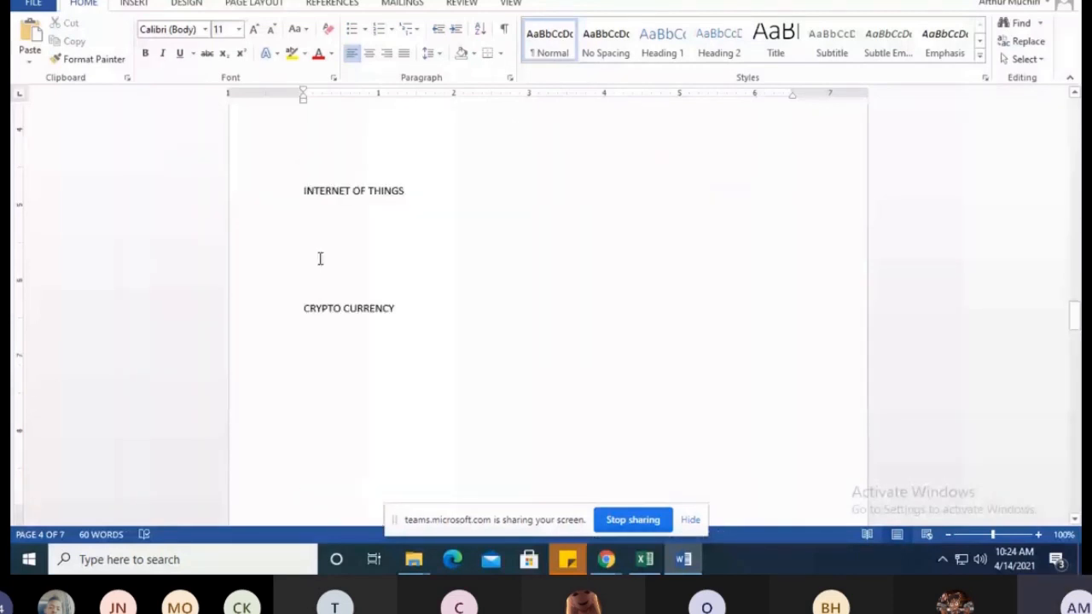
pyautogui.scroll(-2, 320, 259)
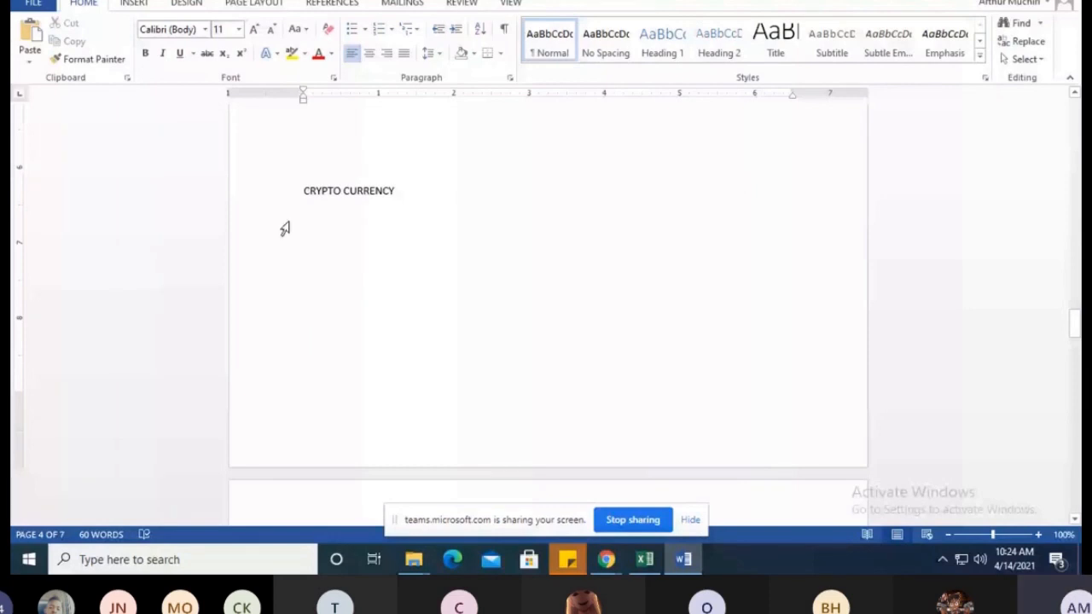
pyautogui.scroll(5, 285, 229)
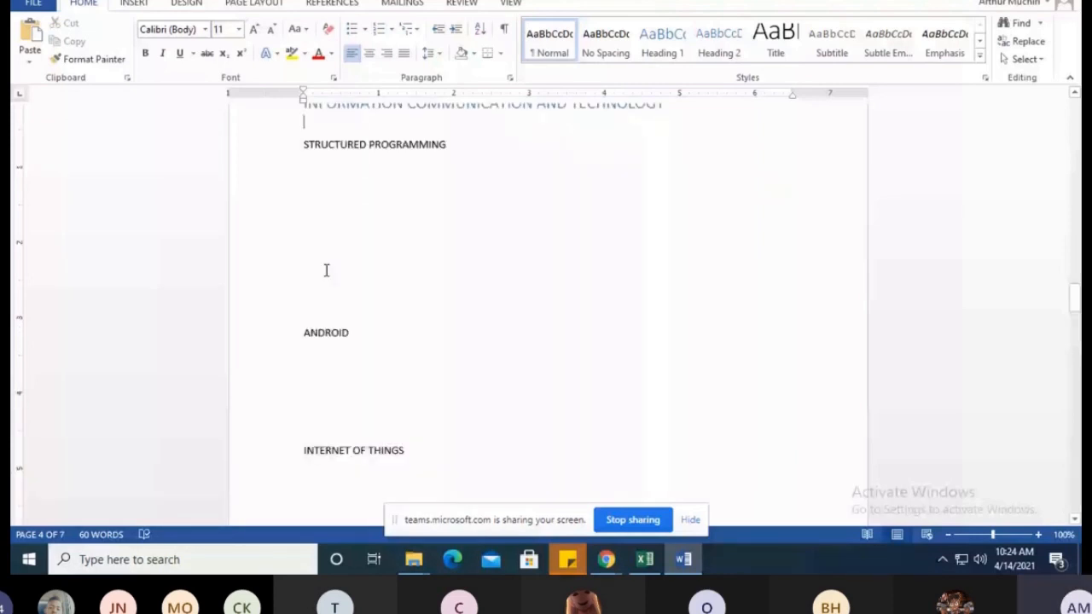
pyautogui.scroll(-2, 447, 253)
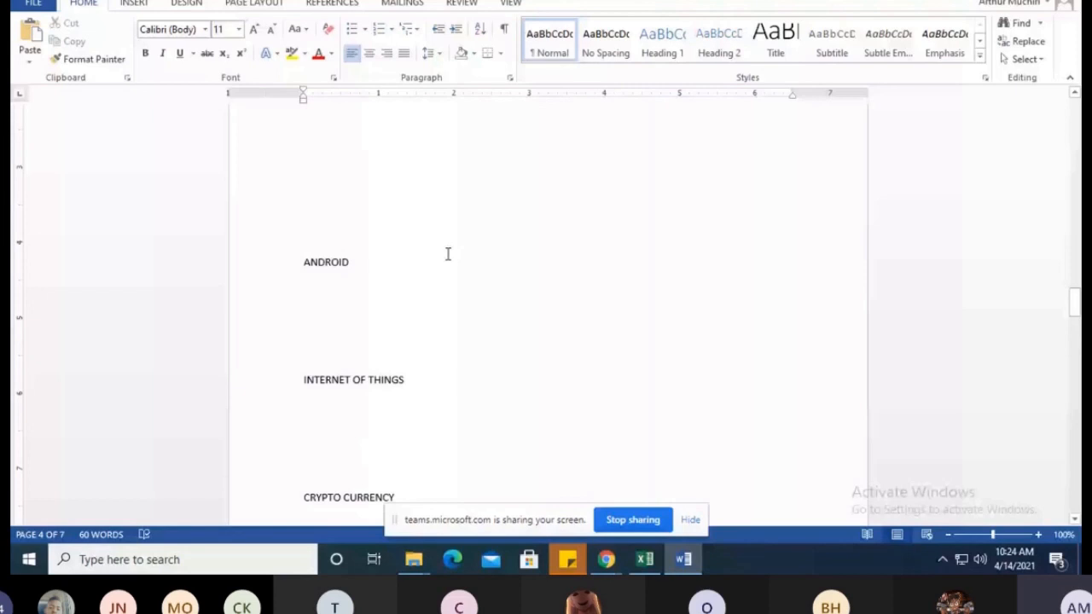
pyautogui.scroll(-8, 322, 249)
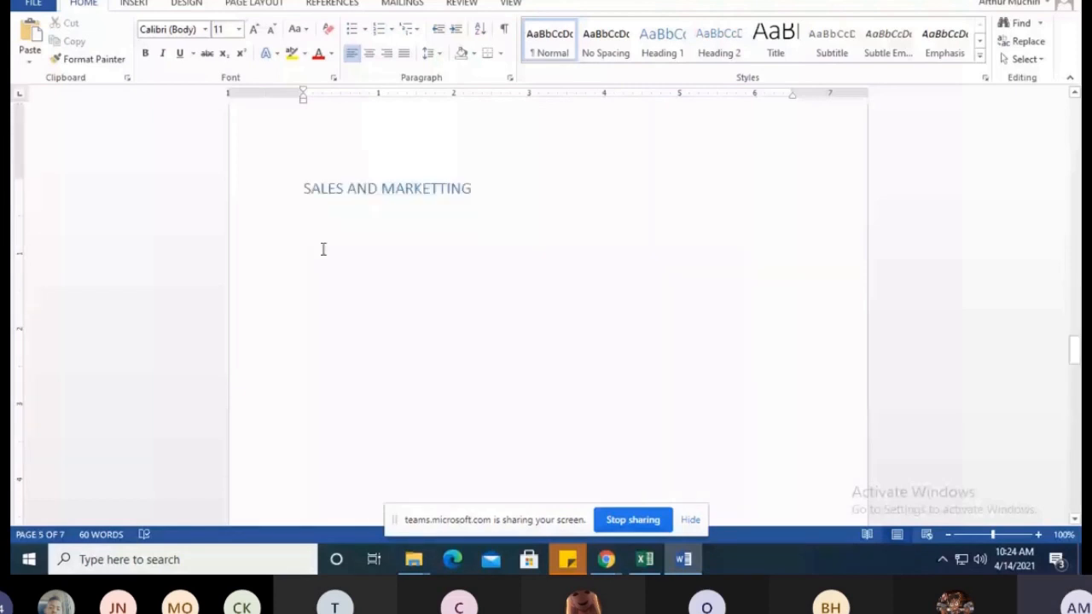
pyautogui.click(322, 252)
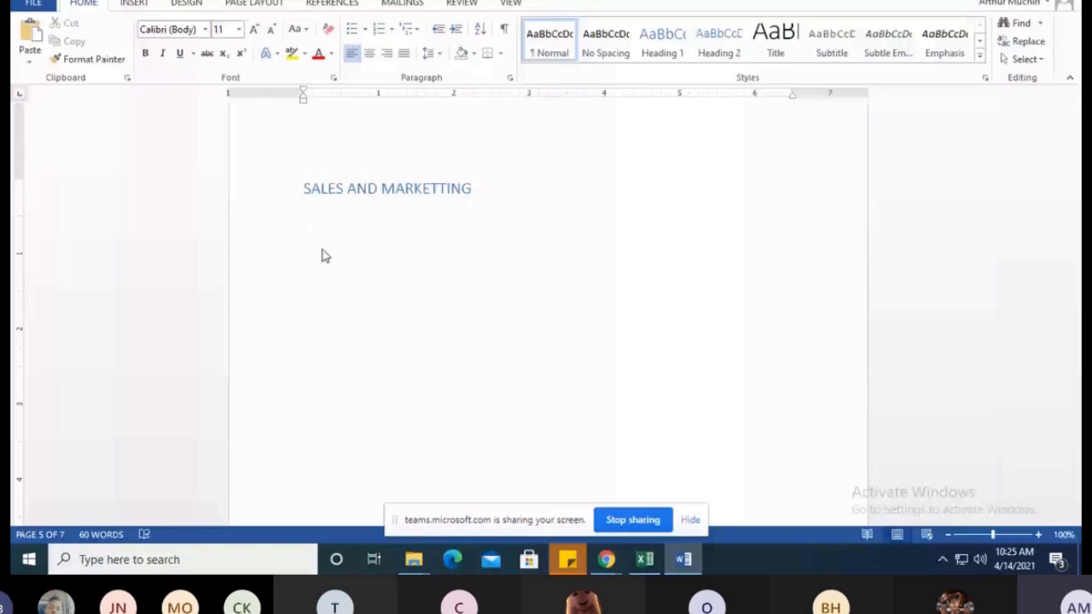
pyautogui.write('CUSTOR')
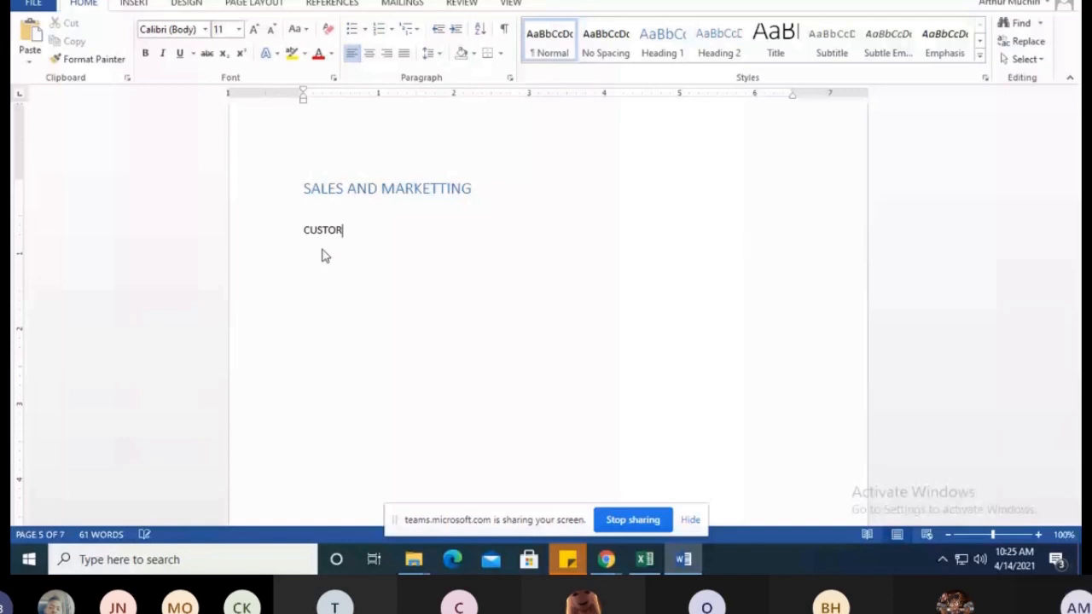
pyautogui.write('MER MANAGENT')
pyautogui.press('BackSpace')
pyautogui.press('BackSpace')
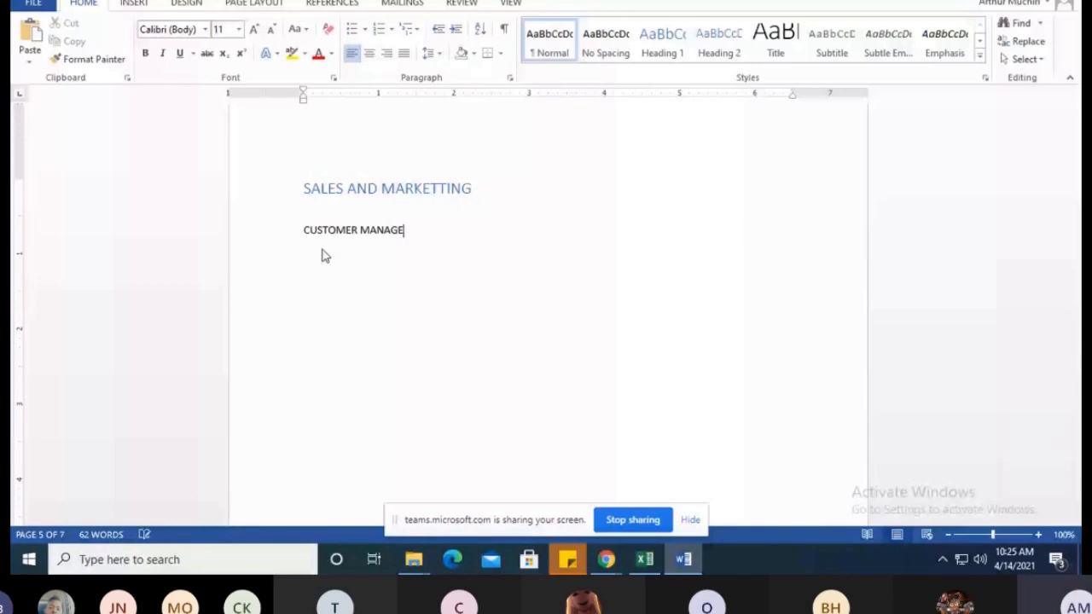
pyautogui.write('MENT')
pyautogui.press('Return')
pyautogui.press('Return')
pyautogui.press('Return')
pyautogui.press('Return')
pyautogui.press('Return')
# Add the subtopic "CLIENT RETENTION" below CUSTOMER MANAGEMENT, followed by several blank lines
pyautogui.write('CLIENT RER')
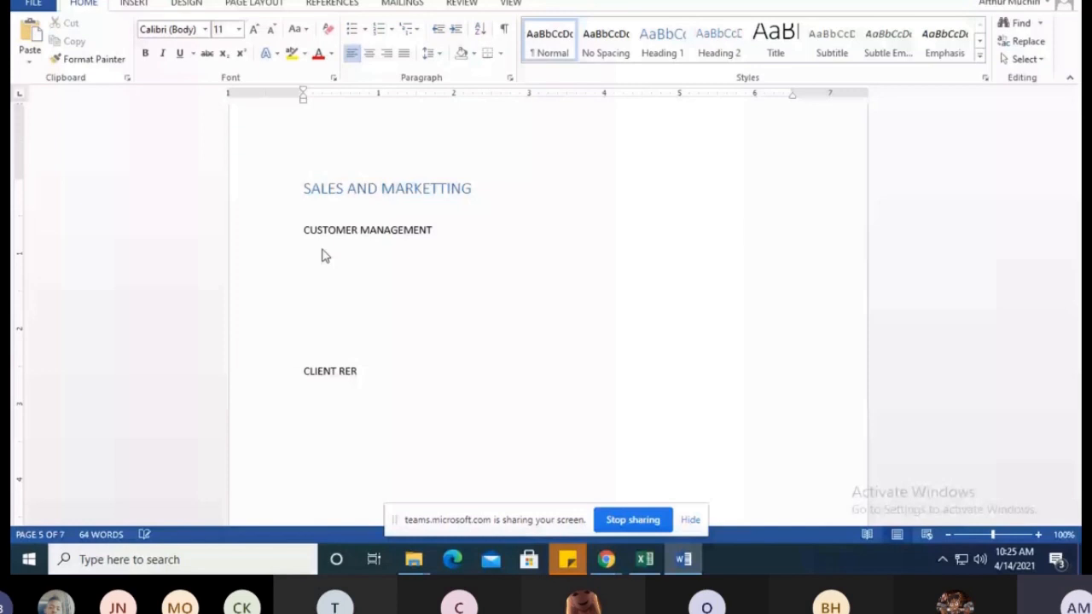
pyautogui.press('BackSpace')
pyautogui.write('TENTION')
pyautogui.press('Return')
pyautogui.press('Return')
pyautogui.press('Return')
pyautogui.press('Return')
pyautogui.press('Return')
pyautogui.press('Return')
# Add the subtopic "PRICE NEGOTIATION" below CLIENT RETENTION, correcting the spelling of its second word
pyautogui.write('P')
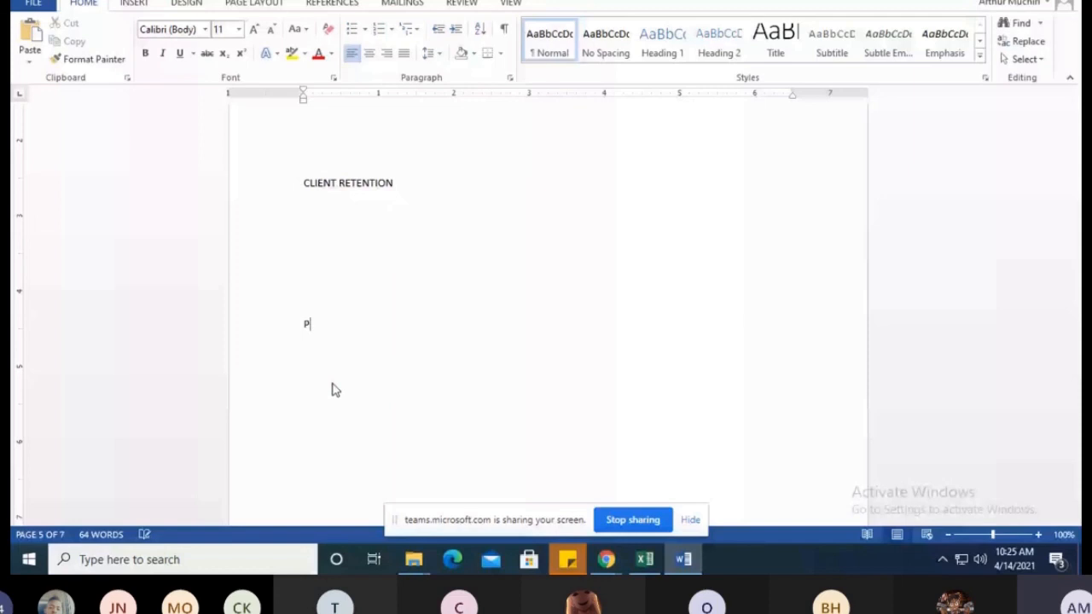
pyautogui.write('RICE')
pyautogui.scroll(-3, 335, 390)
pyautogui.click(361, 176)
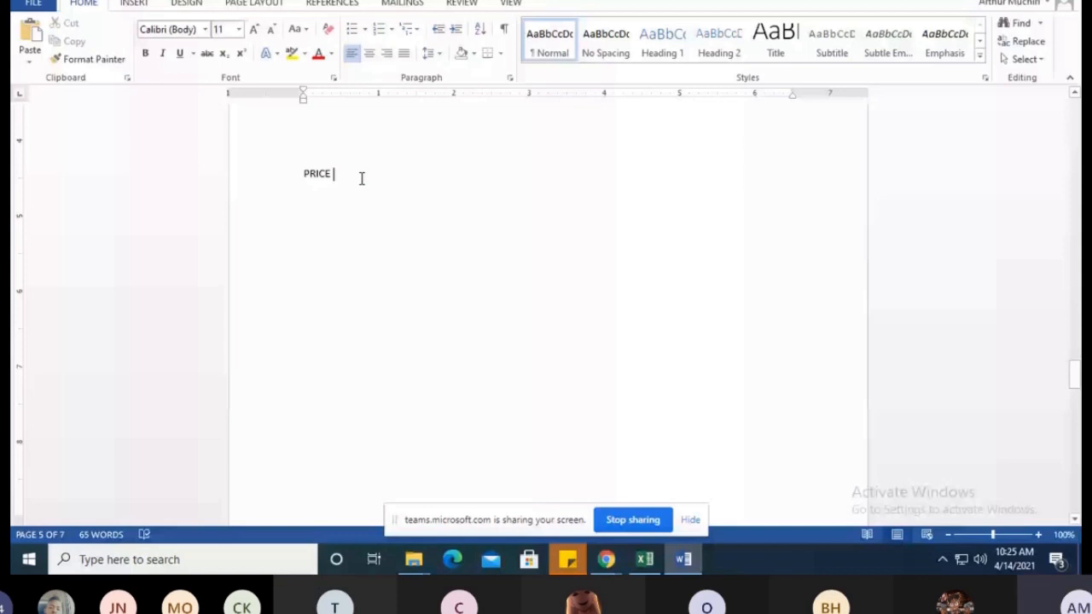
pyautogui.scroll(2, 359, 222)
pyautogui.write('NEGOTION')
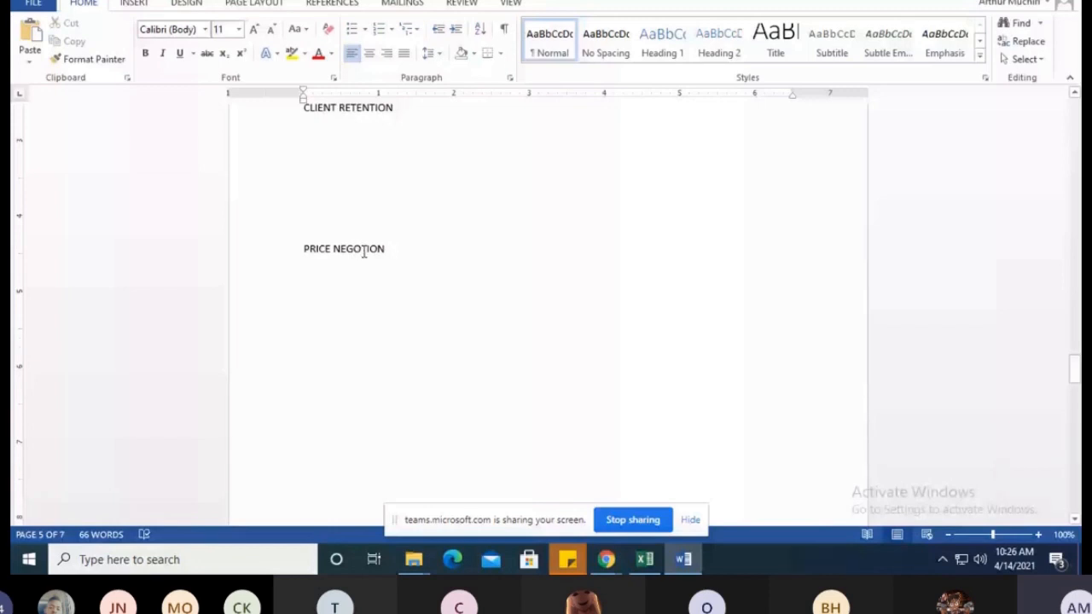
pyautogui.doubleClick(367, 249)
pyautogui.click(373, 249)
pyautogui.doubleClick(373, 248)
pyautogui.press('BackSpace')
pyautogui.write('NEGOTIATION')
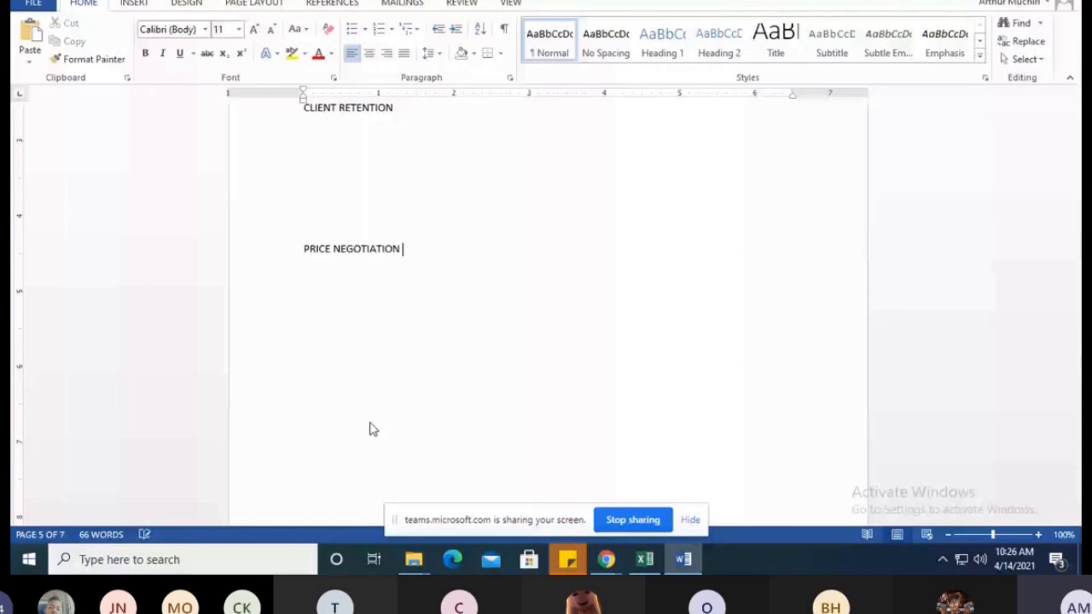
# Review the subtopics under SALES AND MARKETTING and place the cursor below the HUMAN RESOURCE heading on page 6
pyautogui.scroll(5, 345, 307)
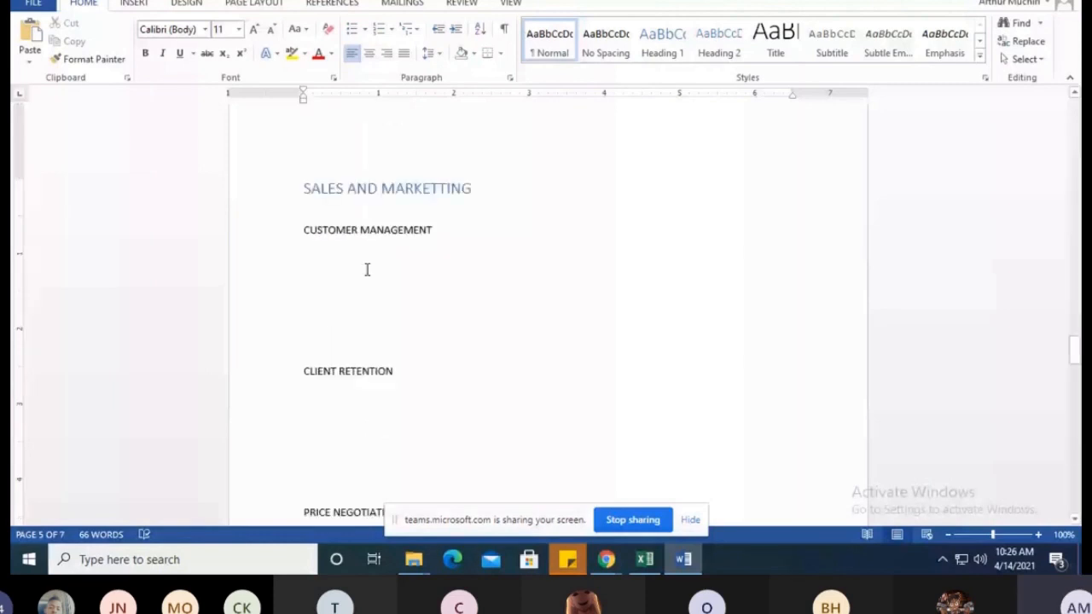
pyautogui.scroll(-2, 298, 261)
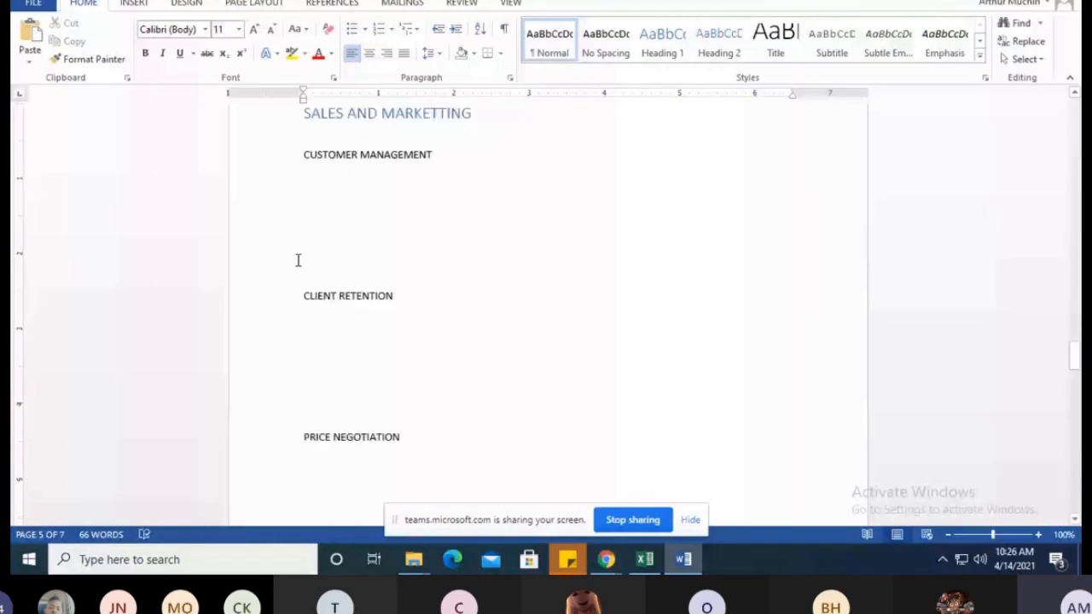
pyautogui.scroll(-3, 297, 260)
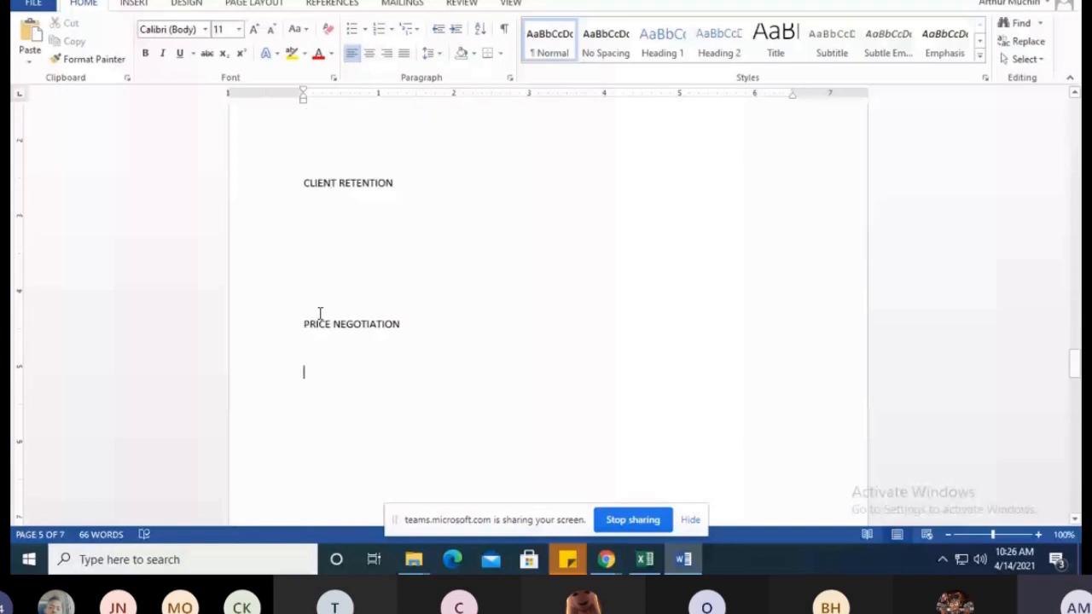
pyautogui.scroll(5, 368, 195)
pyautogui.scroll(-1, 367, 162)
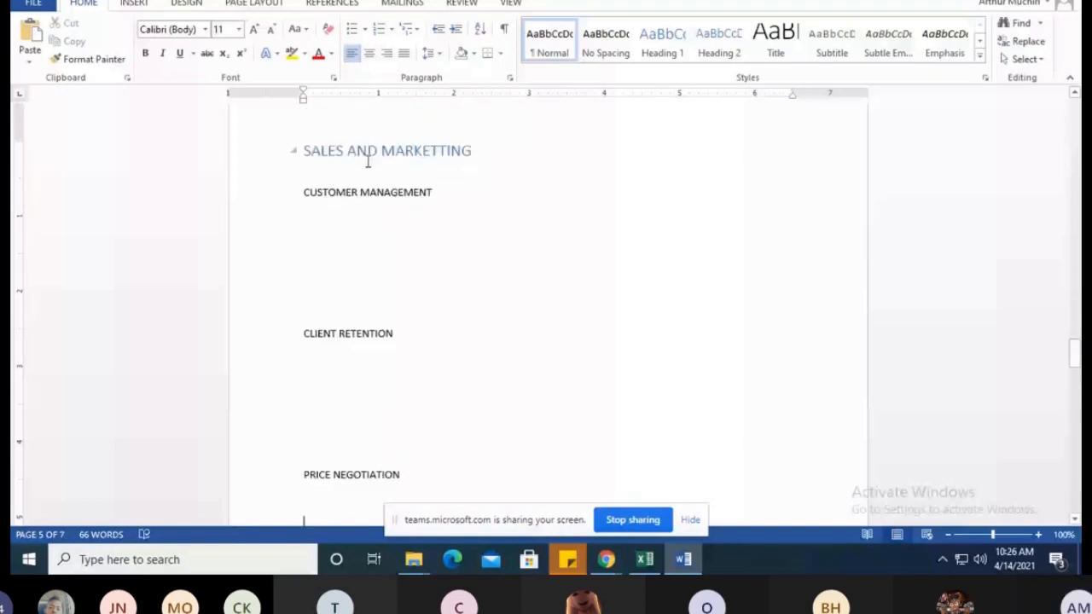
pyautogui.scroll(-5, 399, 263)
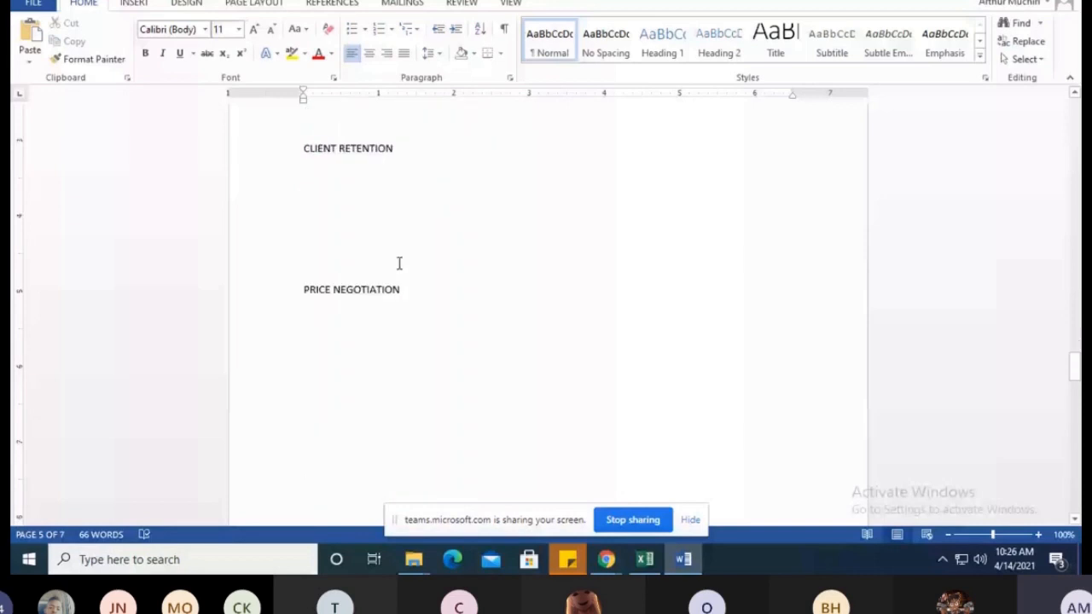
pyautogui.scroll(-5, 399, 264)
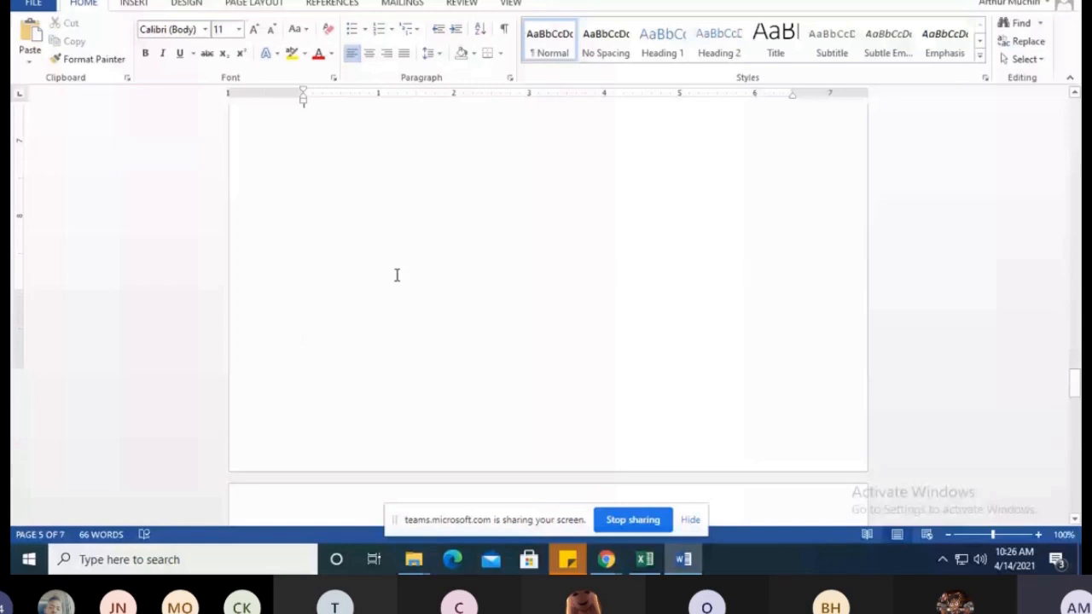
pyautogui.scroll(-5, 396, 274)
pyautogui.click(311, 274)
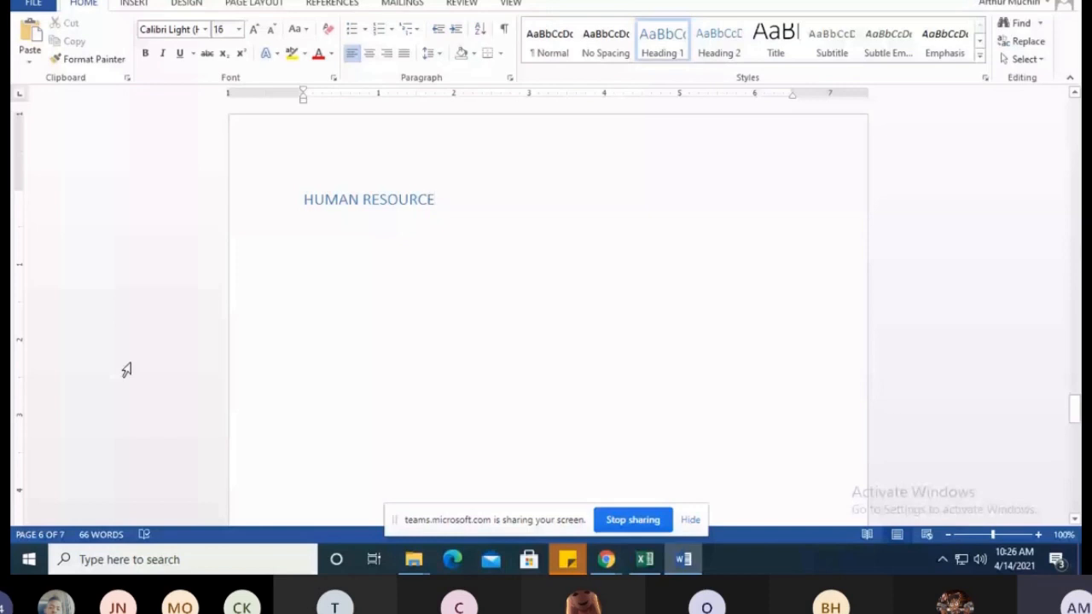
# Start a body-text line directly below the HUMAN RESOURCE heading on page 6
pyautogui.press('Return')
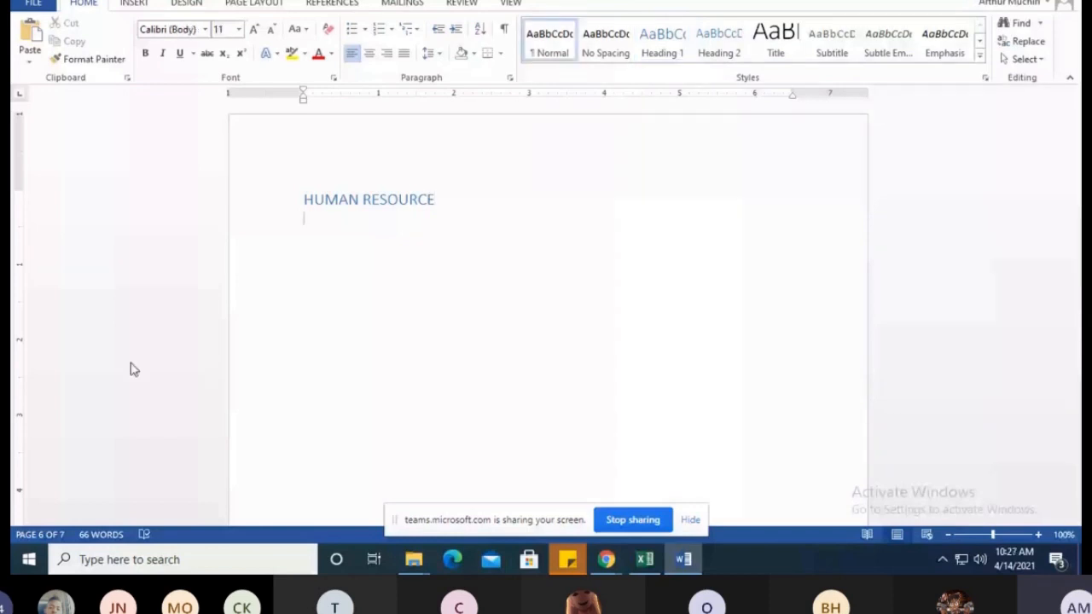
pyautogui.click(453, 202)
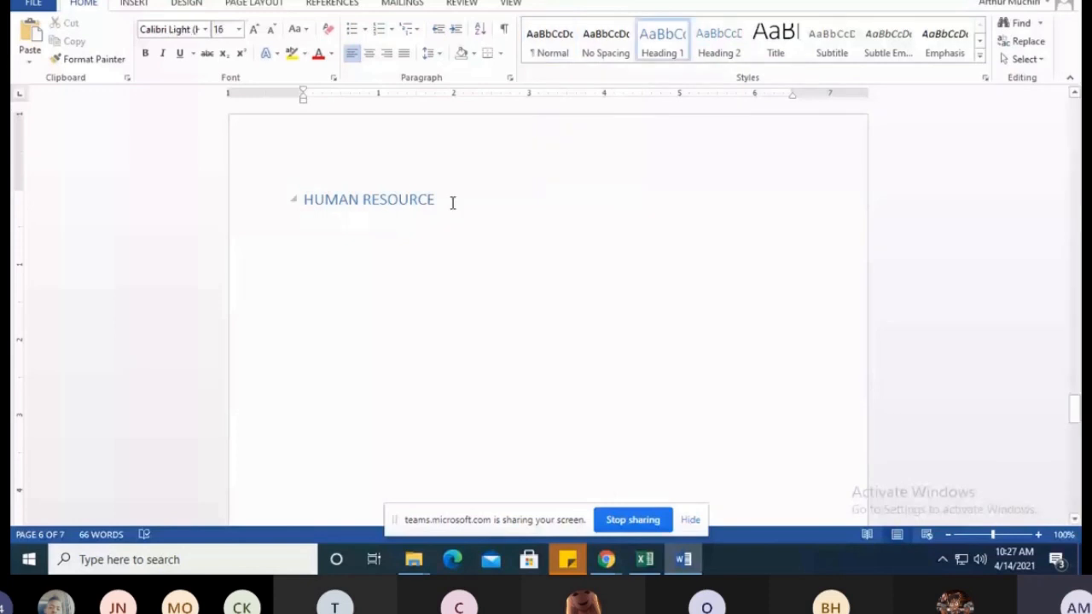
pyautogui.press('Down')
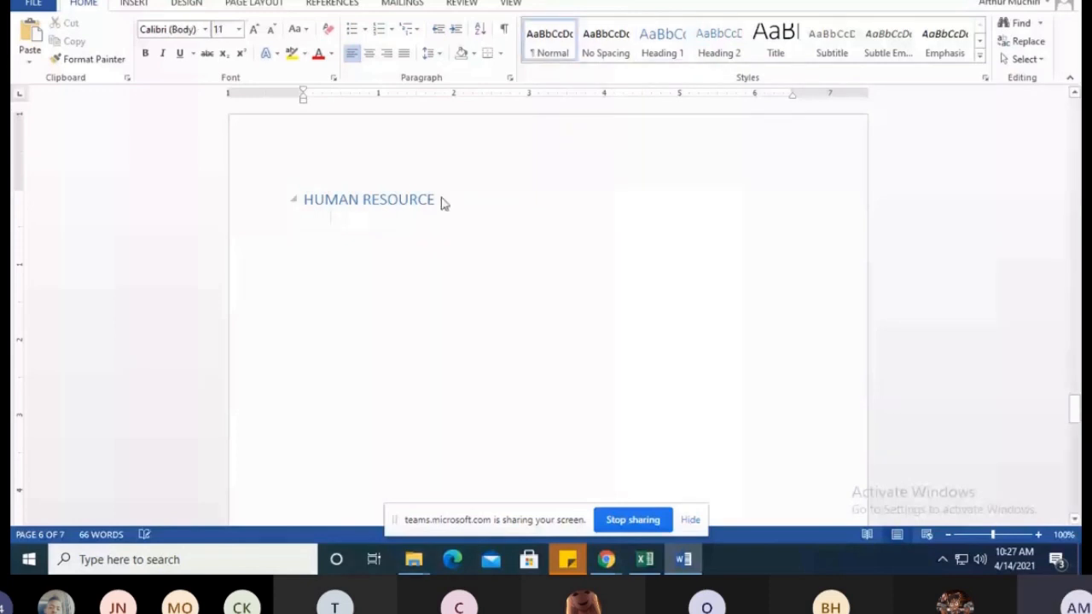
pyautogui.write('HHHHH')
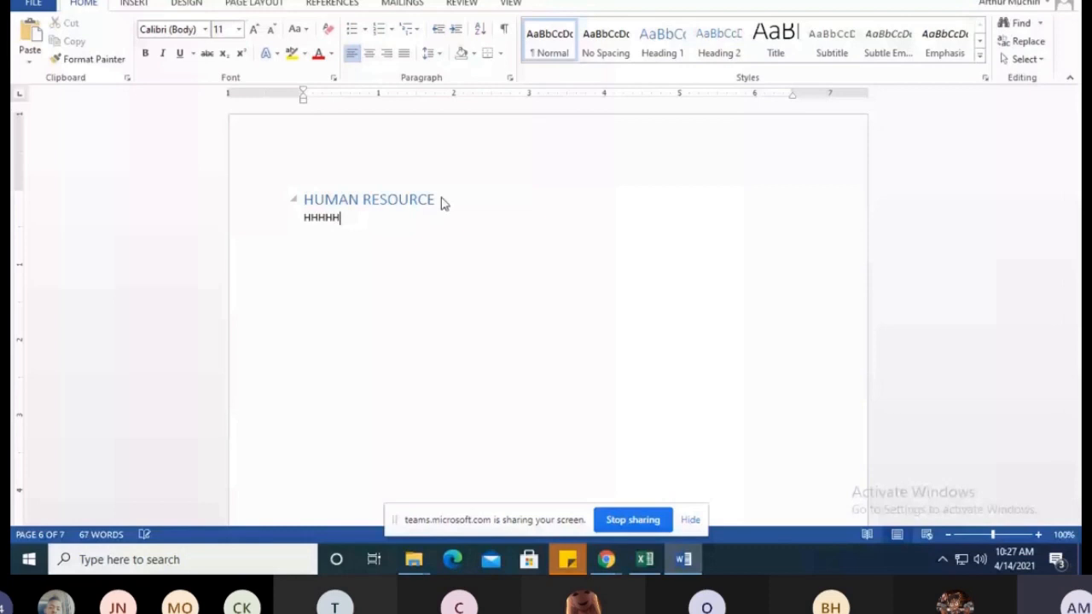
pyautogui.write('HHHH')
pyautogui.moveTo(363, 218); pyautogui.dragTo(302, 220)
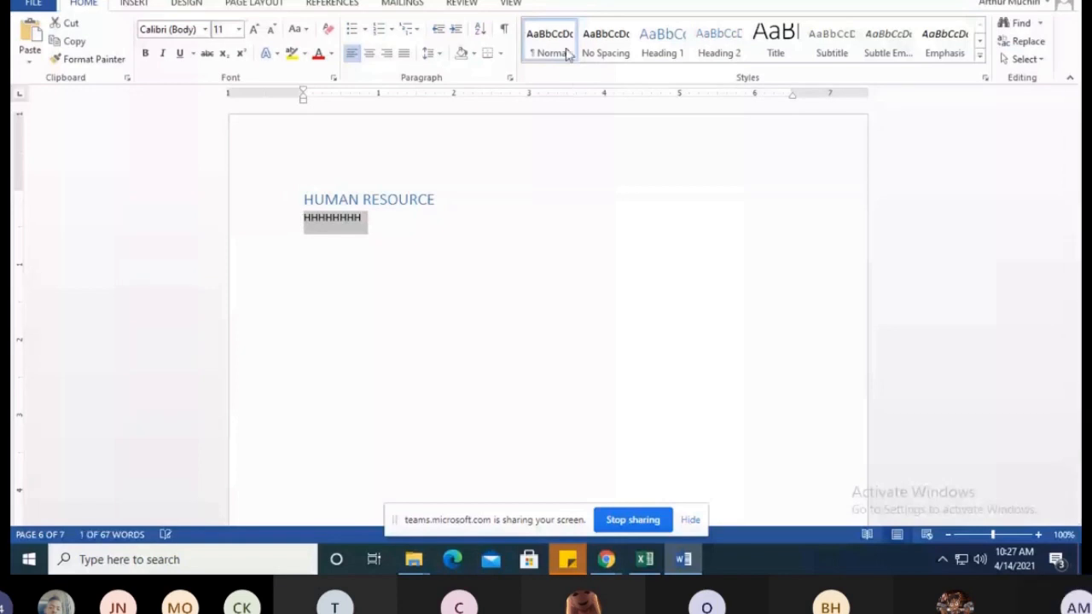
pyautogui.click(300, 260)
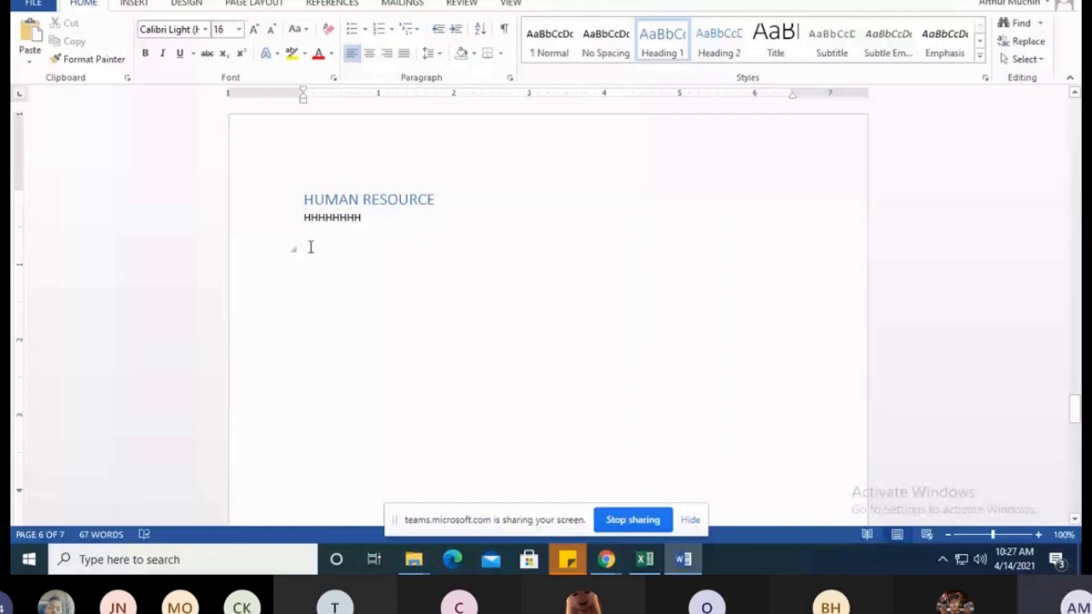
pyautogui.click(401, 220)
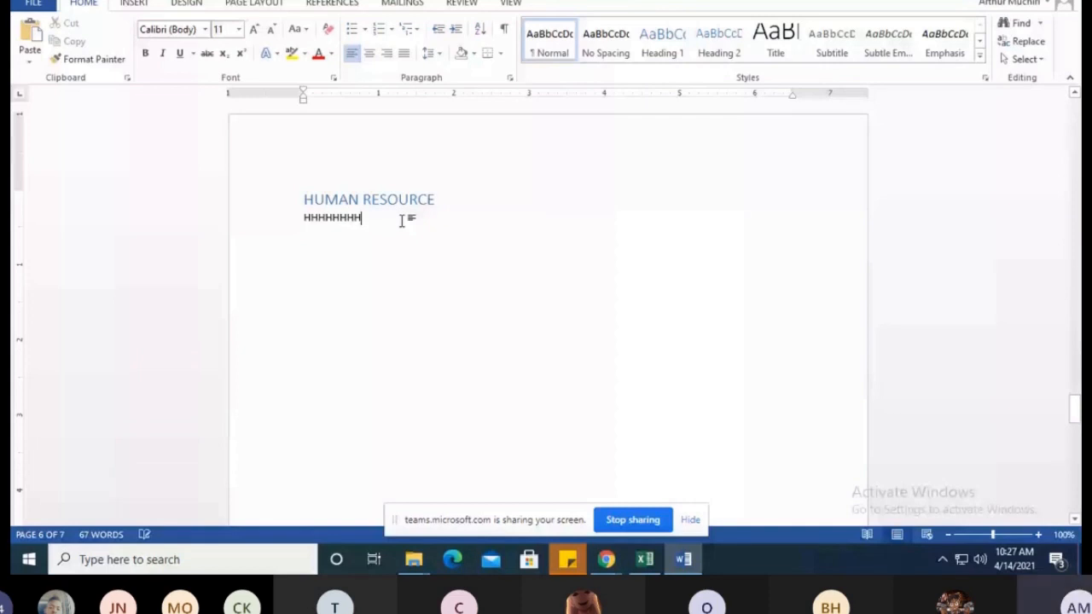
pyautogui.moveTo(401, 220); pyautogui.dragTo(308, 221)
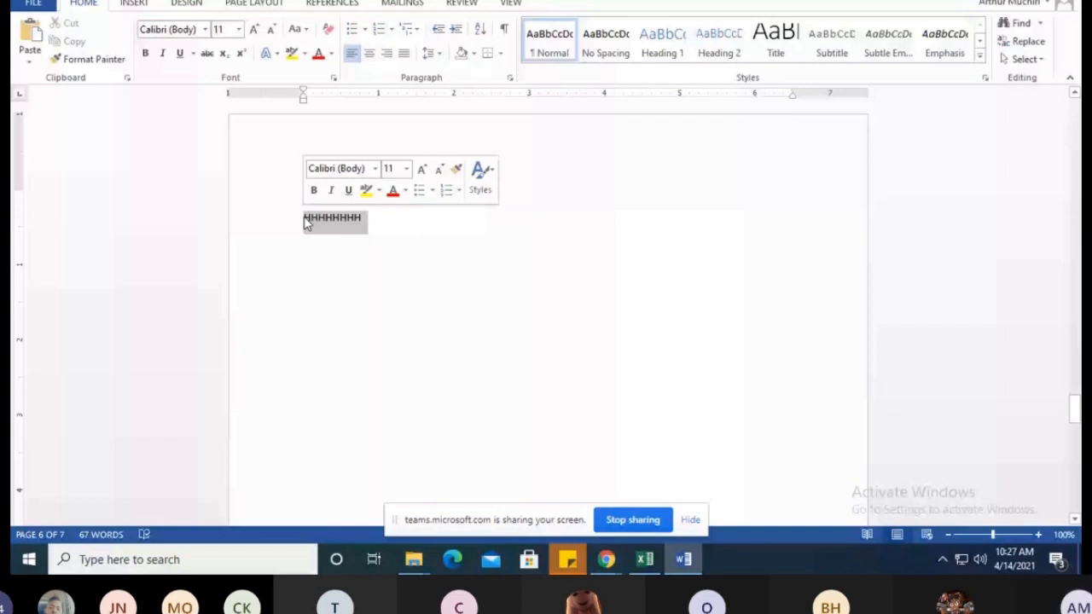
pyautogui.press('BackSpace')
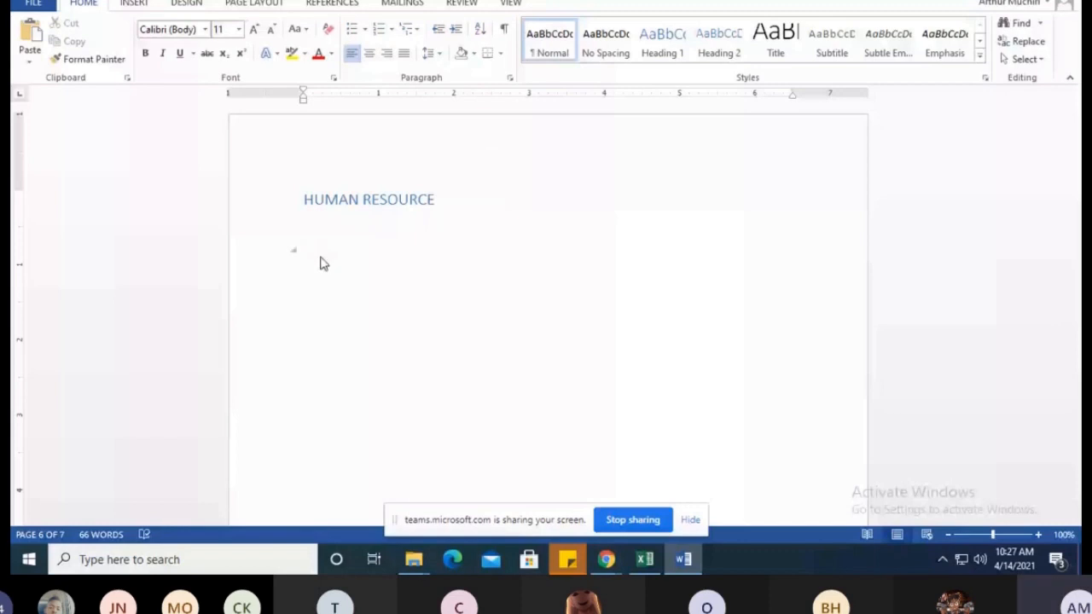
# Add the subtopic "EMPLOYEE POLICY" below the HUMAN RESOURCE heading, followed by several blank lines
pyautogui.write('EMPLOYE')
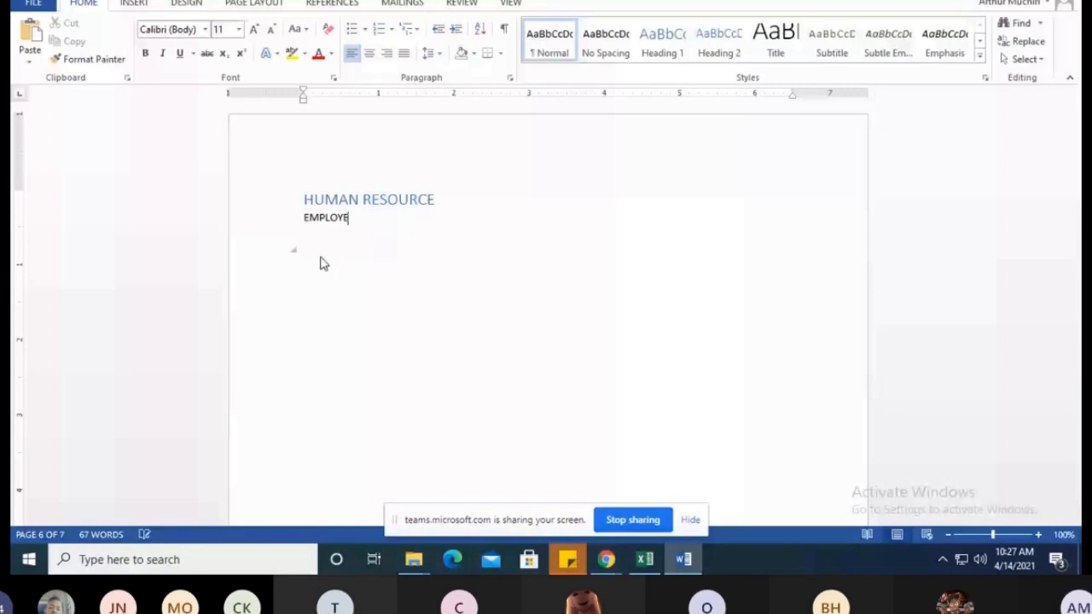
pyautogui.write('E POLICY')
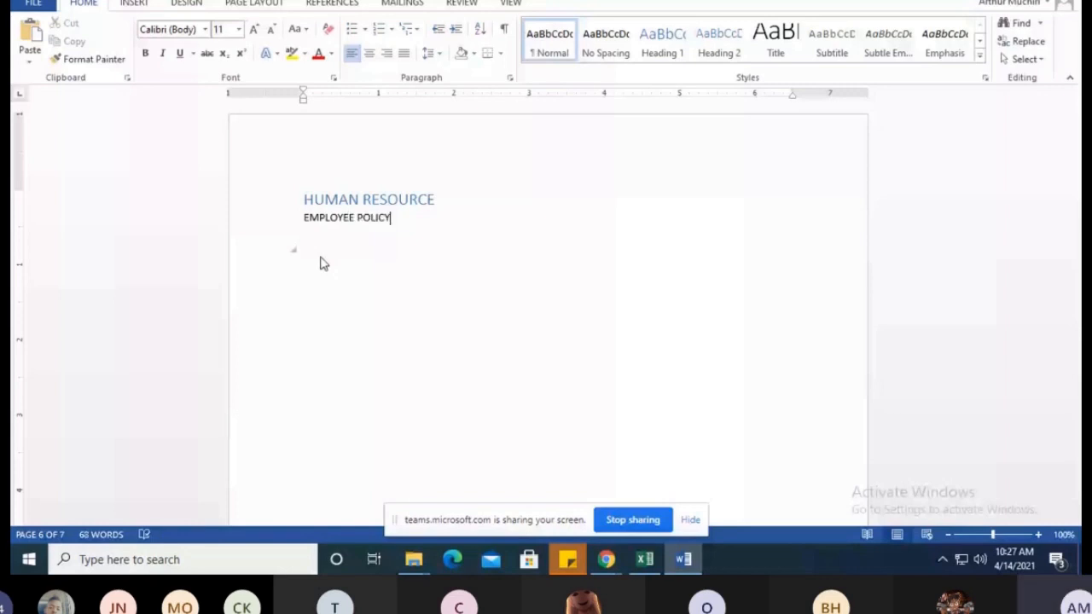
pyautogui.press('Return')
pyautogui.press('Return')
pyautogui.press('Return')
pyautogui.press('Return')
pyautogui.press('Return')
pyautogui.press('Return')
pyautogui.press('Return')
pyautogui.press('Return')
# Add the subtopic "EMPLOYEE MOTIVATION" below EMPLOYEE POLICY, followed by several blank lines
pyautogui.write('EM')
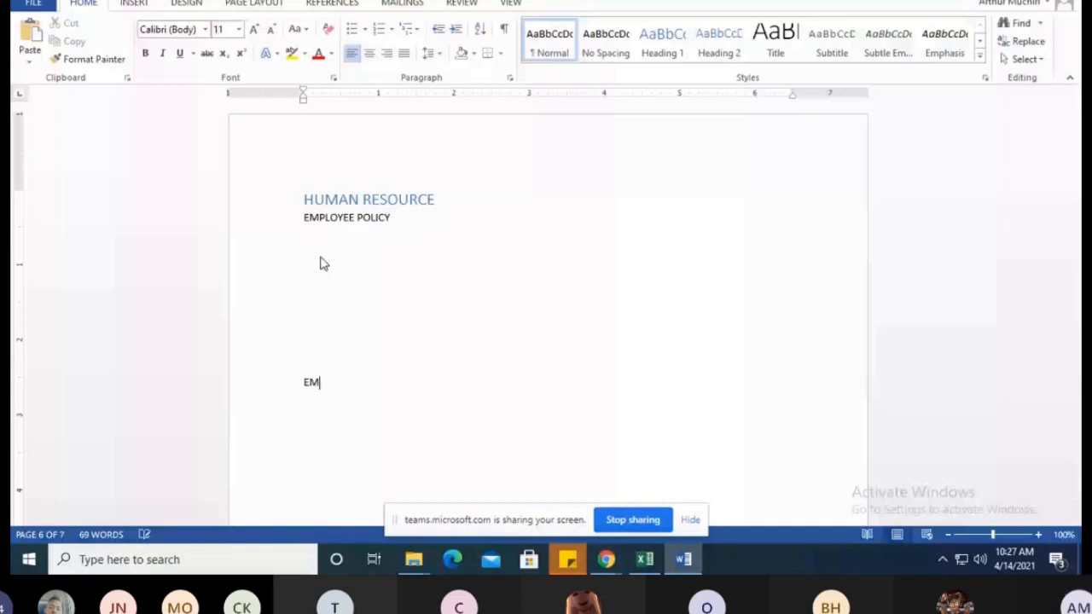
pyautogui.write('PLOYEE MOTIVATI')
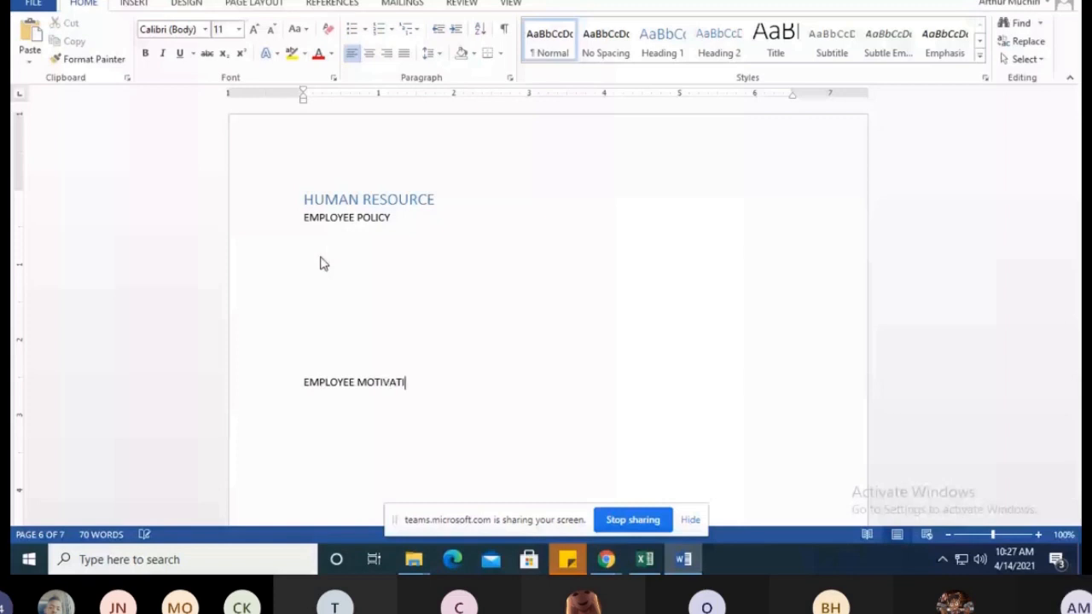
pyautogui.write('ON')
pyautogui.press('Return')
pyautogui.press('Return')
pyautogui.press('Return')
pyautogui.press('Return')
pyautogui.press('Return')
pyautogui.press('Return')
pyautogui.press('Return')
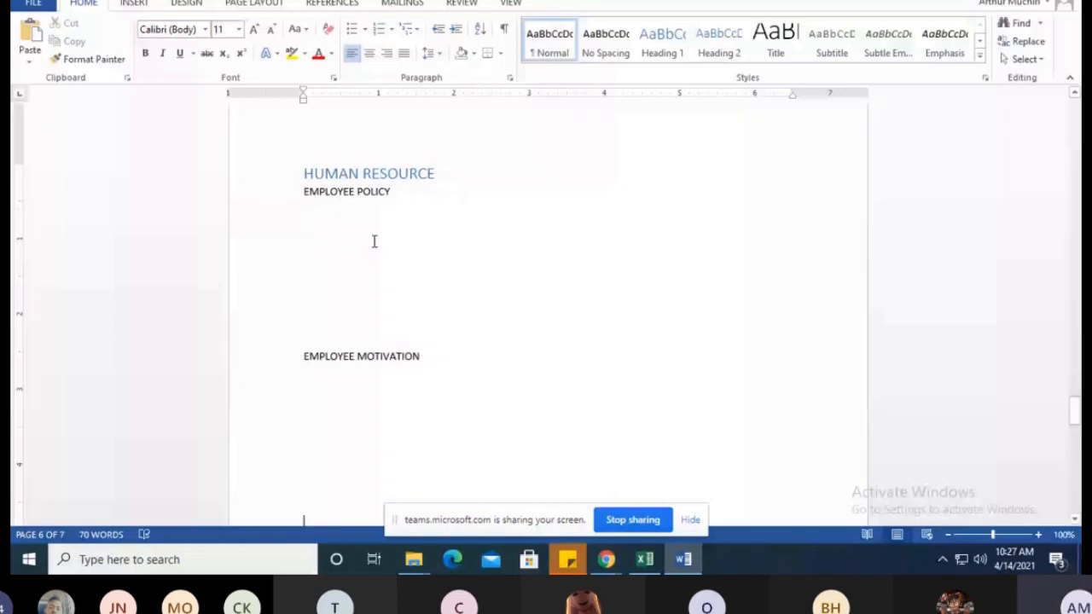
# Add the subtopic "HIRING PROCESS" below EMPLOYEE MOTIVATION
pyautogui.scroll(-3, 350, 373)
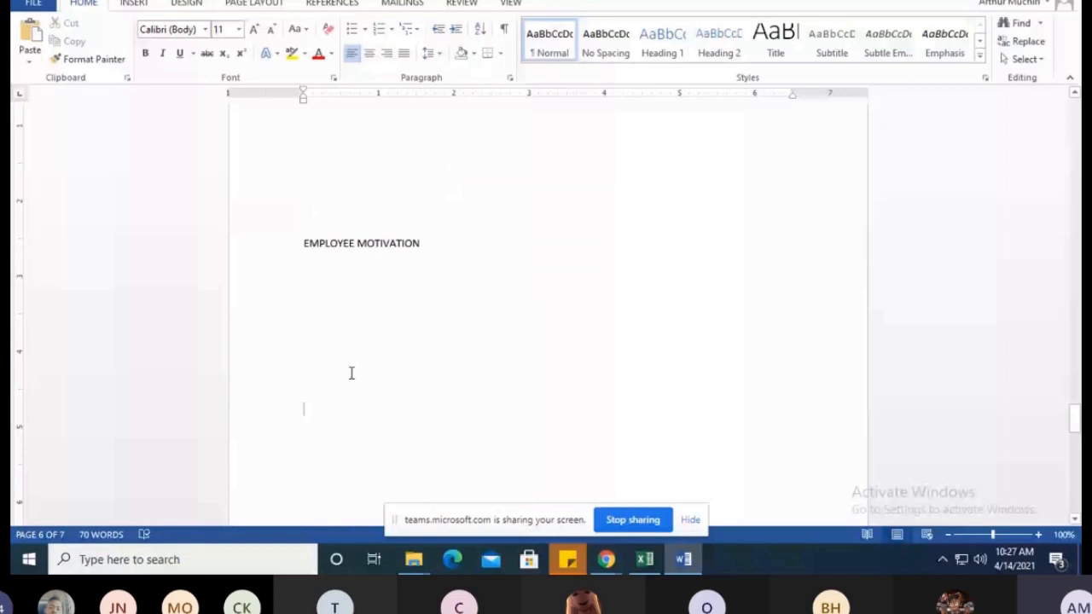
pyautogui.write('HIRING')
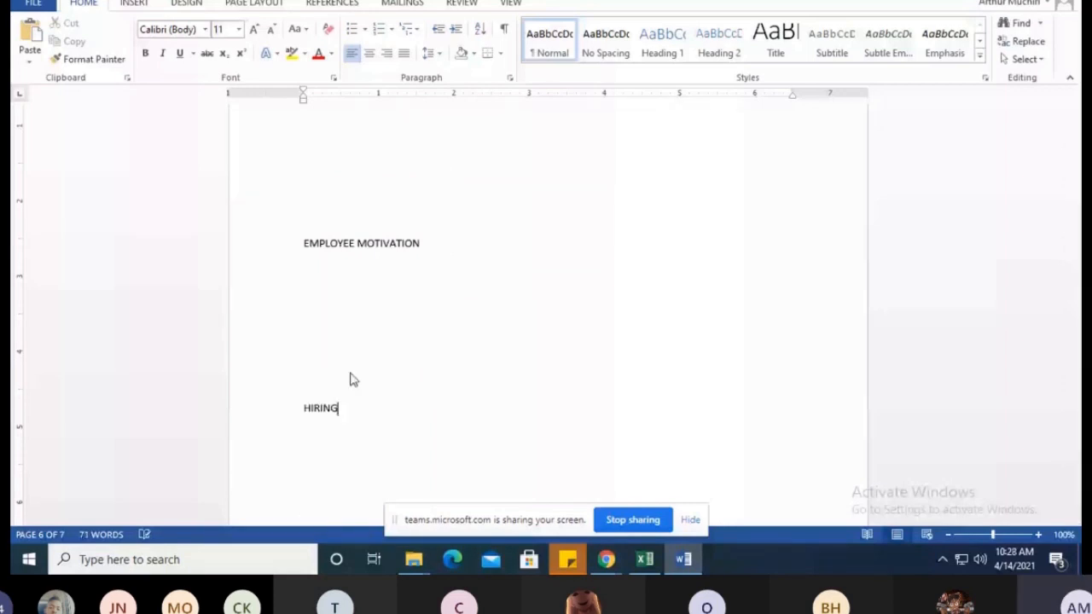
pyautogui.write(' PROCESS')
# Review the subtopics on the department pages back to BUSINESS MANAGEMENT, and look briefly at the Teams meeting window
pyautogui.scroll(-6, 439, 342)
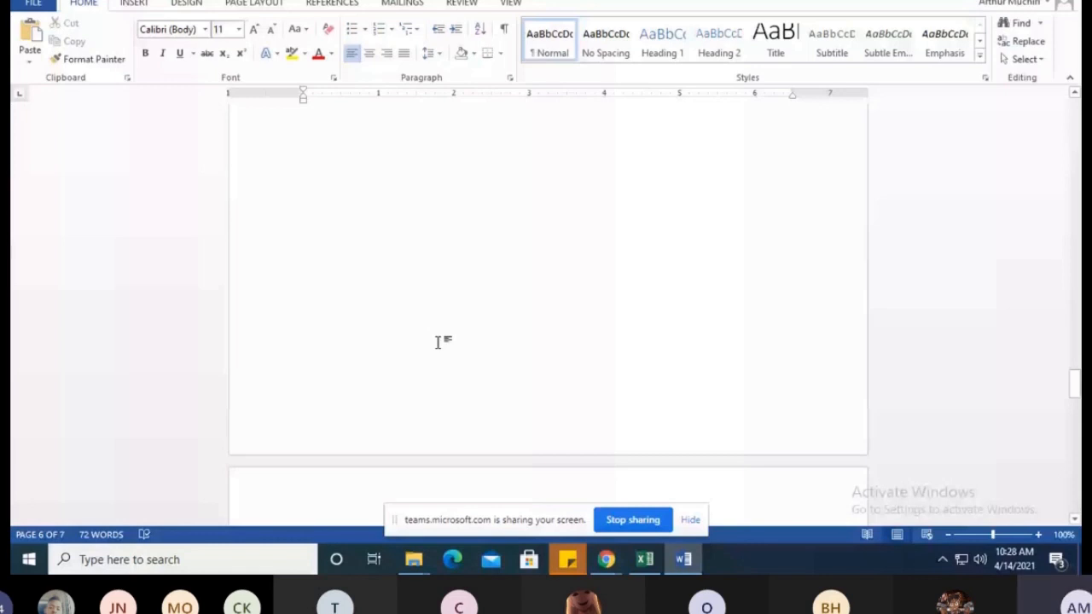
pyautogui.scroll(10, 328, 273)
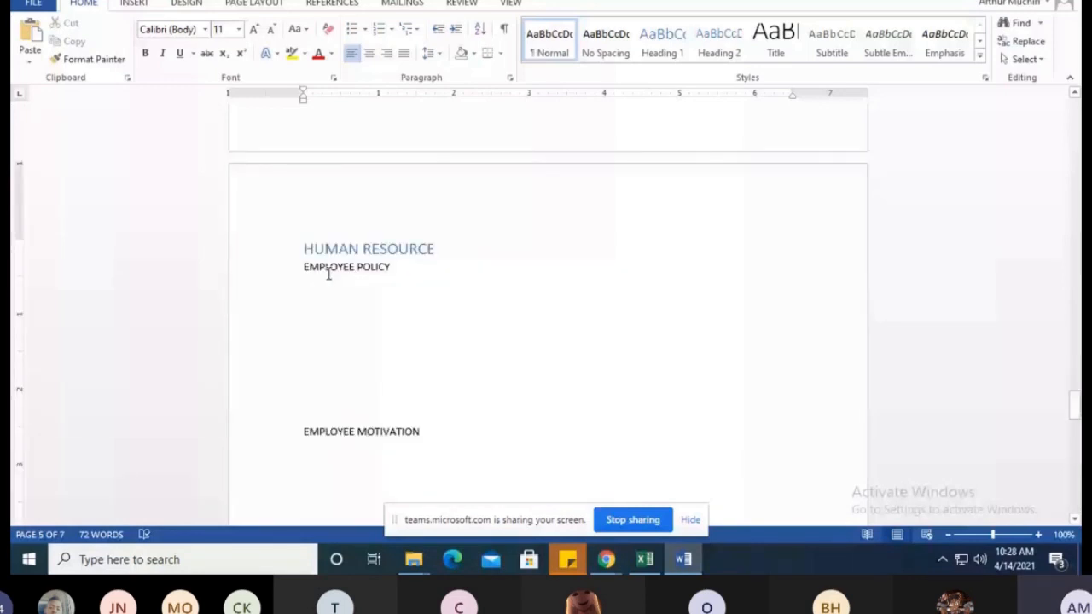
pyautogui.scroll(-3, 332, 398)
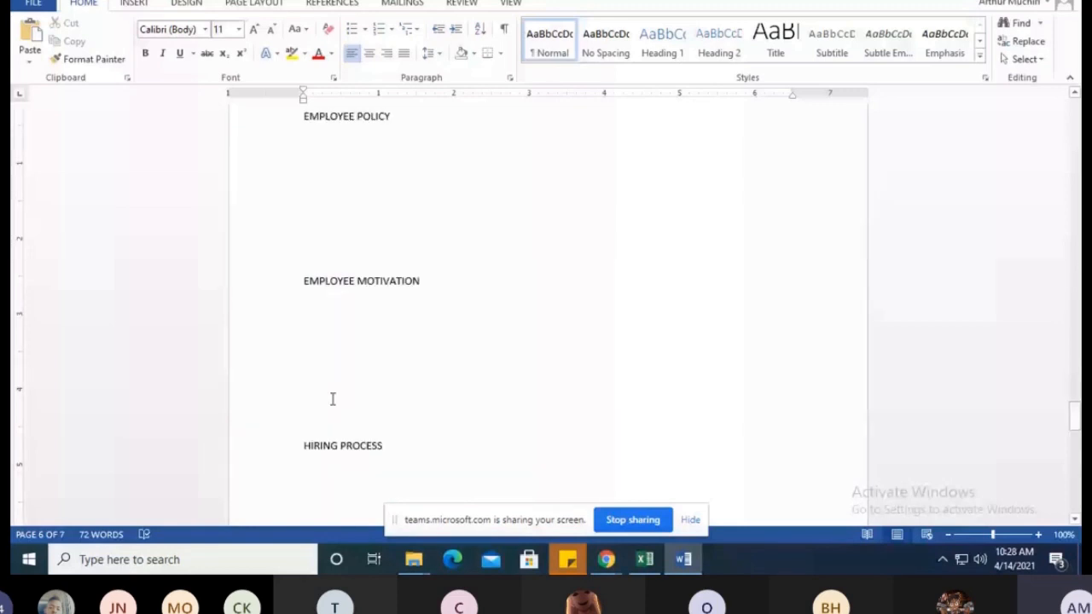
pyautogui.scroll(-2, 333, 400)
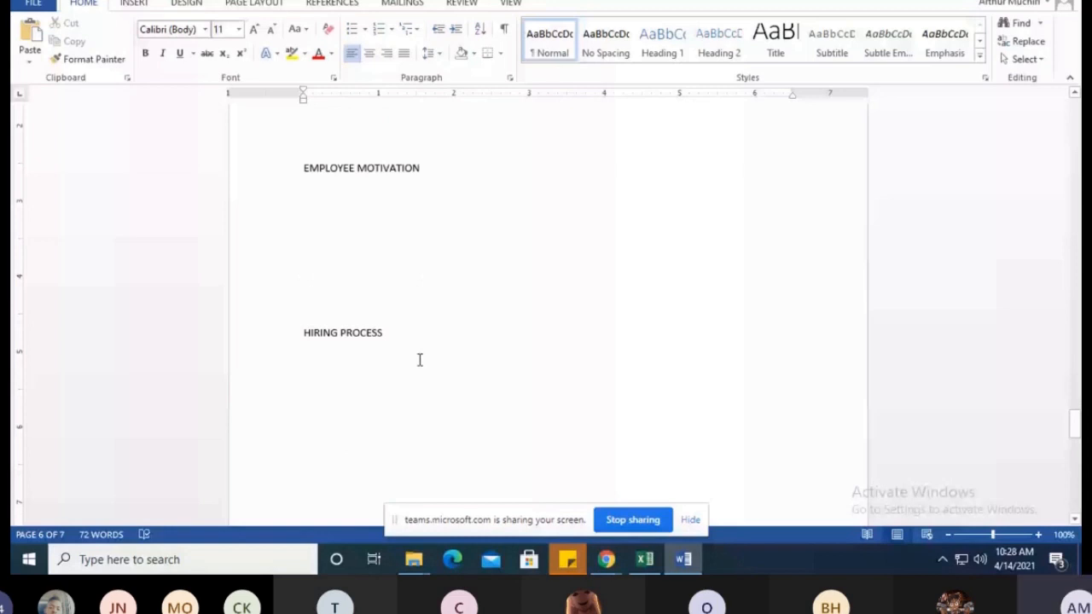
pyautogui.scroll(10, 419, 360)
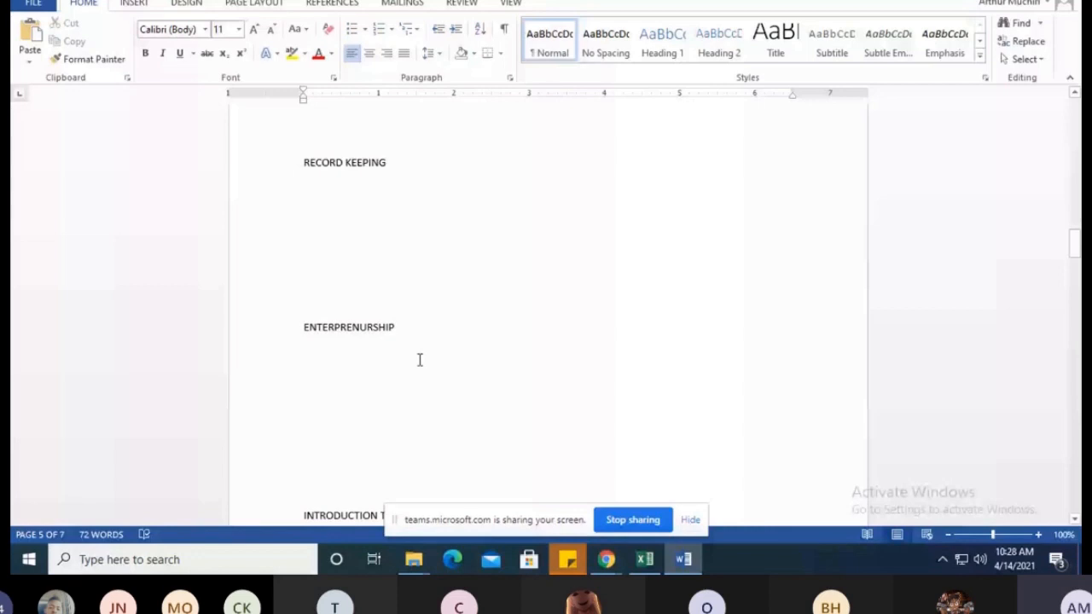
pyautogui.scroll(4, 419, 359)
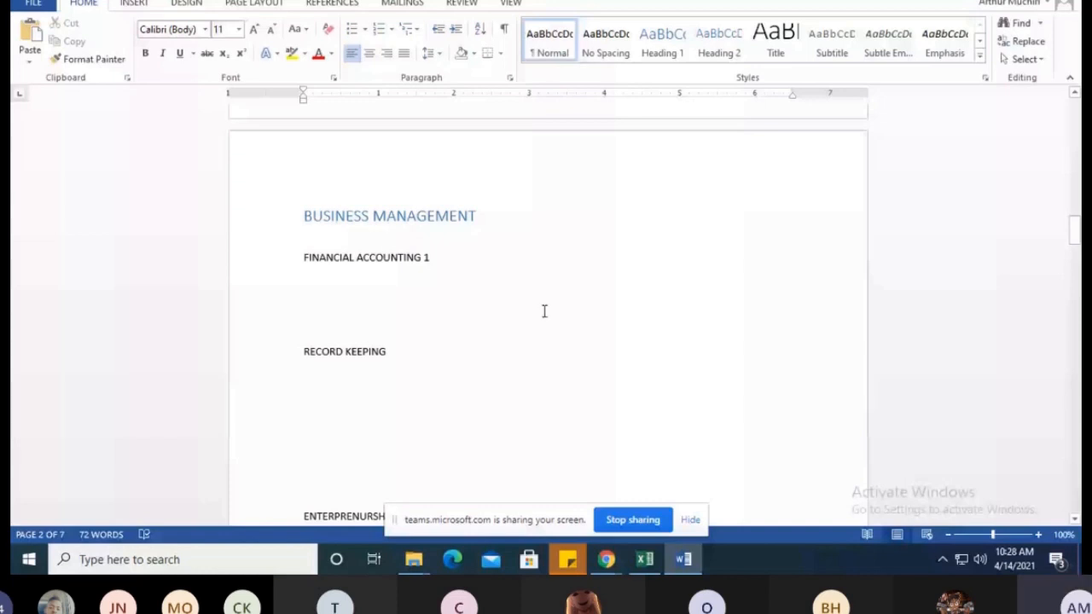
pyautogui.hotkey('alt', 'Tab')
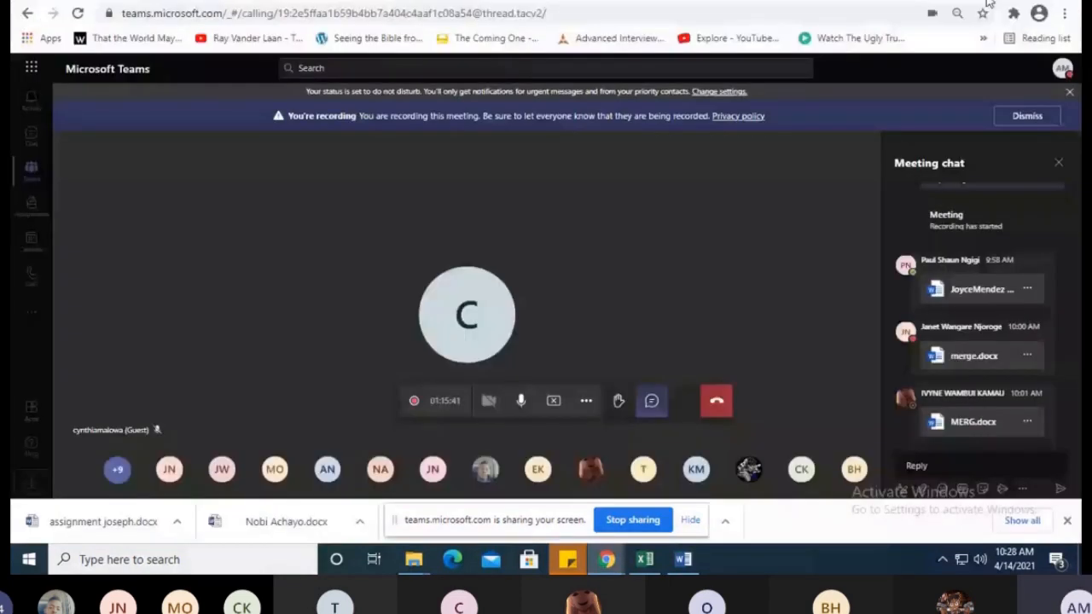
pyautogui.hotkey('alt', 'Tab')
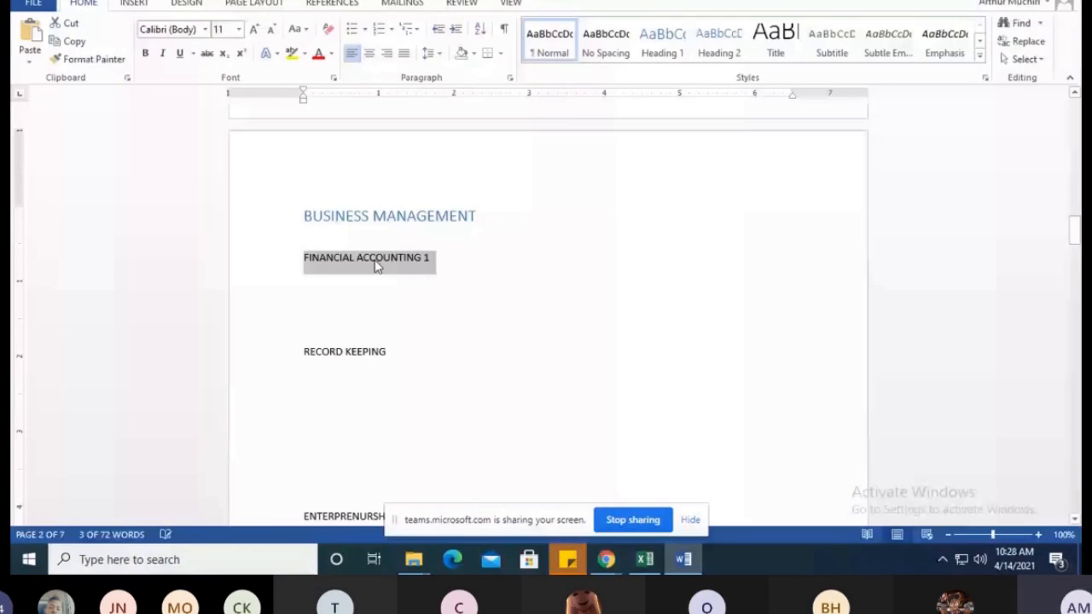
# Apply the Heading 2 style to FINANCIAL ACCOUNTING 1, RECORD KEEPING, ENTERPRENURSHIP and INTRODUCTION TO LAW under BUSINESS MANAGEMENT
pyautogui.hotkey('ctrl', 'alt', '2')
pyautogui.moveTo(305, 345); pyautogui.dragTo(383, 347)
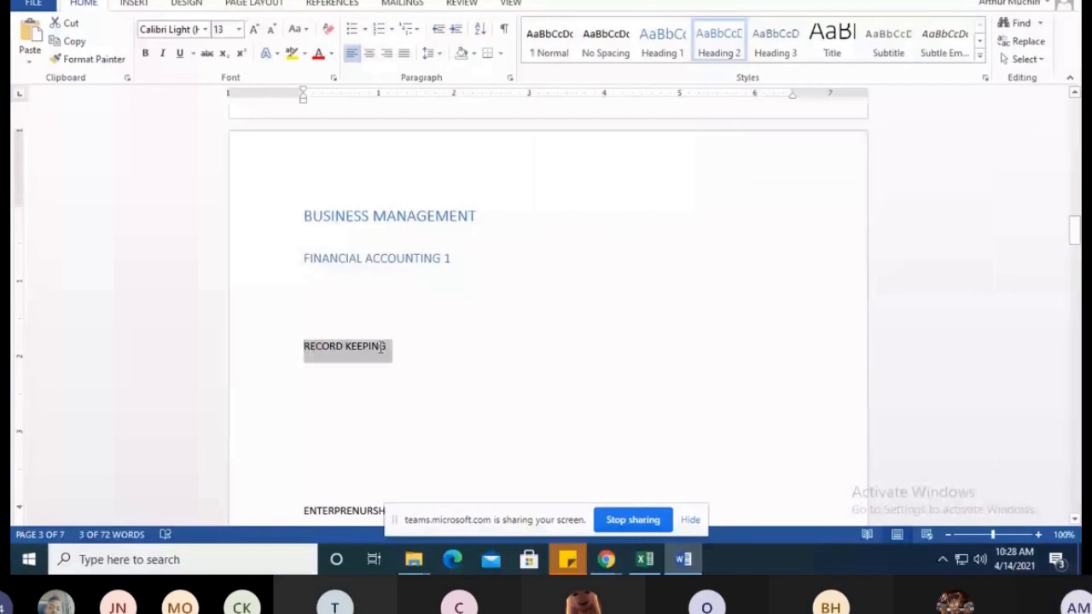
pyautogui.click(717, 38)
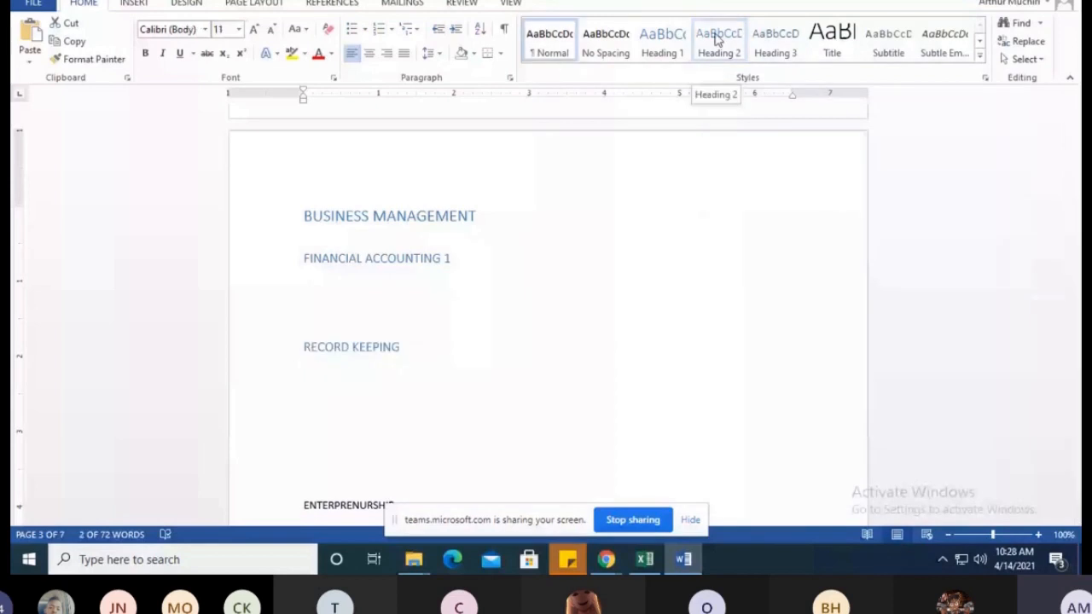
pyautogui.click(717, 38)
pyautogui.scroll(-4, 514, 300)
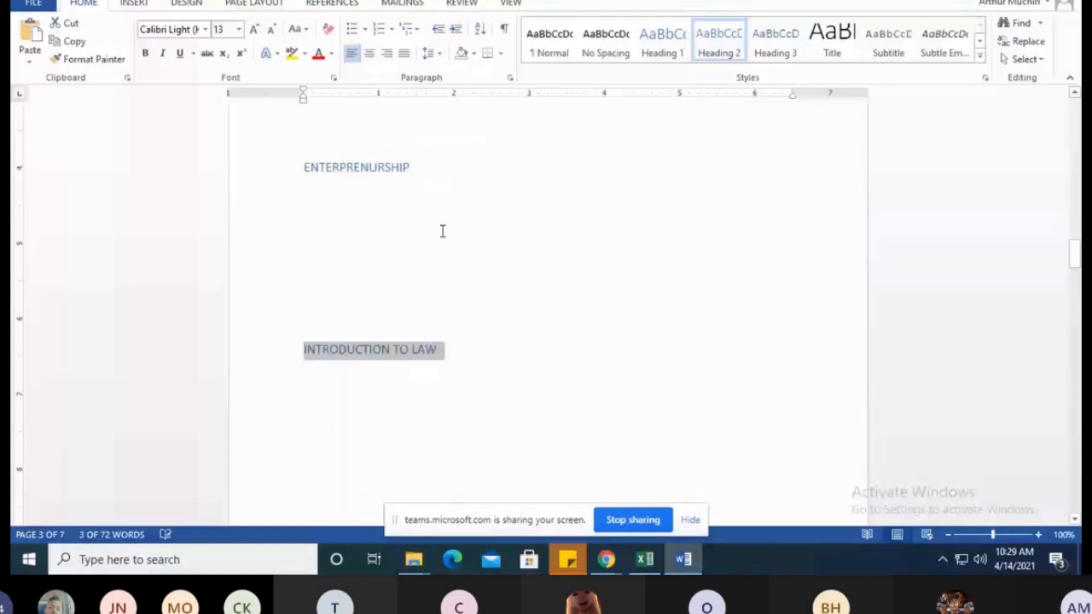
# Apply the Heading 2 style to STRUCTURED PROGRAMMING, ANDROID, INTERNET OF THINGS and CRYPTO CURRENCY on page 4
pyautogui.scroll(-10, 443, 232)
pyautogui.tripleClick(323, 271)
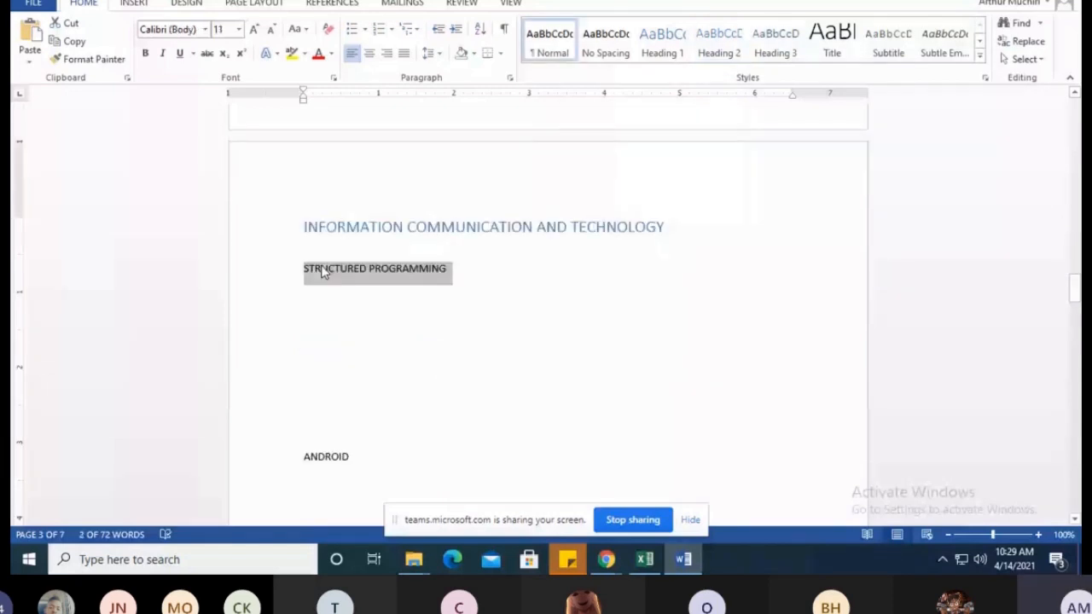
pyautogui.click(719, 42)
pyautogui.scroll(-3, 546, 299)
pyautogui.tripleClick(329, 302)
pyautogui.click(719, 43)
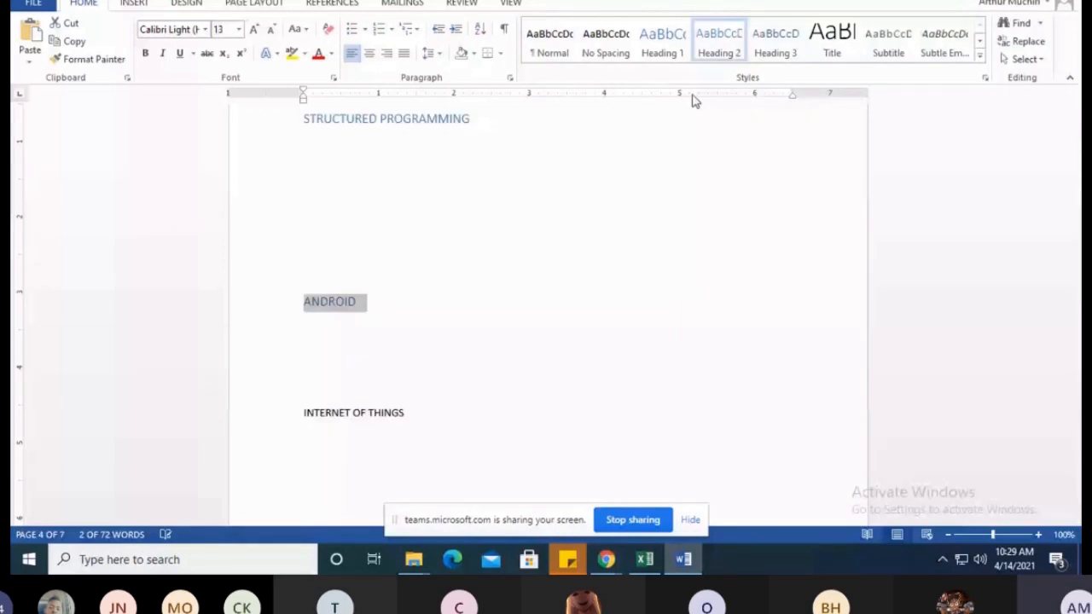
pyautogui.tripleClick(354, 413)
pyautogui.click(719, 43)
pyautogui.scroll(-3, 393, 276)
pyautogui.tripleClick(390, 270)
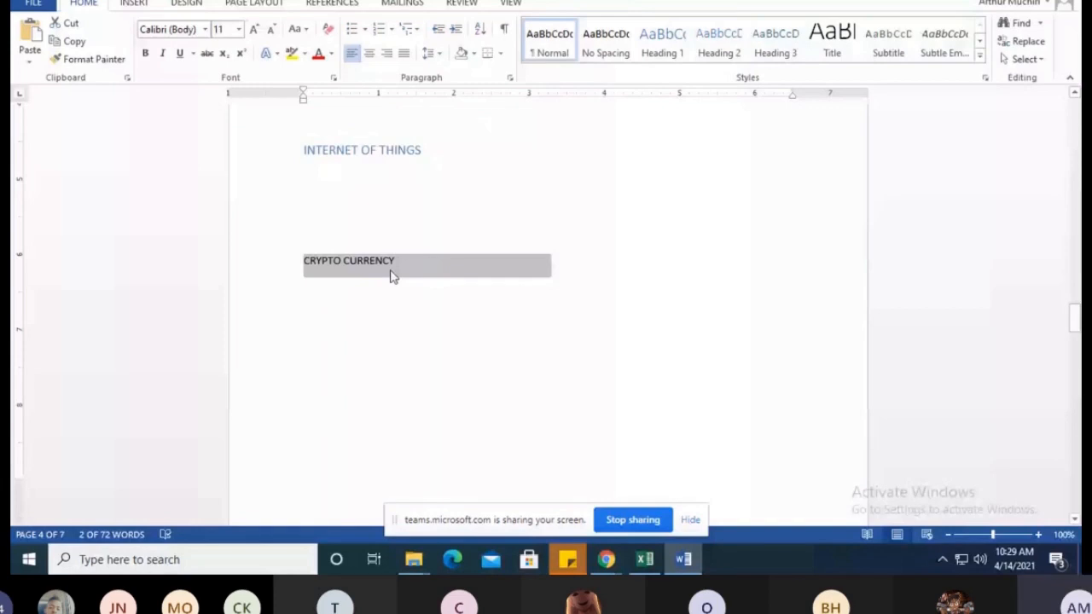
pyautogui.click(719, 43)
# Apply the Heading 2 style to CUSTOMER MANAGEMENT, CLIENT RETENTION and PRICE NEGOTIATION under SALES AND MARKETTING
pyautogui.scroll(-7, 442, 266)
pyautogui.tripleClick(418, 280)
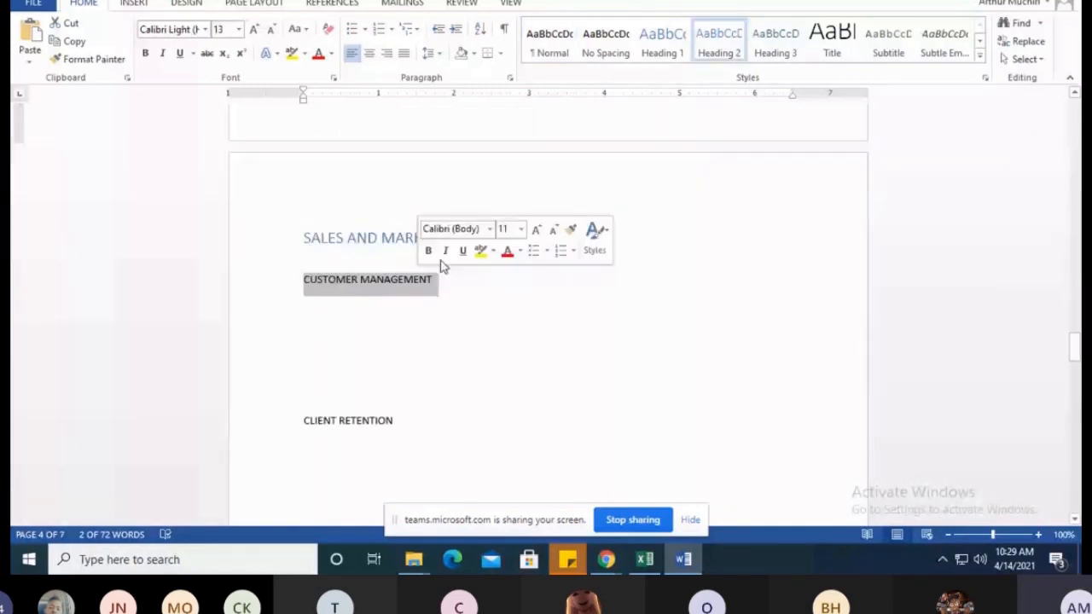
pyautogui.click(719, 43)
pyautogui.scroll(-3, 441, 281)
pyautogui.tripleClick(375, 303)
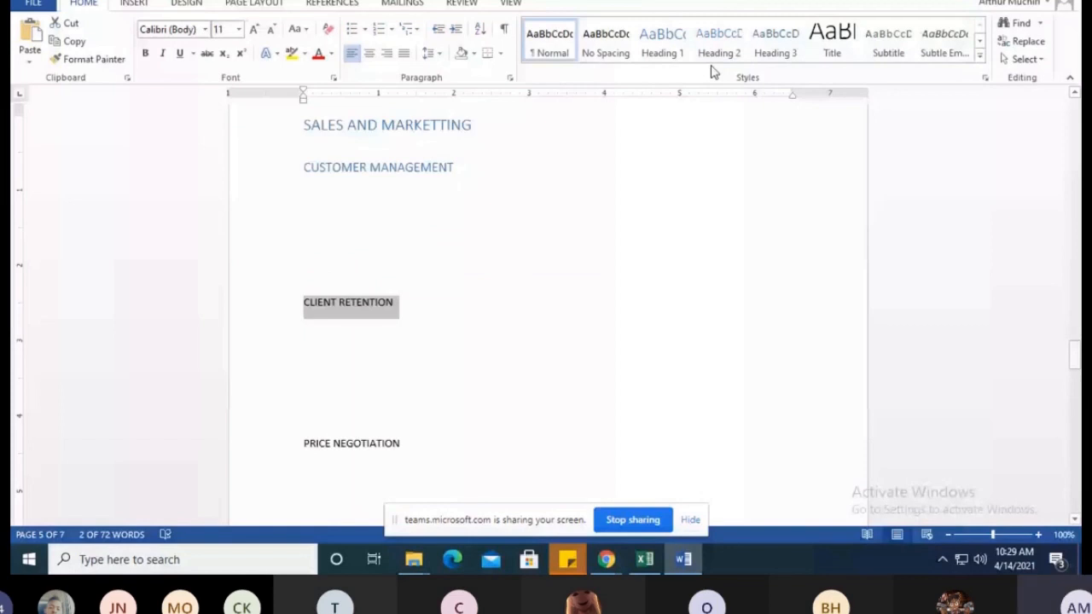
pyautogui.click(716, 47)
pyautogui.scroll(-3, 442, 281)
pyautogui.tripleClick(399, 324)
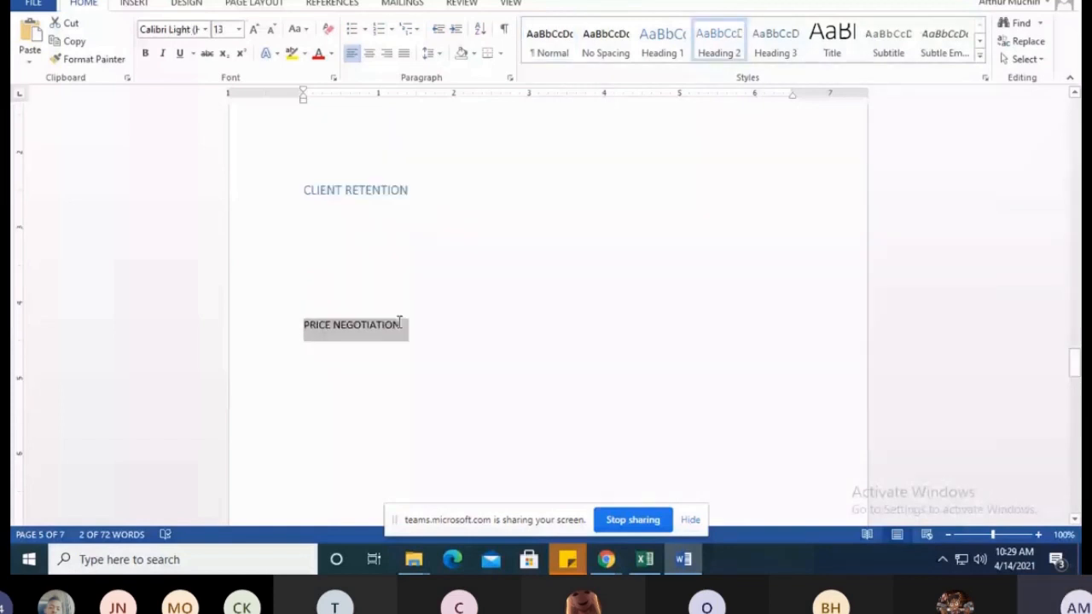
# Apply the Heading 2 style to EMPLOYEE POLICY, EMPLOYEE MOTIVATION and HIRING PROCESS under HUMAN RESOURCE
pyautogui.scroll(-5, 423, 212)
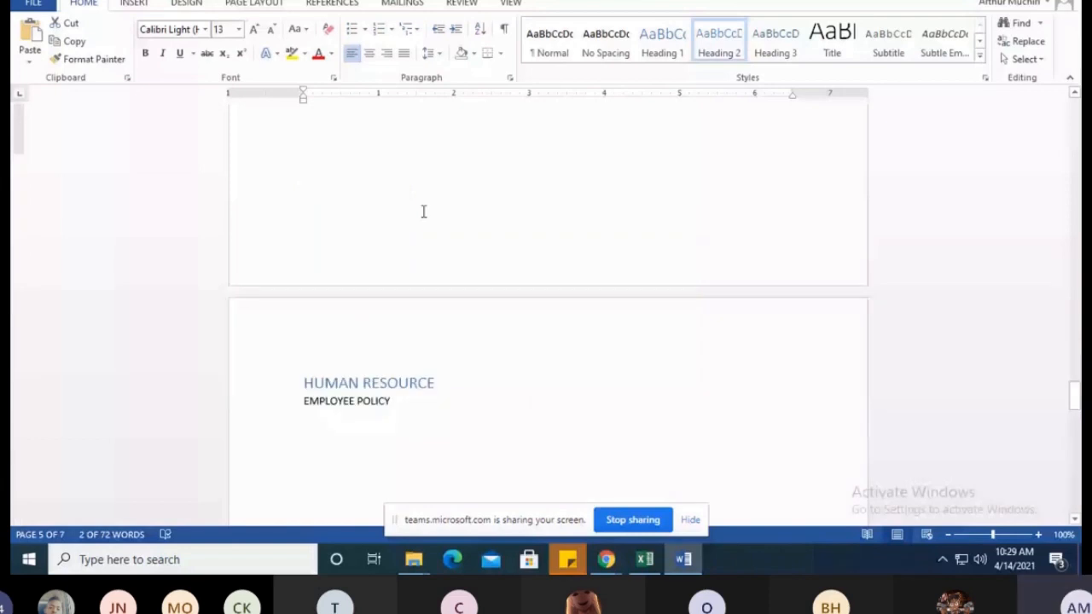
pyautogui.scroll(-3, 423, 211)
pyautogui.moveTo(304, 230); pyautogui.dragTo(395, 230)
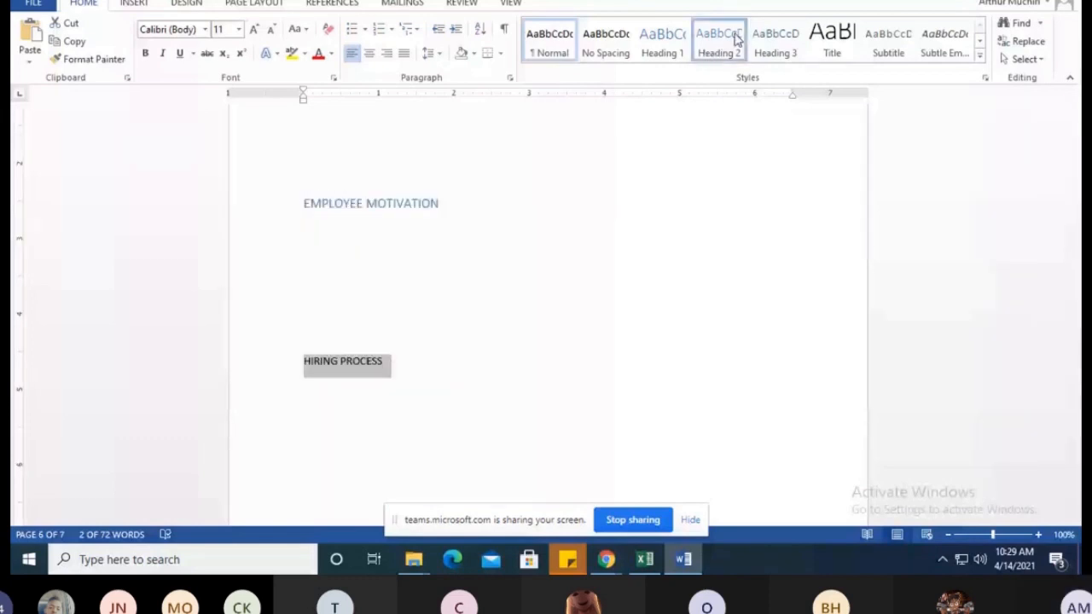
pyautogui.click(737, 38)
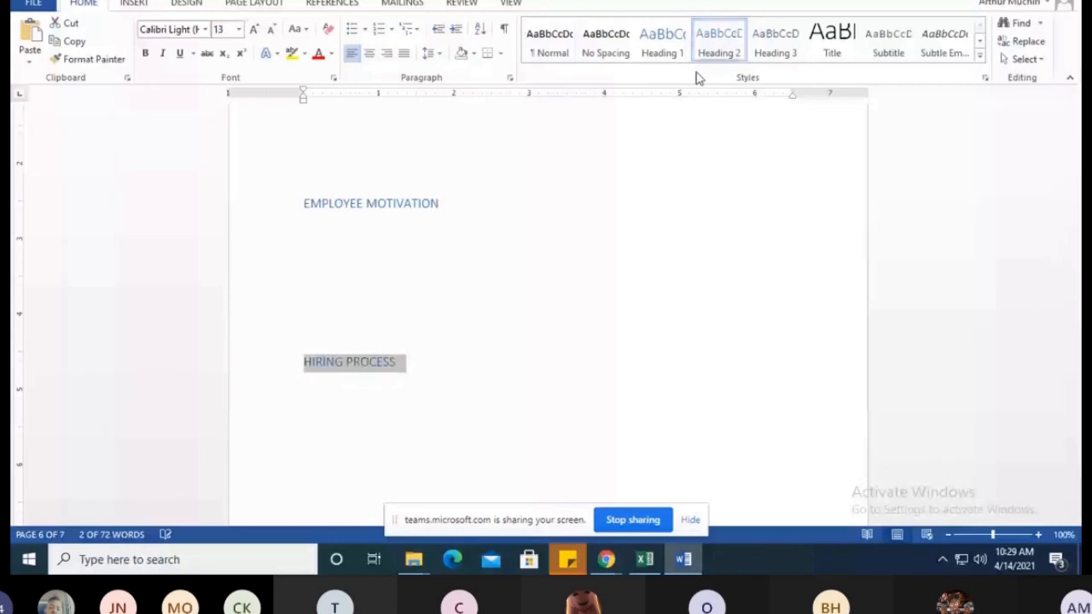
pyautogui.scroll(-5, 485, 358)
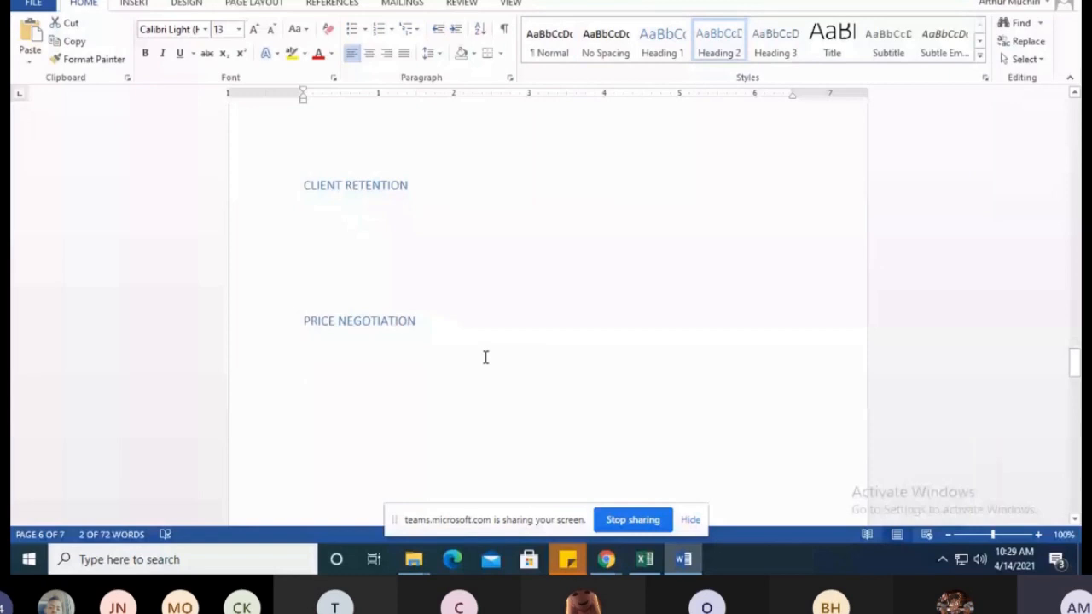
# Return to the table of contents on page 2 and place the cursor in it
pyautogui.scroll(15, 485, 358)
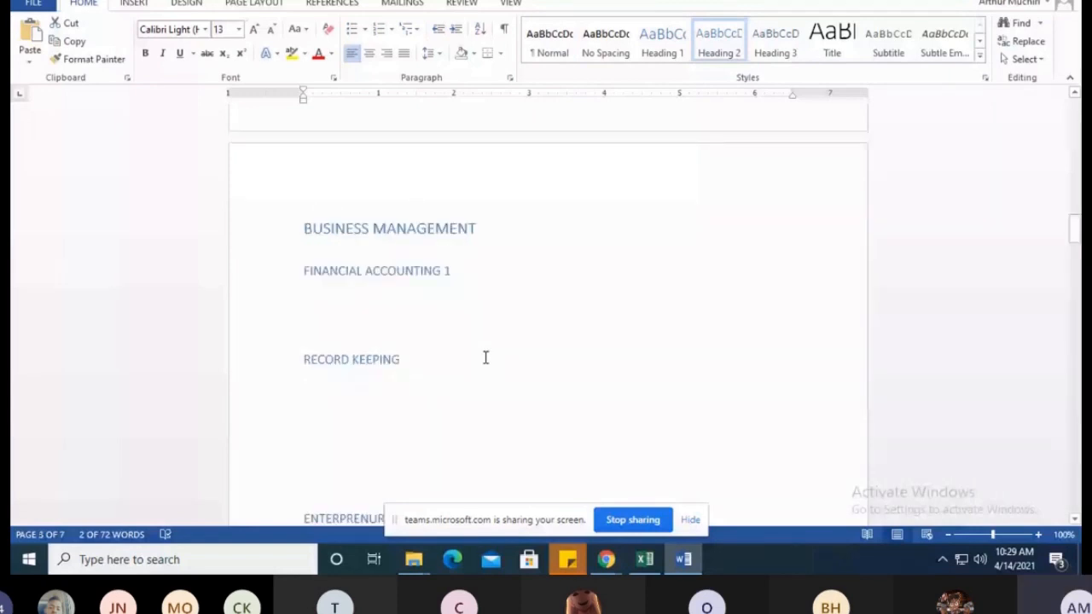
pyautogui.scroll(5, 485, 357)
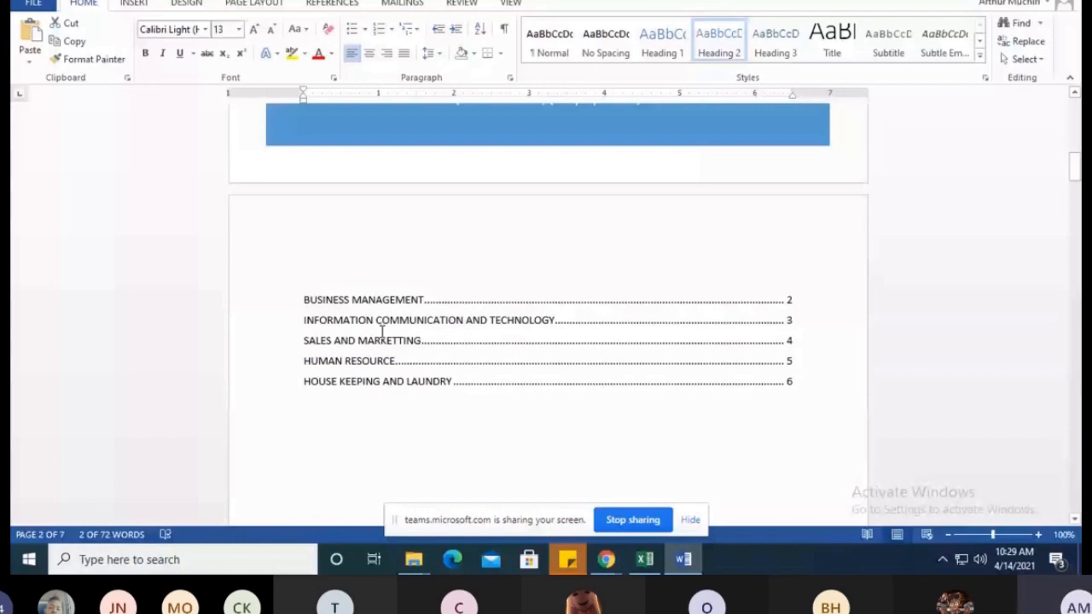
pyautogui.click(380, 333)
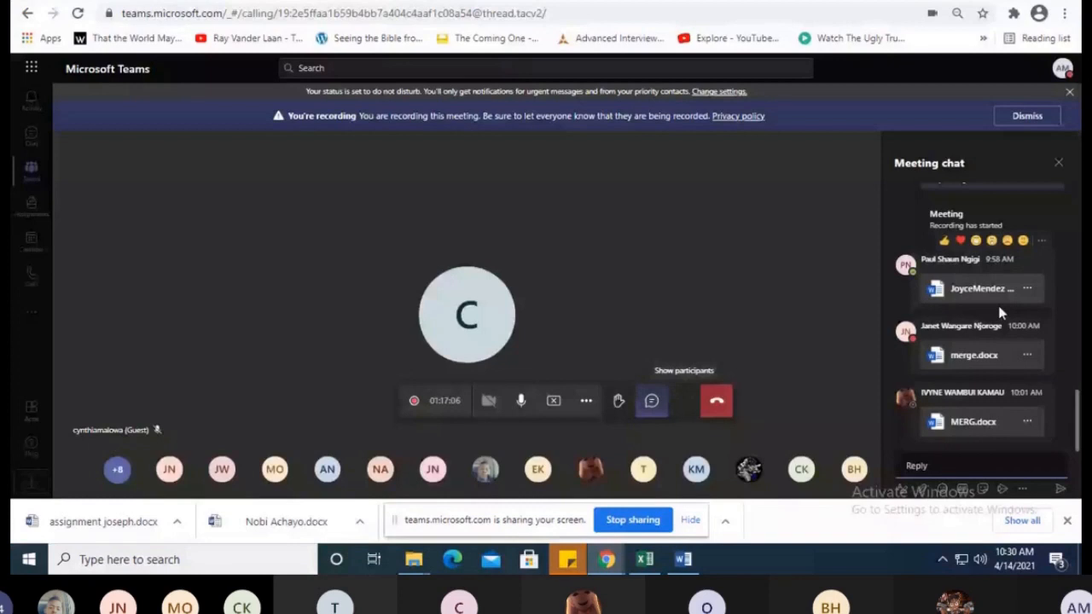
# Switch to the Teams meeting, look through its participant list, and return to the Word document
pyautogui.click(685, 401)
pyautogui.scroll(-3, 1040, 301)
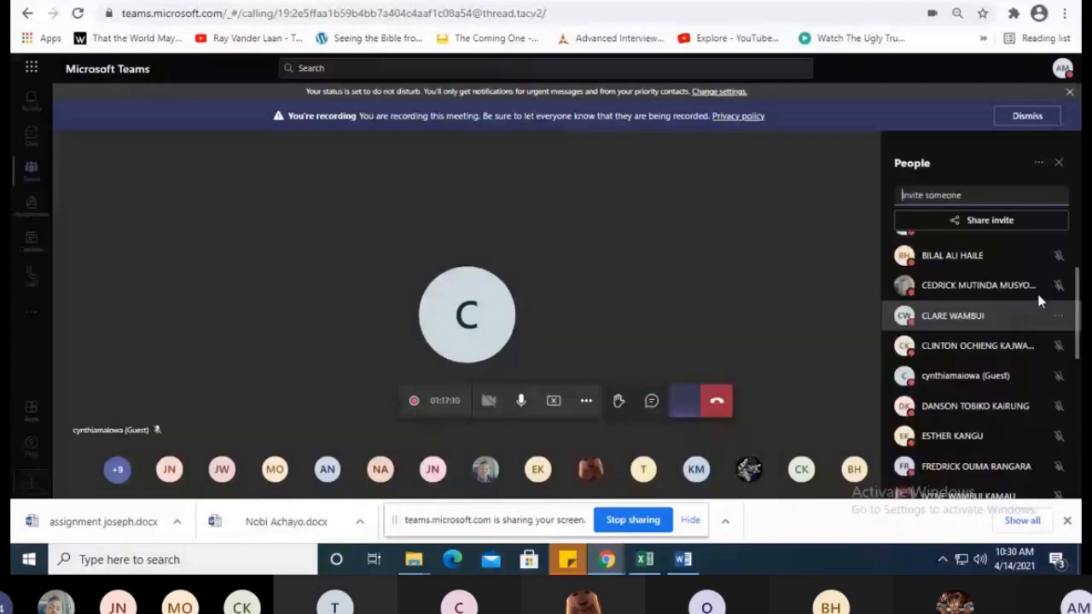
pyautogui.scroll(-3, 976, 326)
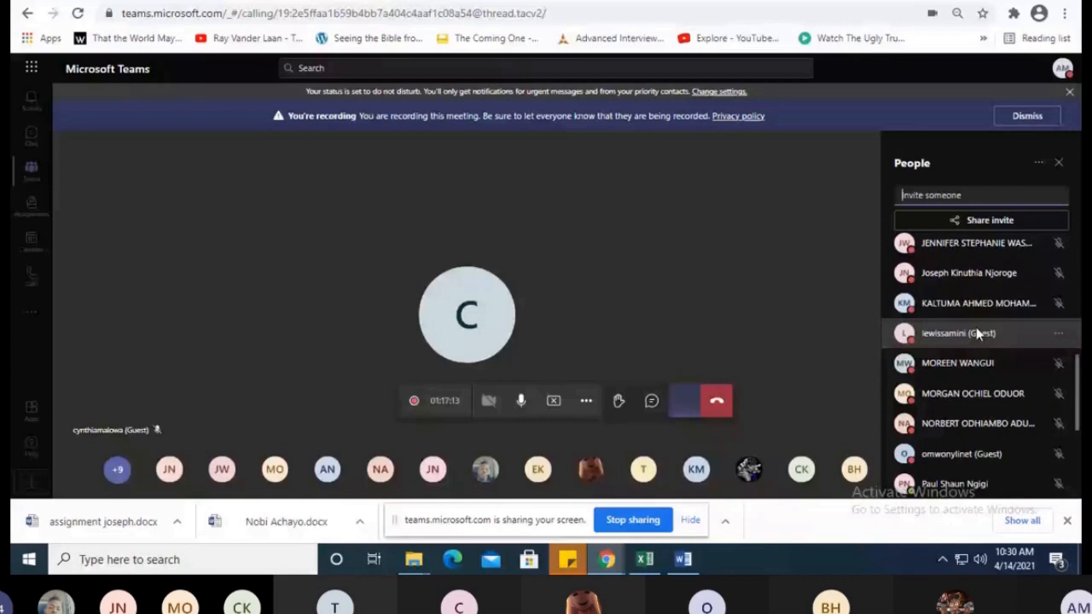
pyautogui.scroll(-3, 977, 333)
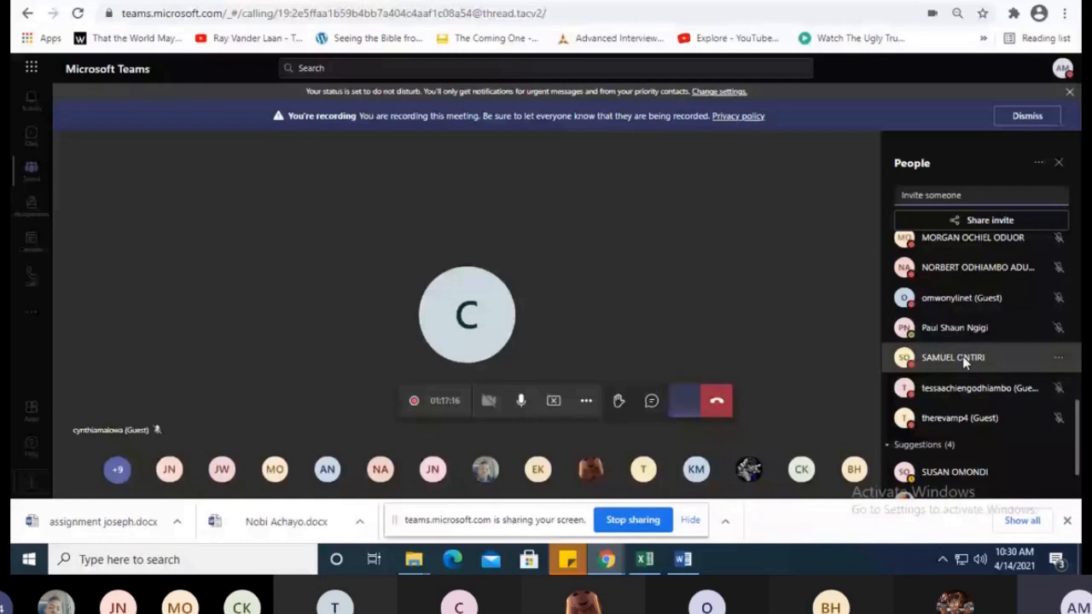
pyautogui.scroll(6, 1026, 324)
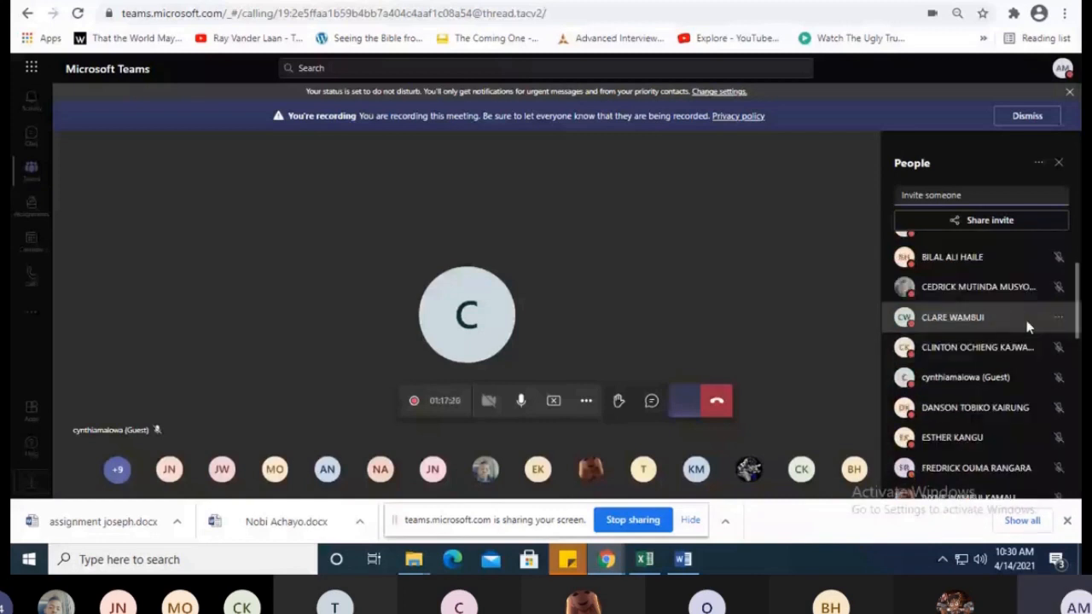
pyautogui.hotkey('alt', 'Tab')
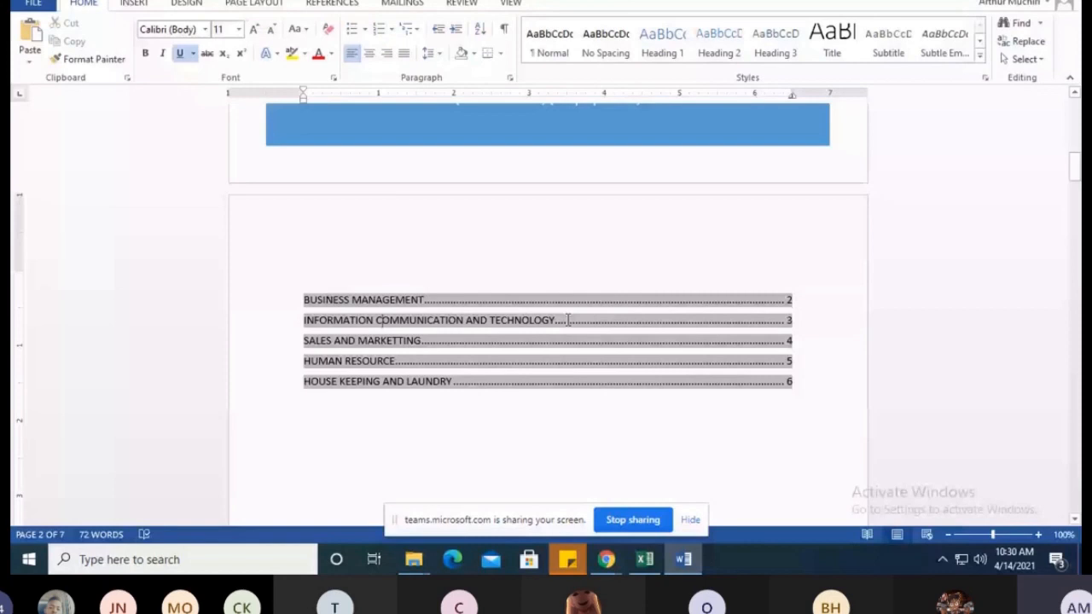
# Update the entire table of contents on page 2 to include the Heading 2 subtopics
pyautogui.rightClick(516, 336)
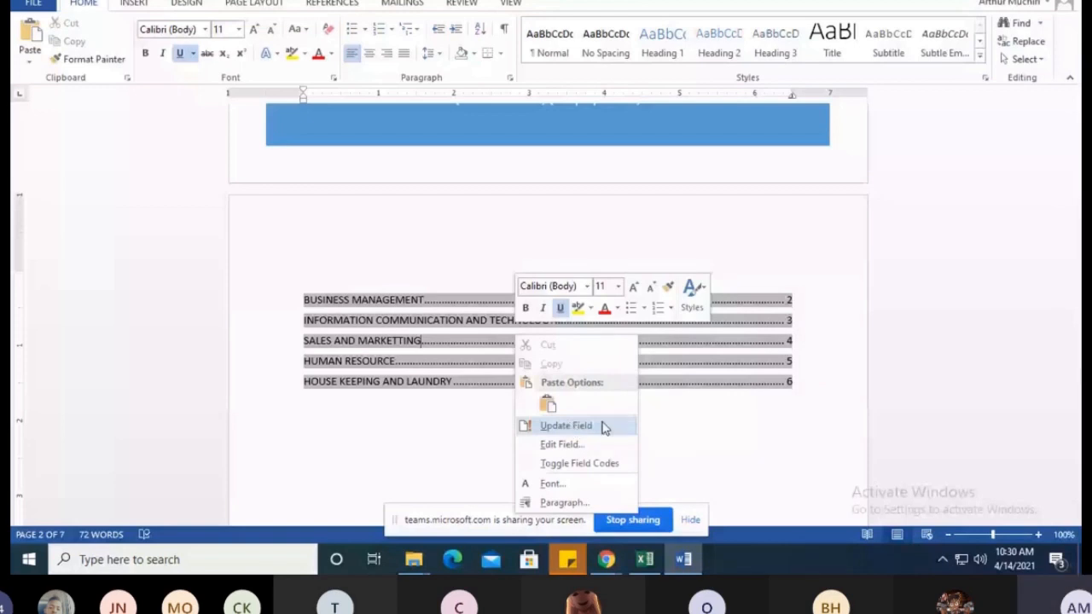
pyautogui.click(603, 427)
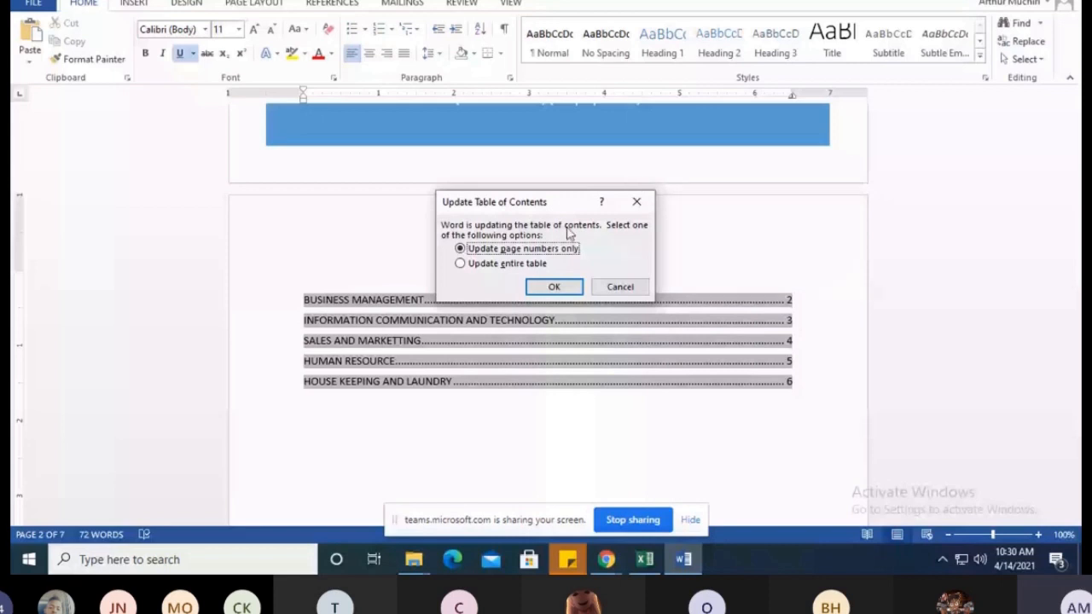
pyautogui.click(523, 269)
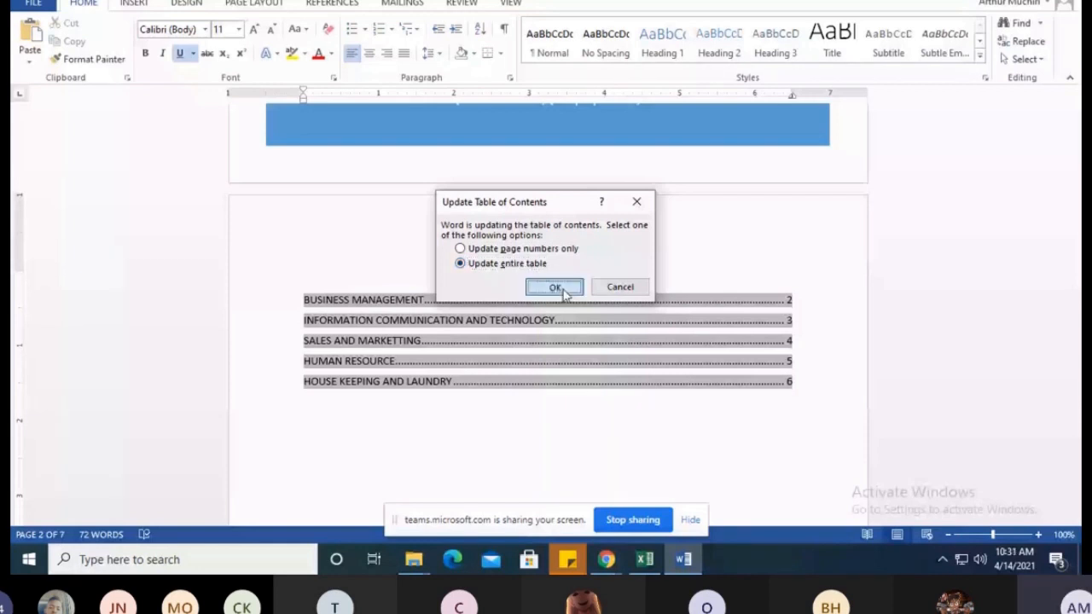
pyautogui.click(562, 291)
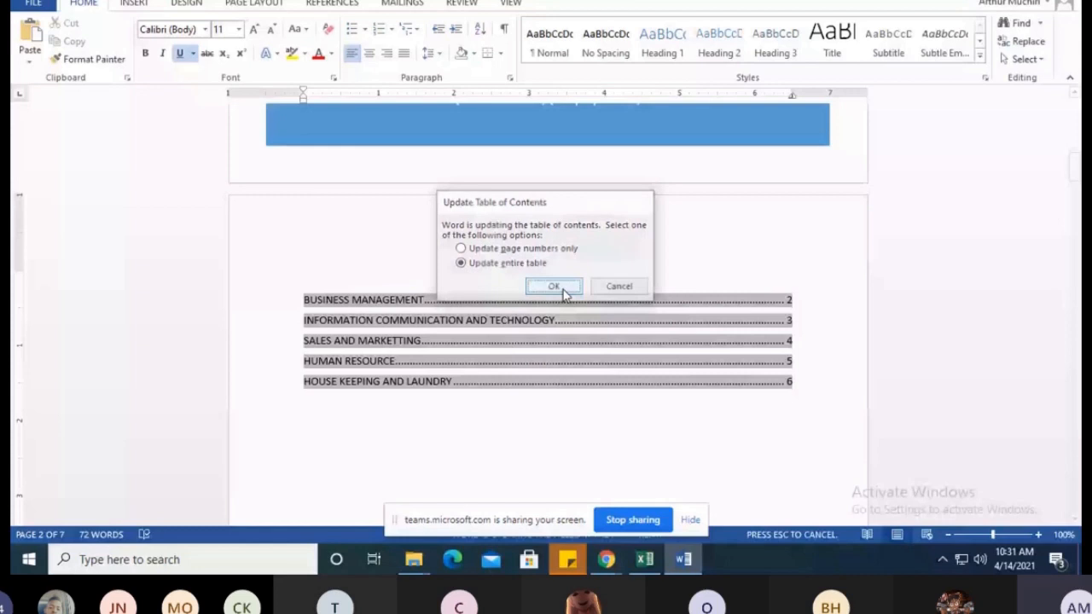
# Review the department entries, their subtopics and the page numbers throughout the table of contents
pyautogui.scroll(-2, 409, 256)
pyautogui.scroll(1, 410, 257)
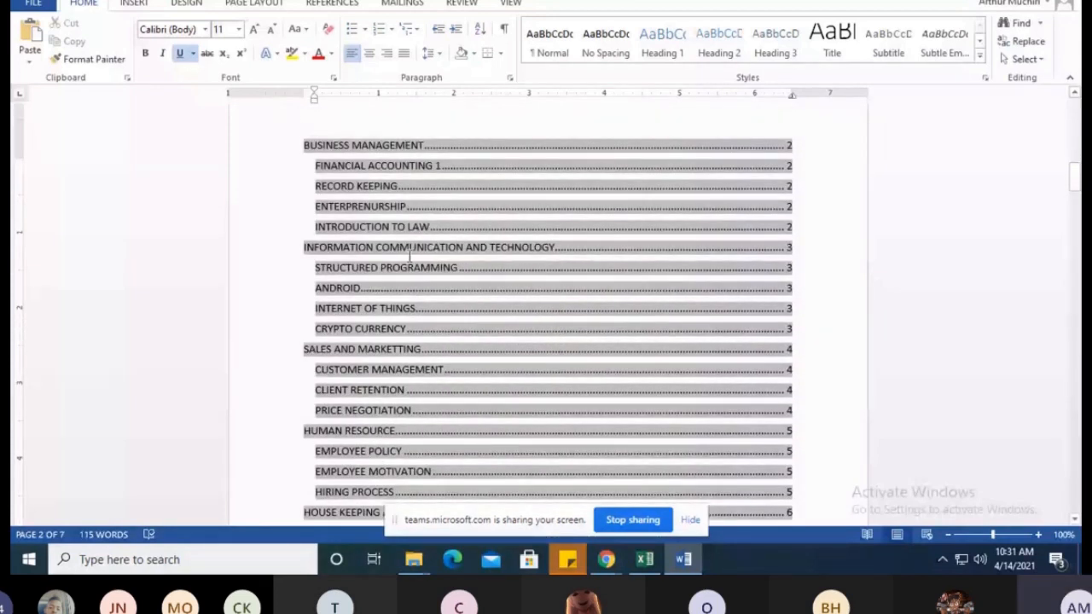
pyautogui.scroll(2, 409, 256)
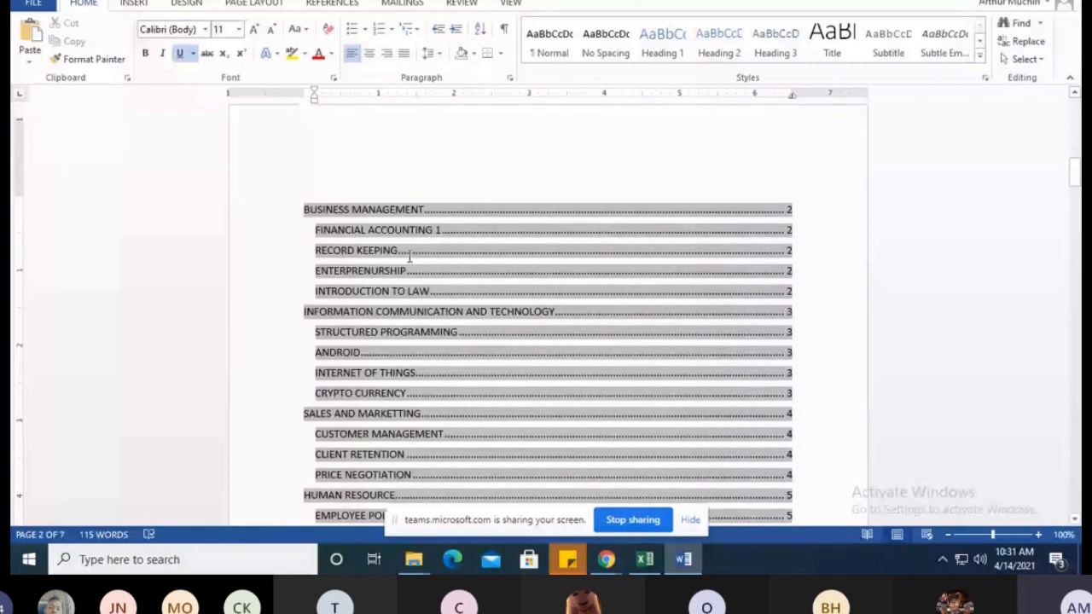
pyautogui.scroll(1, 410, 255)
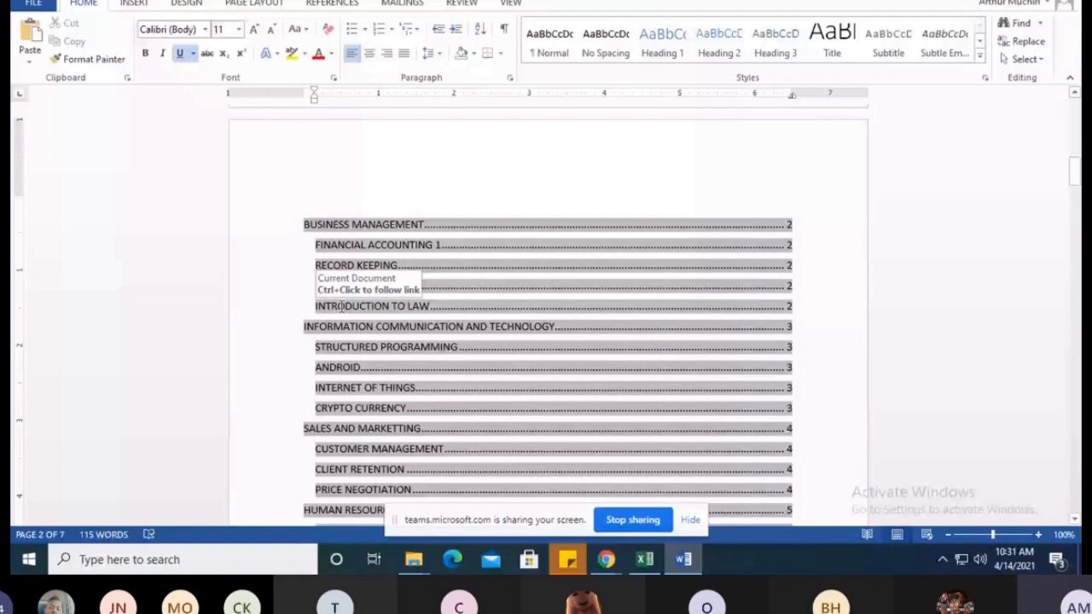
pyautogui.scroll(-1, 341, 306)
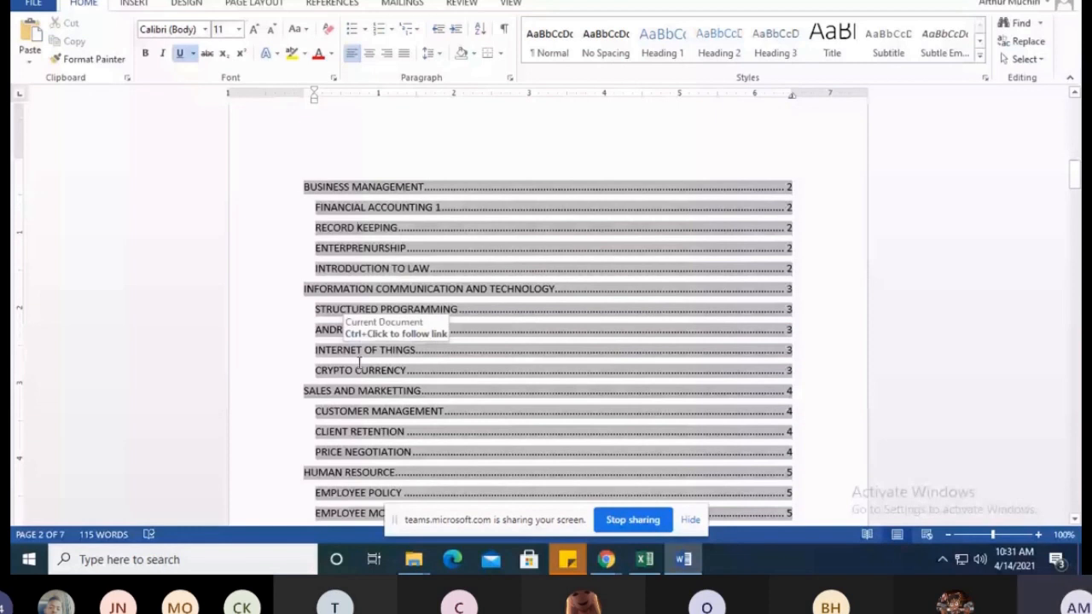
pyautogui.scroll(-2, 307, 353)
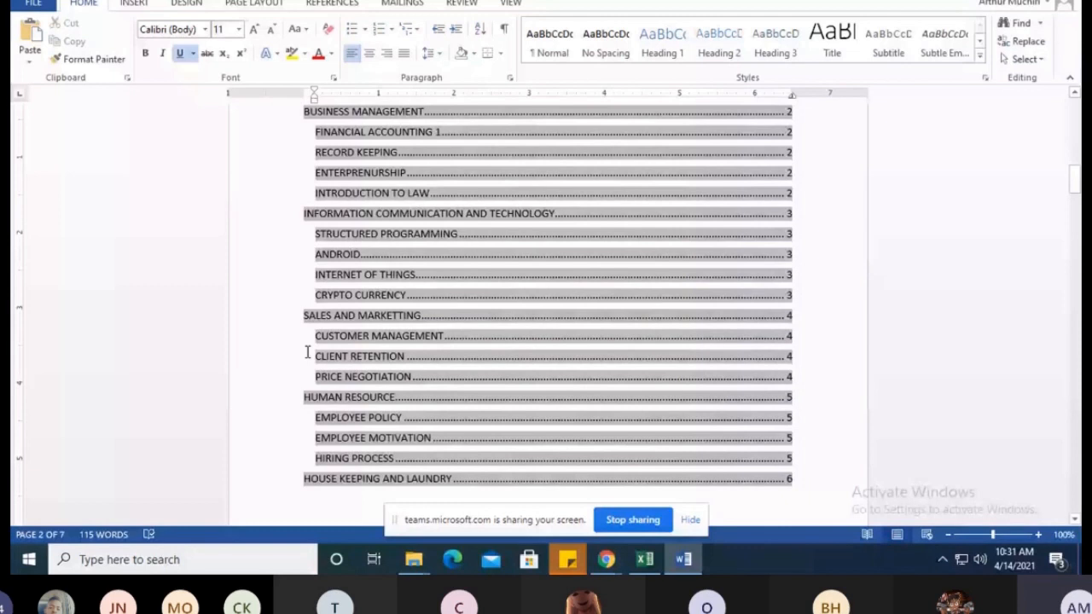
pyautogui.scroll(-2, 412, 364)
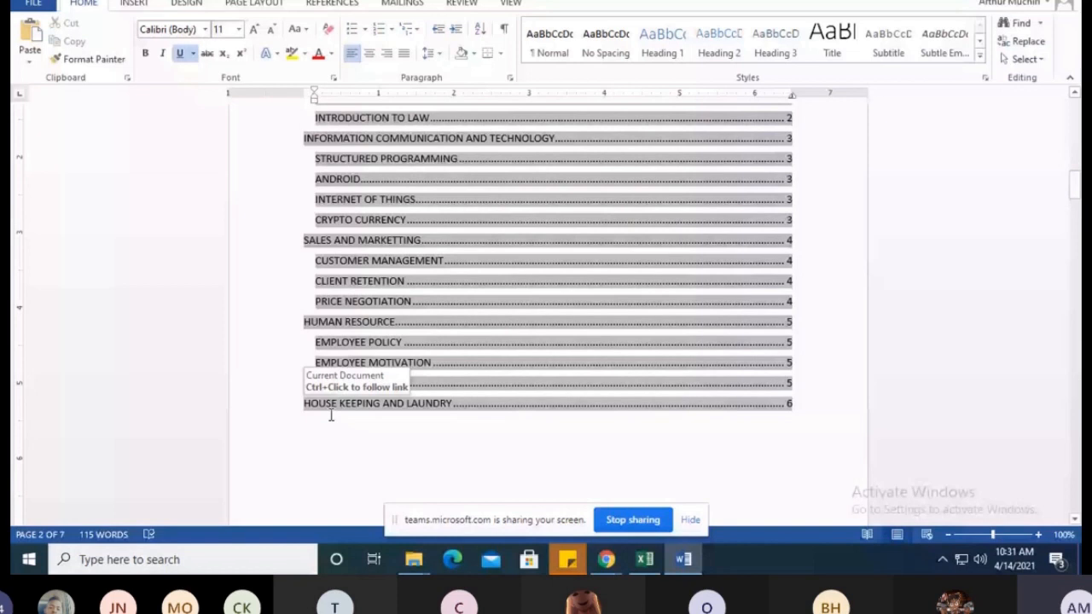
pyautogui.scroll(-3, 331, 415)
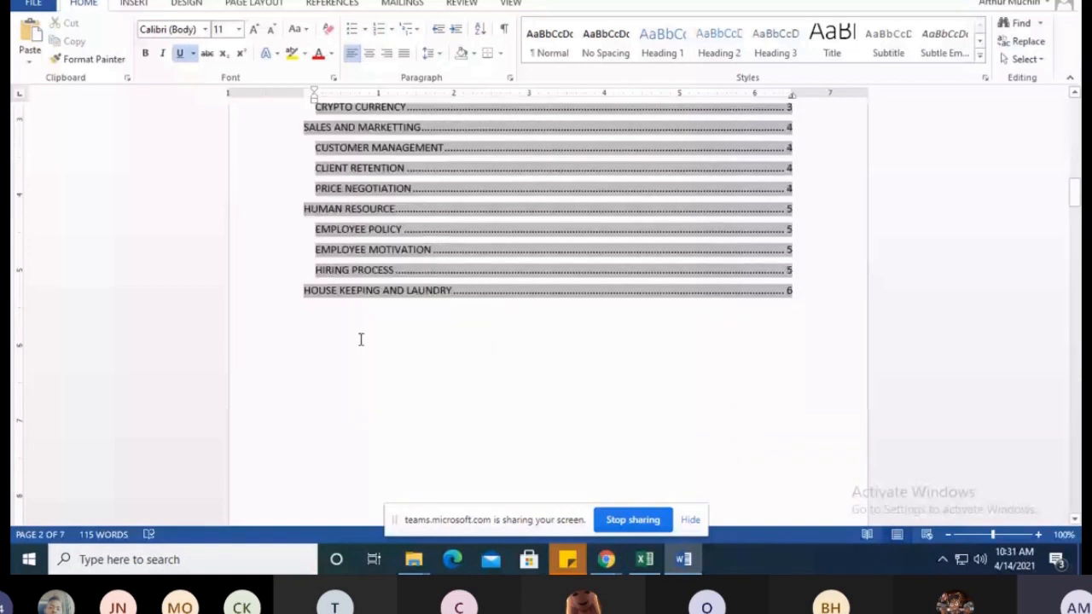
# Follow the HOUSE KEEPING AND LAUNDRY entry to its page and apply the Heading 2 style to that title
pyautogui.keyDown('ctrl'); pyautogui.click(347, 295); pyautogui.keyUp('ctrl')
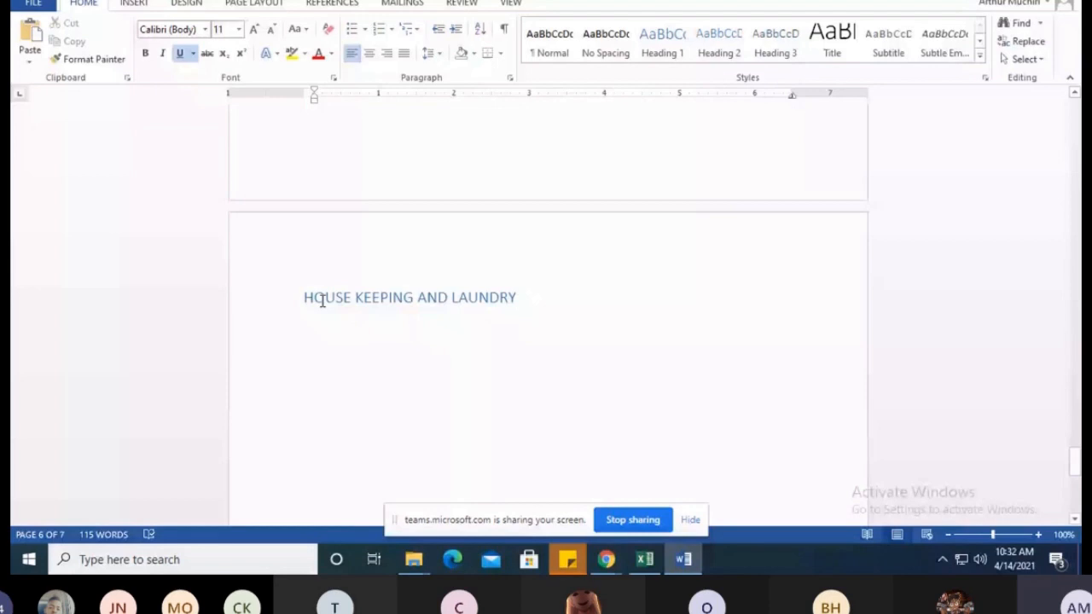
pyautogui.tripleClick(322, 301)
pyautogui.click(668, 43)
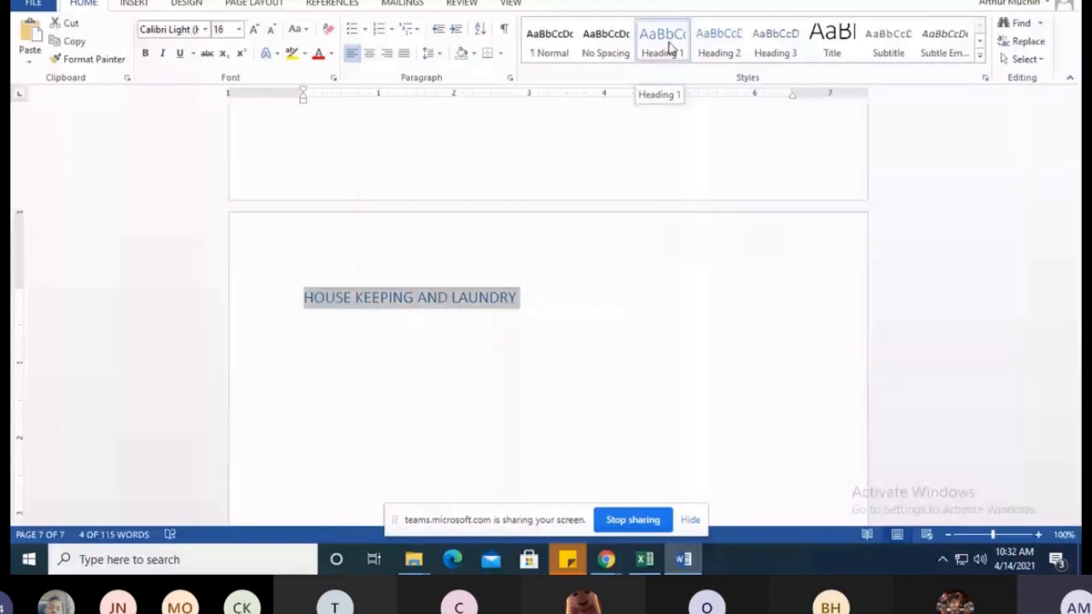
pyautogui.click(718, 41)
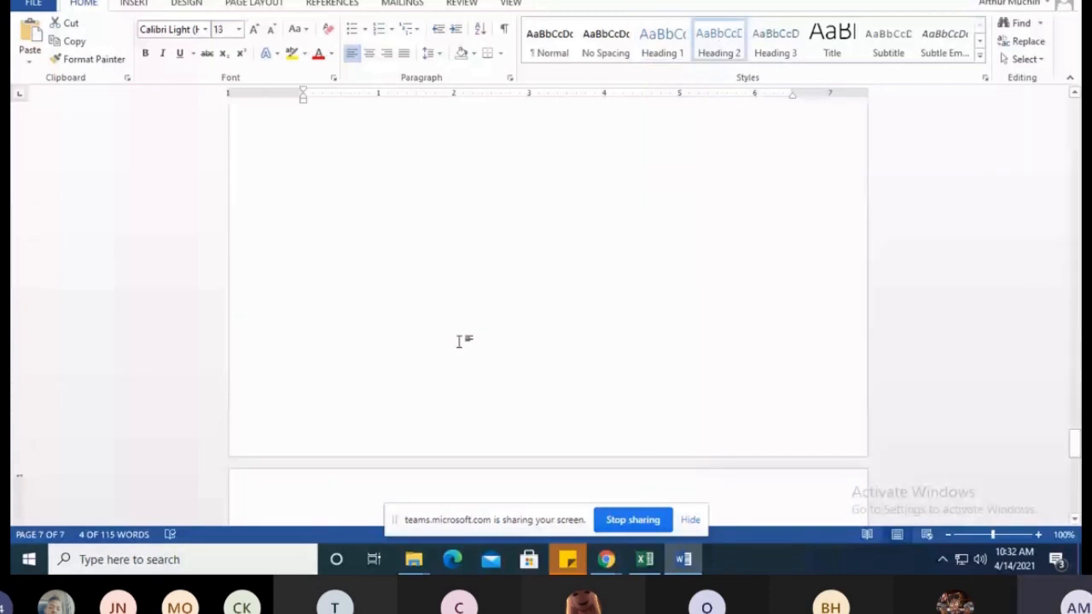
# Update the entire table of contents again and check the level of the HOUSE KEEPING AND LAUNDRY entry
pyautogui.scroll(15, 452, 336)
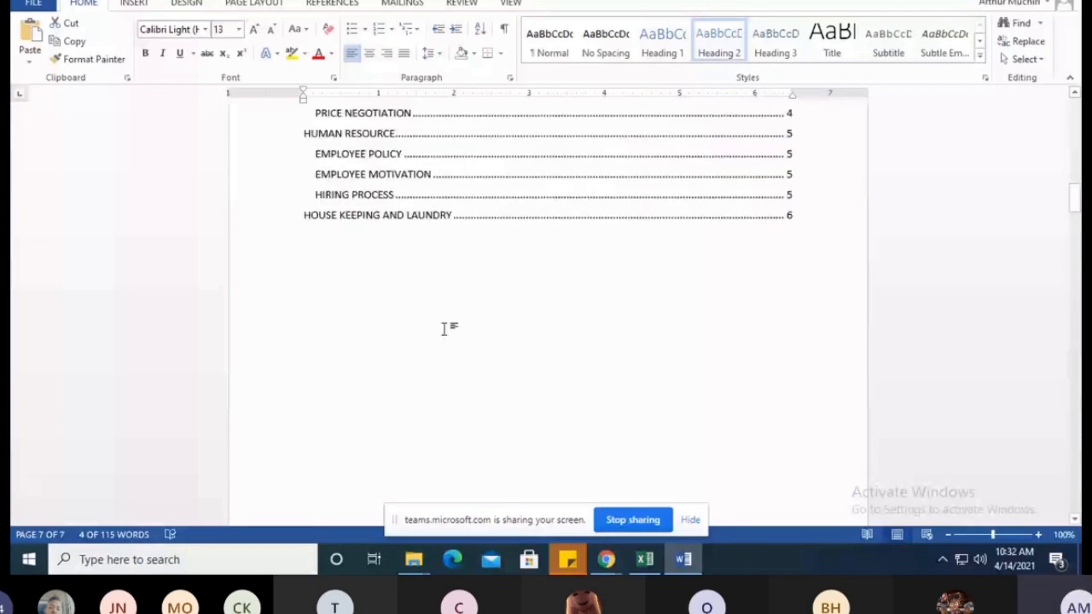
pyautogui.scroll(4, 444, 329)
pyautogui.rightClick(450, 201)
pyautogui.click(508, 296)
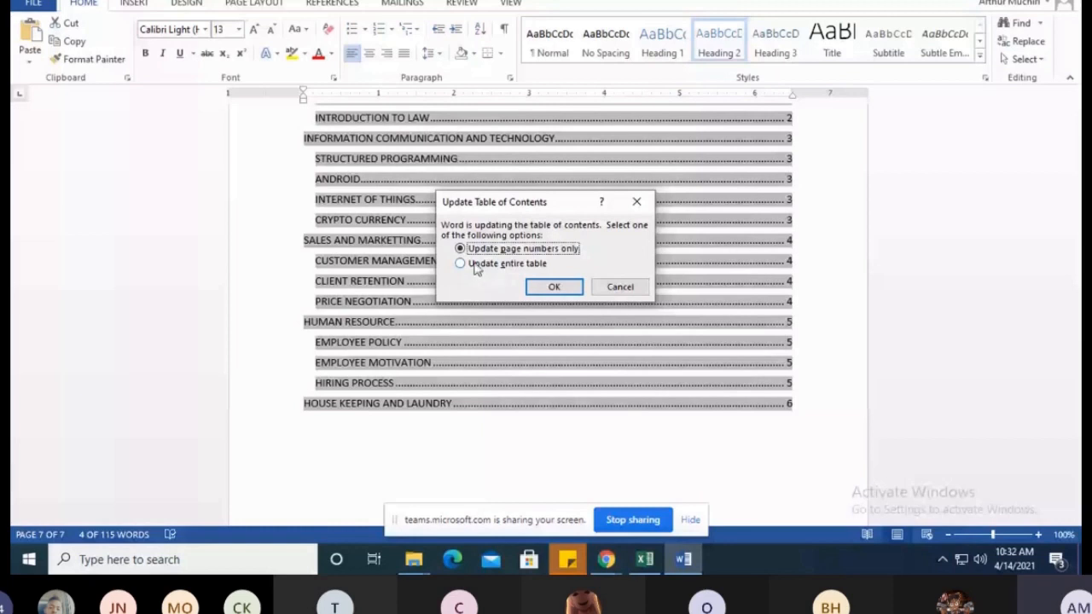
pyautogui.click(552, 285)
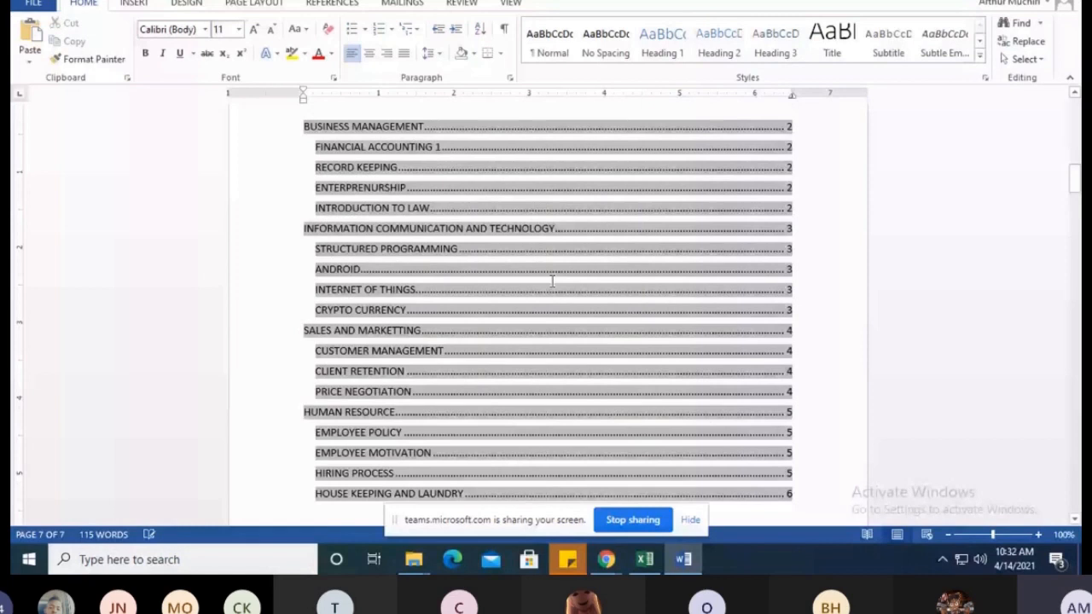
pyautogui.scroll(-2, 322, 362)
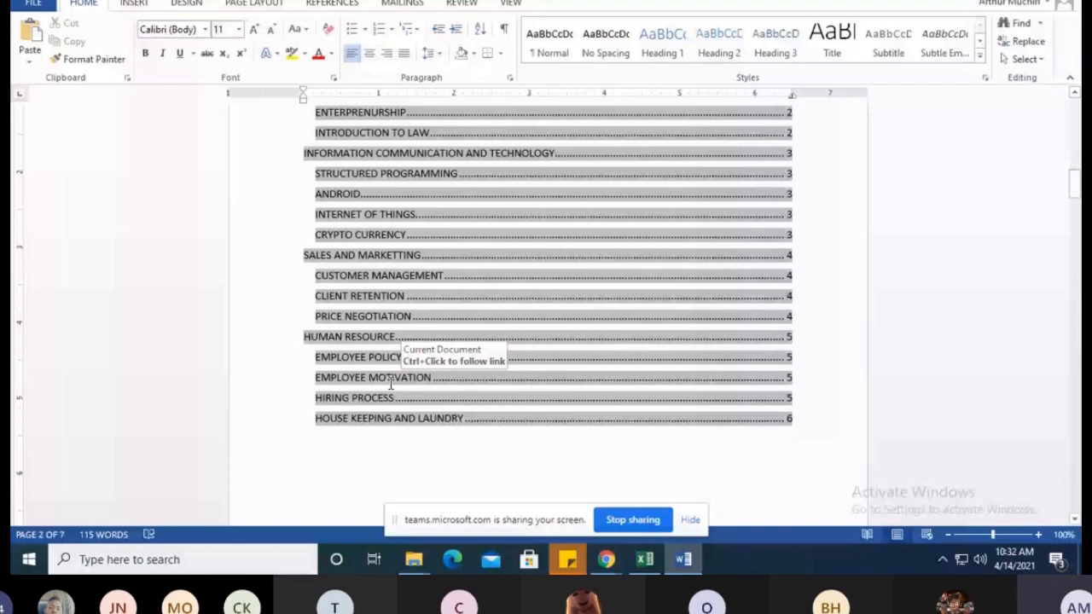
pyautogui.scroll(4, 391, 384)
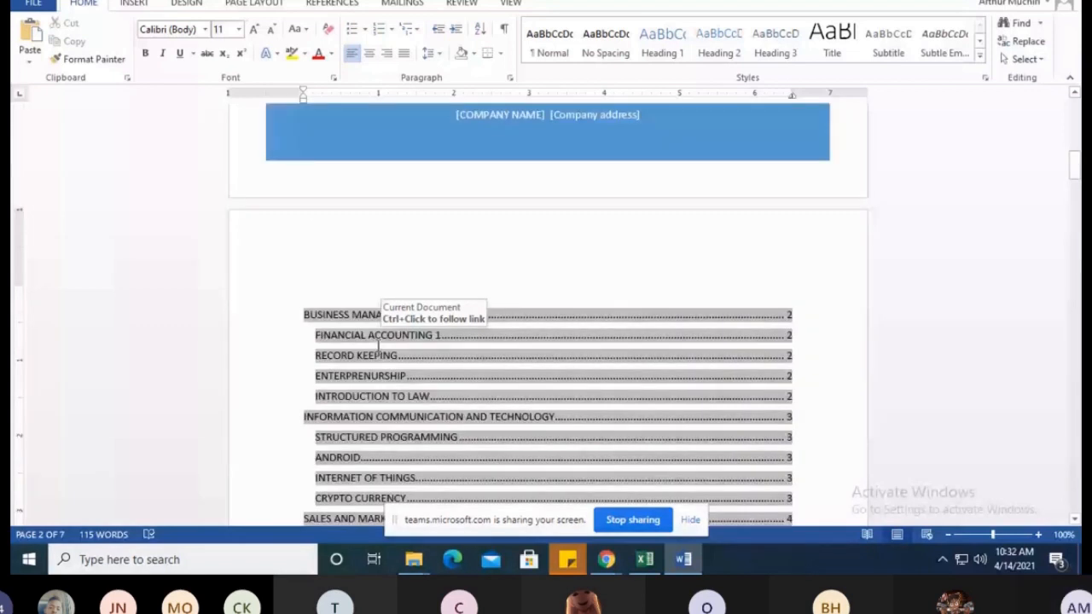
# Add the lines CASH BOOK, LEDGERS, RATIOS and BALANCE SHEET beneath the FINANCIAL ACCOUNTING 1 subtopic
pyautogui.scroll(-6, 378, 358)
pyautogui.scroll(-3, 376, 373)
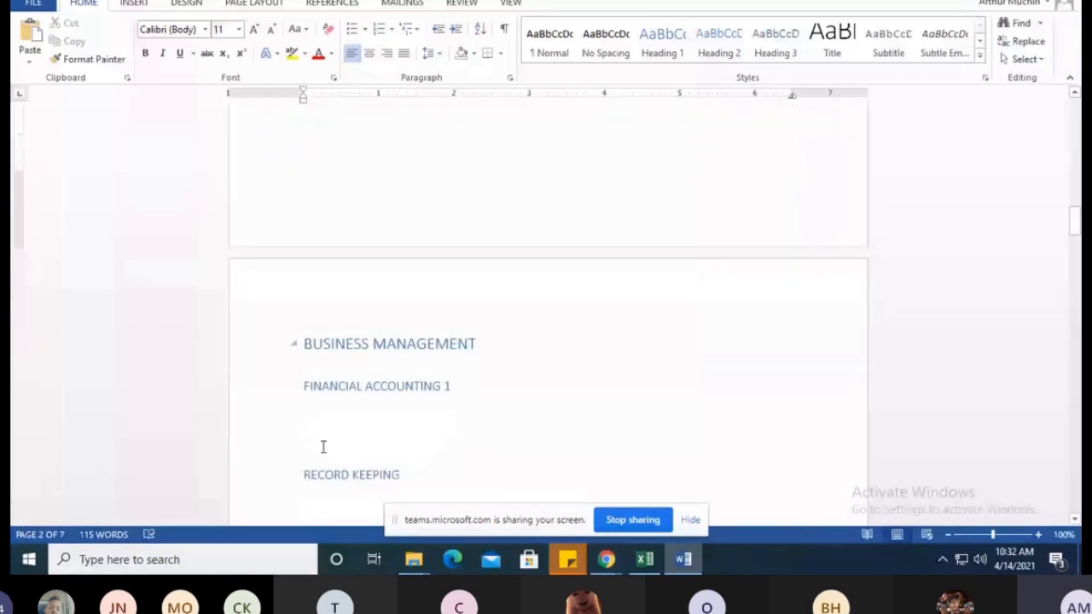
pyautogui.click(326, 407)
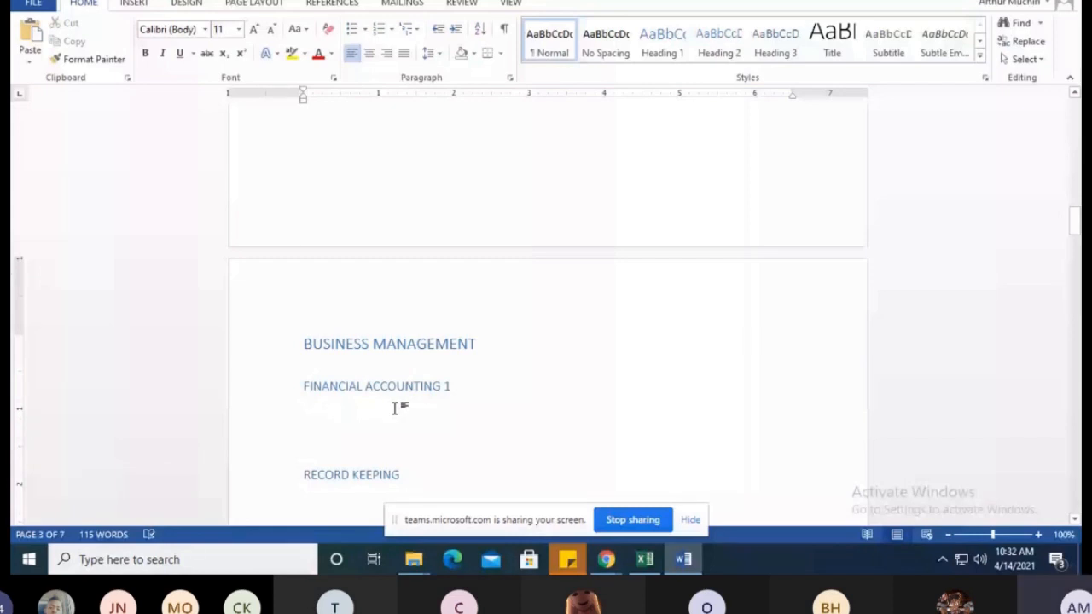
pyautogui.scroll(-3, 352, 278)
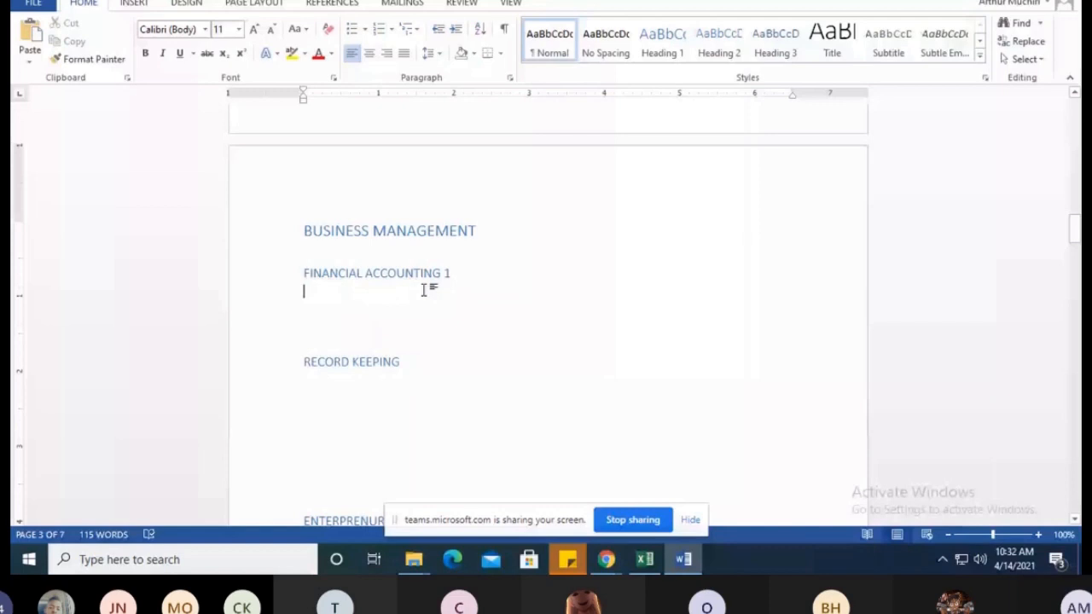
pyautogui.write('CA')
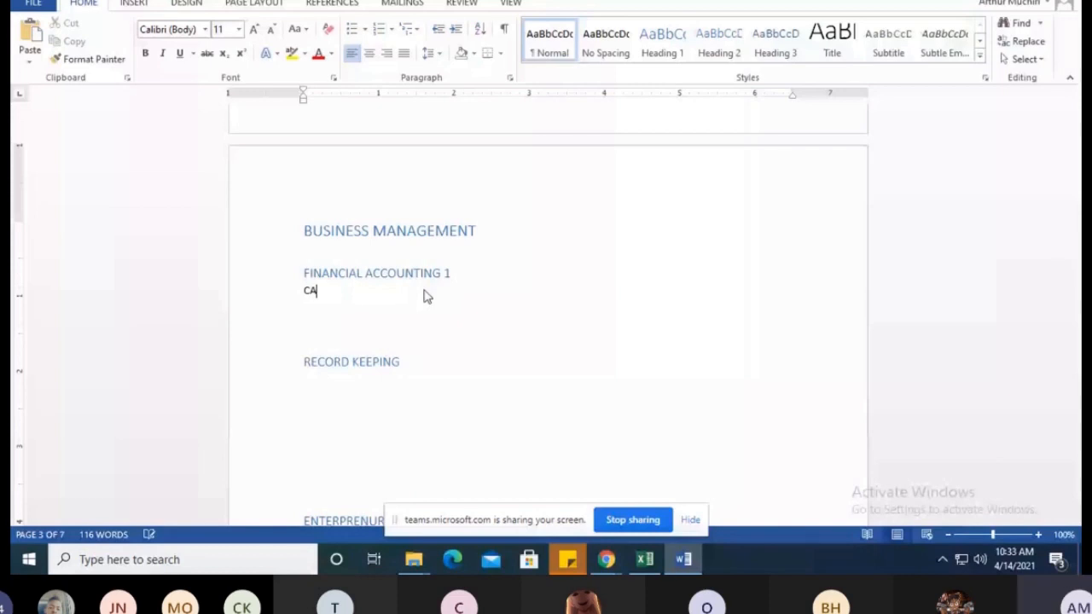
pyautogui.write('SH BOOK')
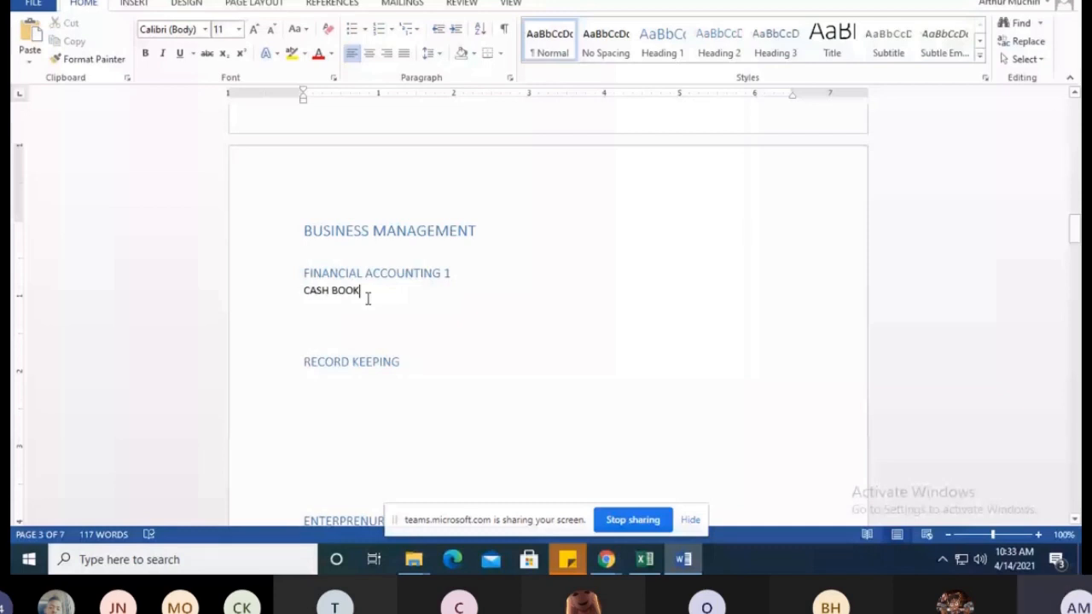
pyautogui.press('Return')
pyautogui.write('LEDGER')
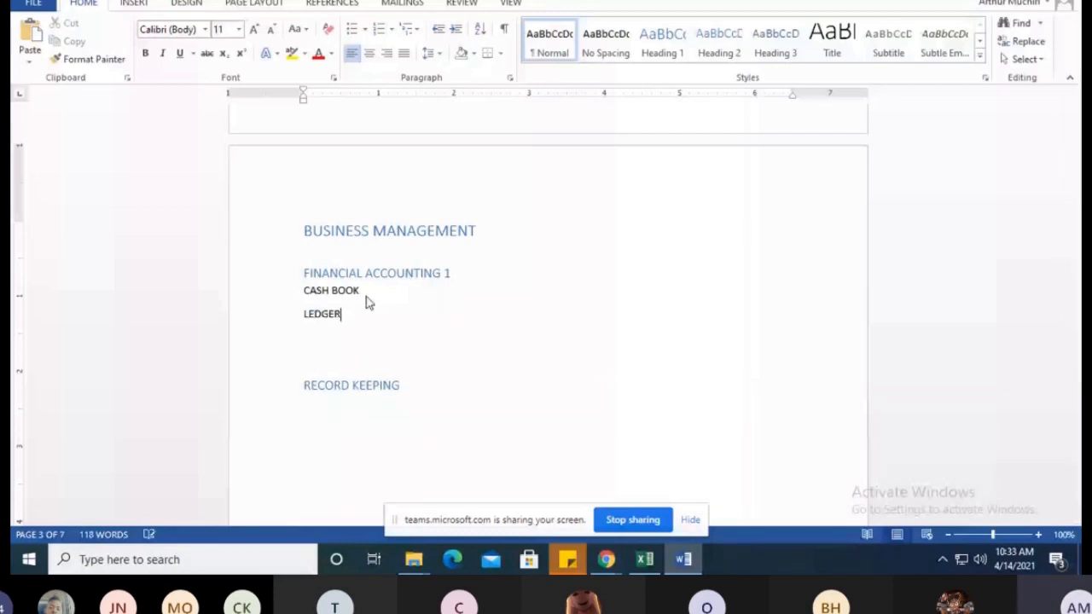
pyautogui.write('S')
pyautogui.press('Return')
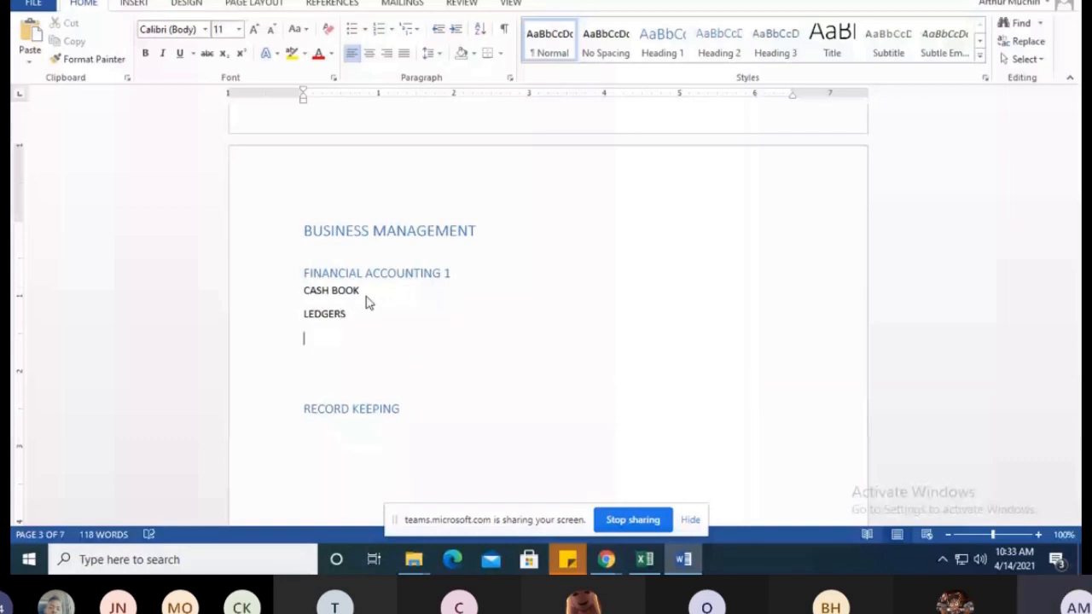
pyautogui.write('RATIOS')
pyautogui.press('Return')
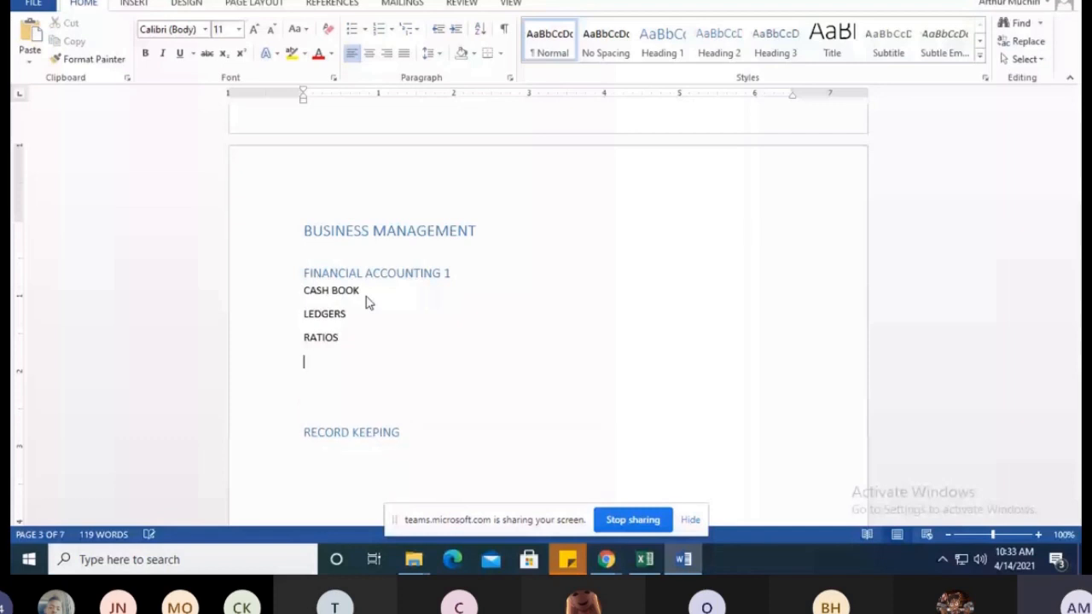
pyautogui.write('BALANCE SHEET')
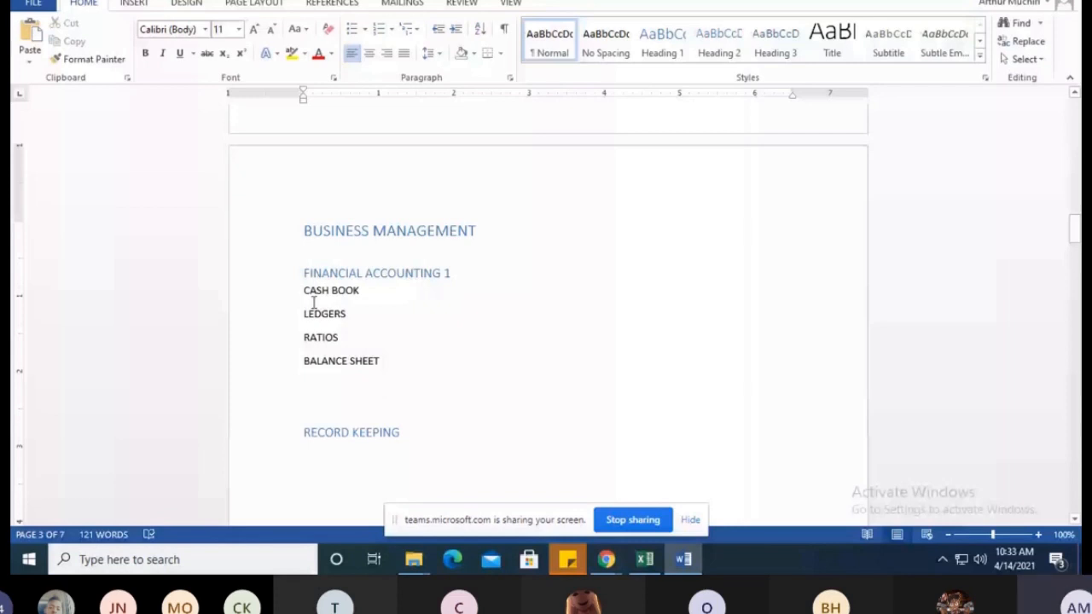
# Apply the Heading 3 style to the CASH BOOK, LEDGERS, RATIOS and BALANCE SHEET lines
pyautogui.moveTo(305, 300); pyautogui.dragTo(360, 305)
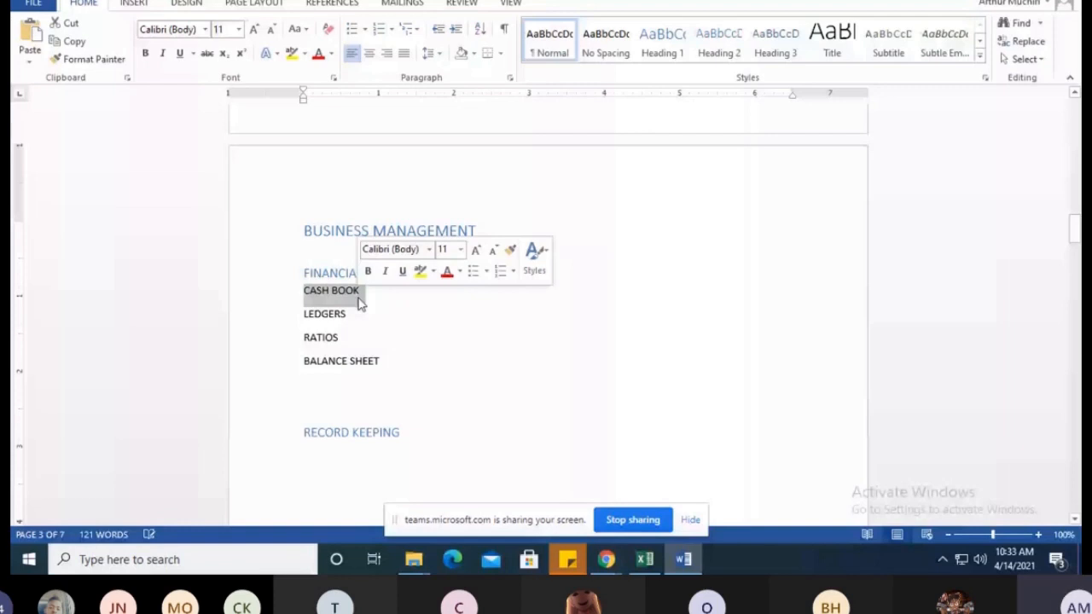
pyautogui.hotkey('ctrl', 'alt', '3')
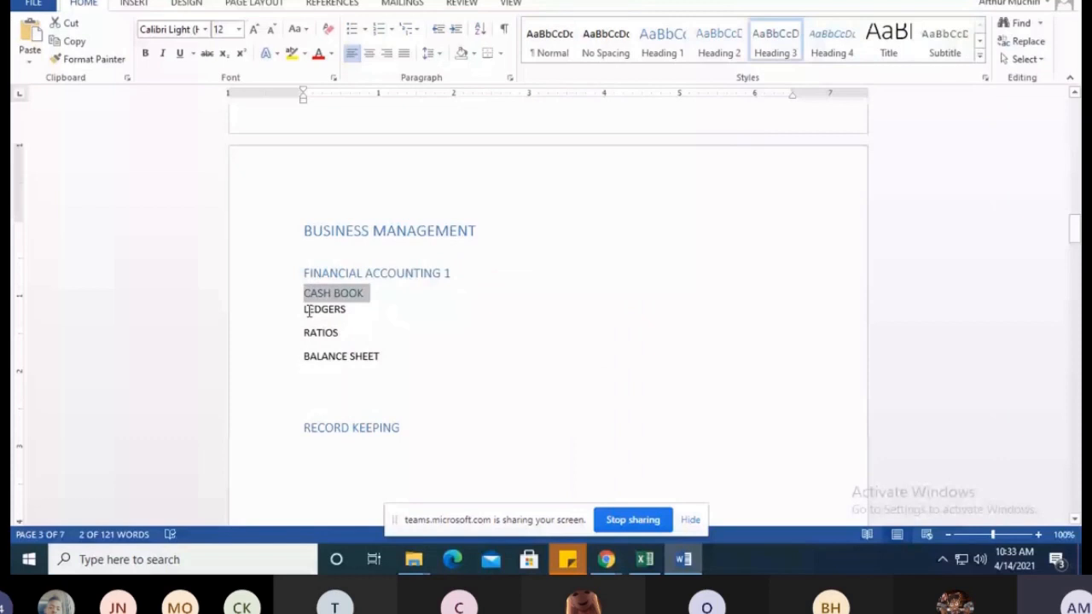
pyautogui.doubleClick(308, 312)
pyautogui.hotkey('ctrl', 'alt', '3')
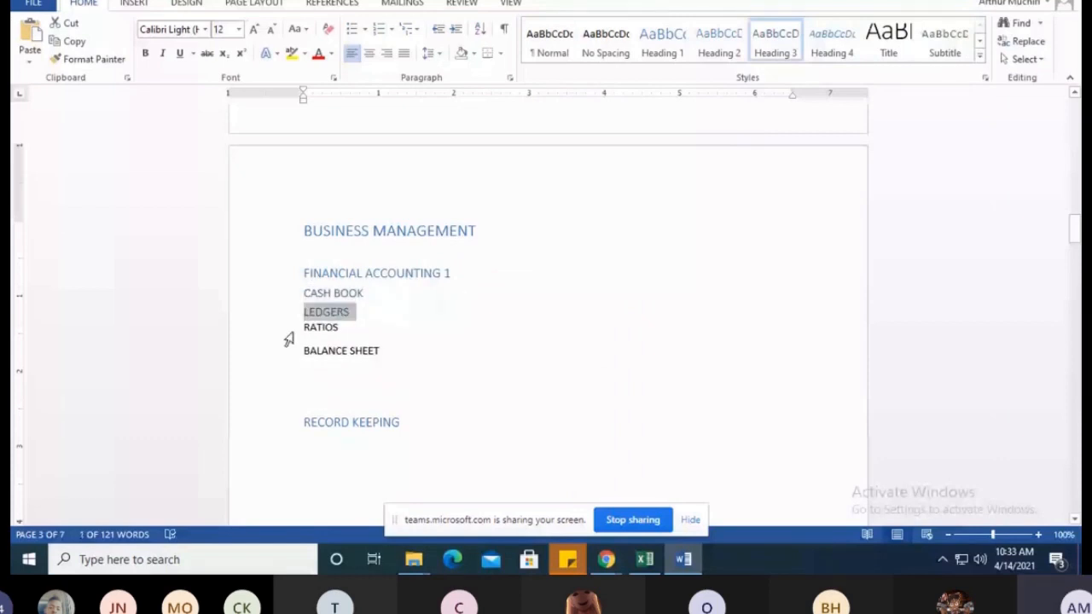
pyautogui.click(290, 331)
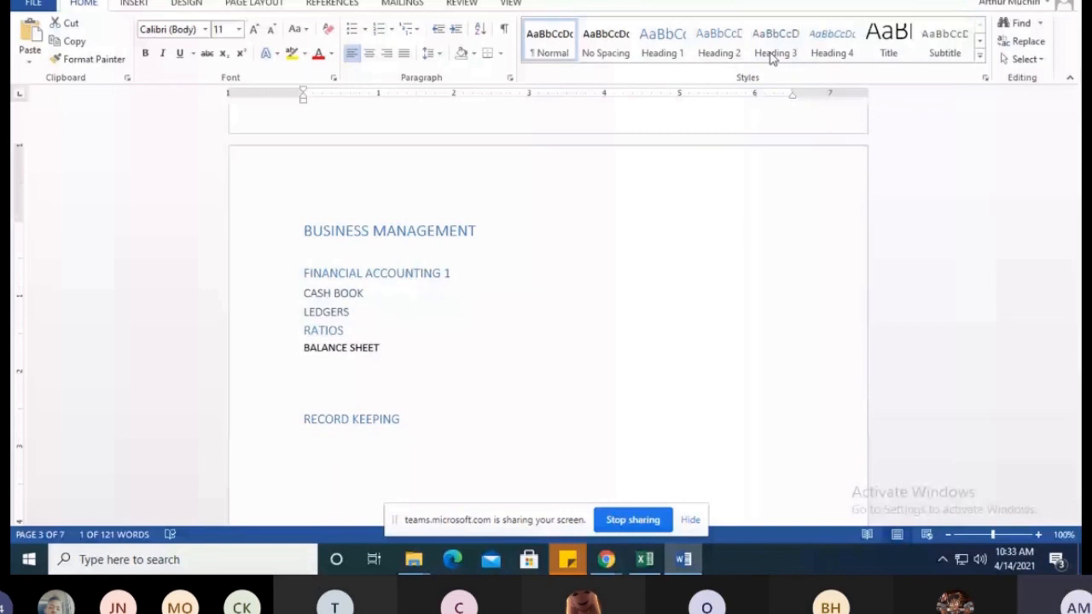
pyautogui.click(772, 58)
pyautogui.click(290, 348)
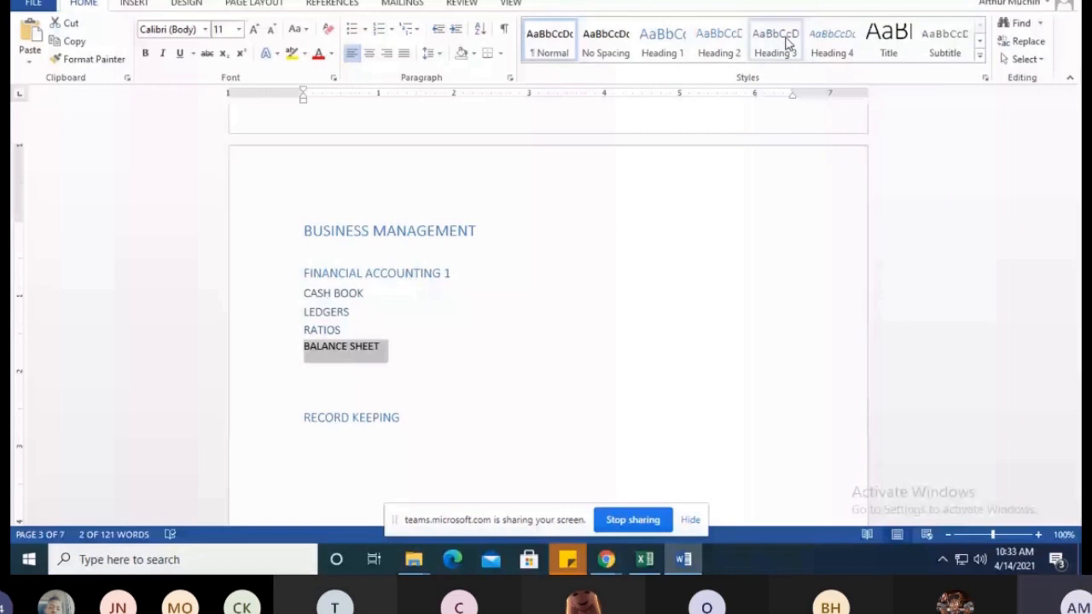
pyautogui.click(787, 44)
# Update the entire table of contents on page 2 to include the Heading 3 entries under FINANCIAL ACCOUNTING 1
pyautogui.scroll(10, 378, 324)
pyautogui.rightClick(437, 339)
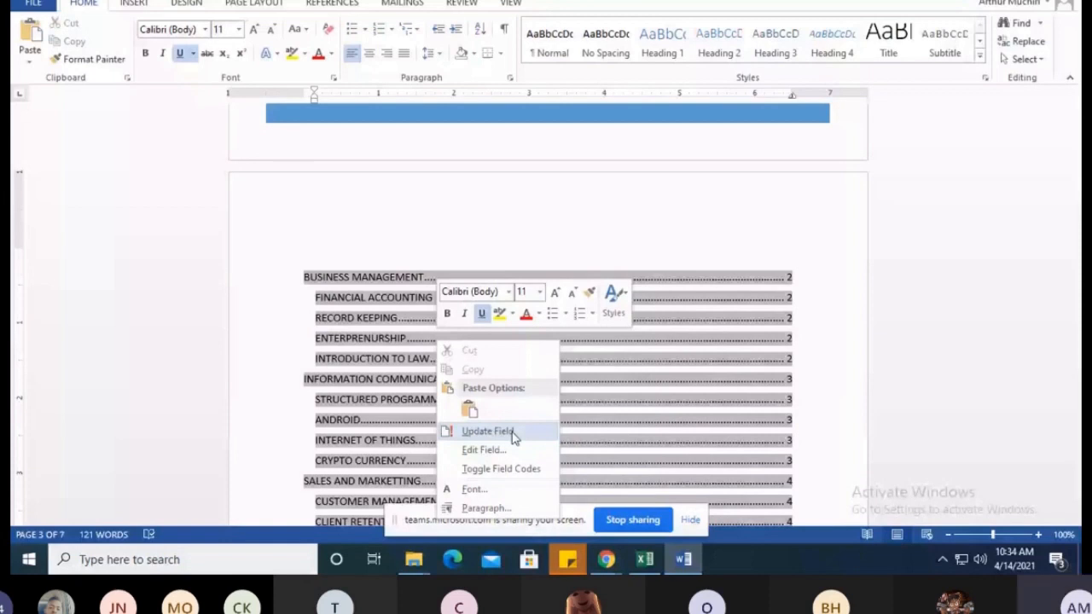
pyautogui.click(513, 437)
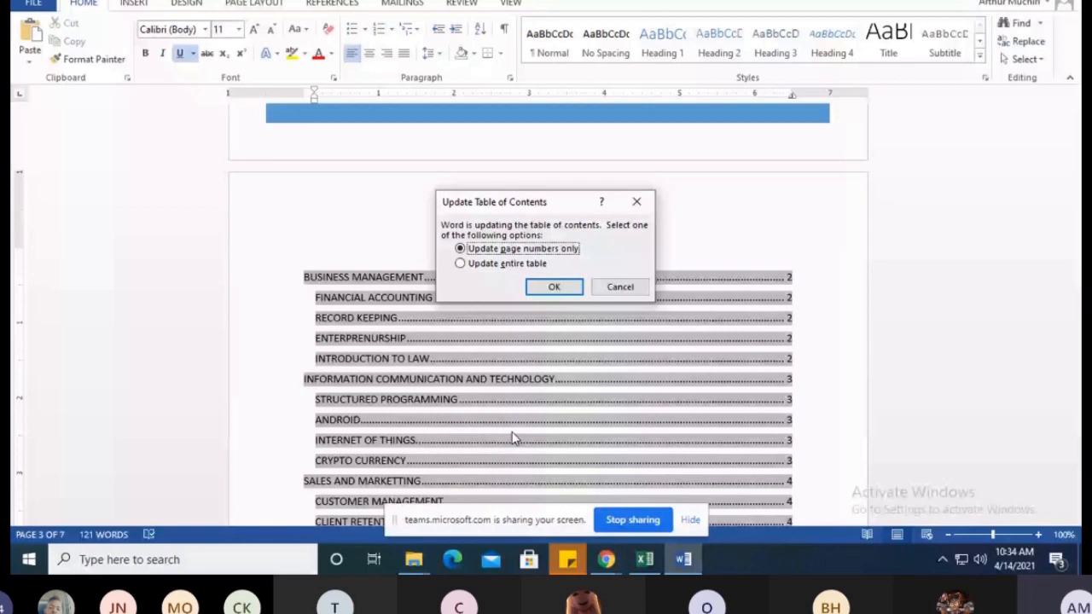
pyautogui.click(462, 264)
pyautogui.press('Return')
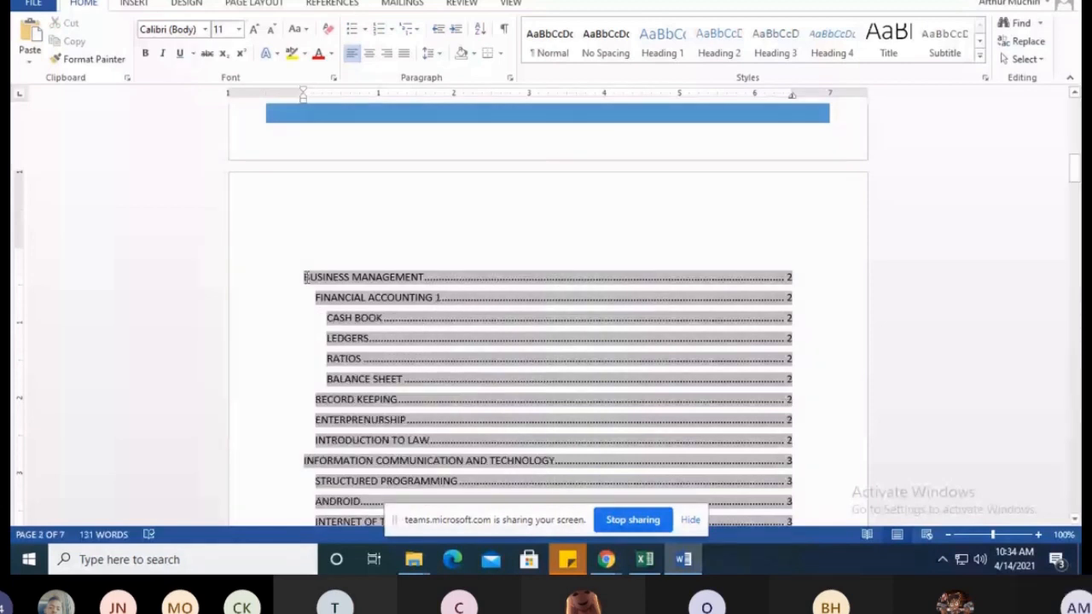